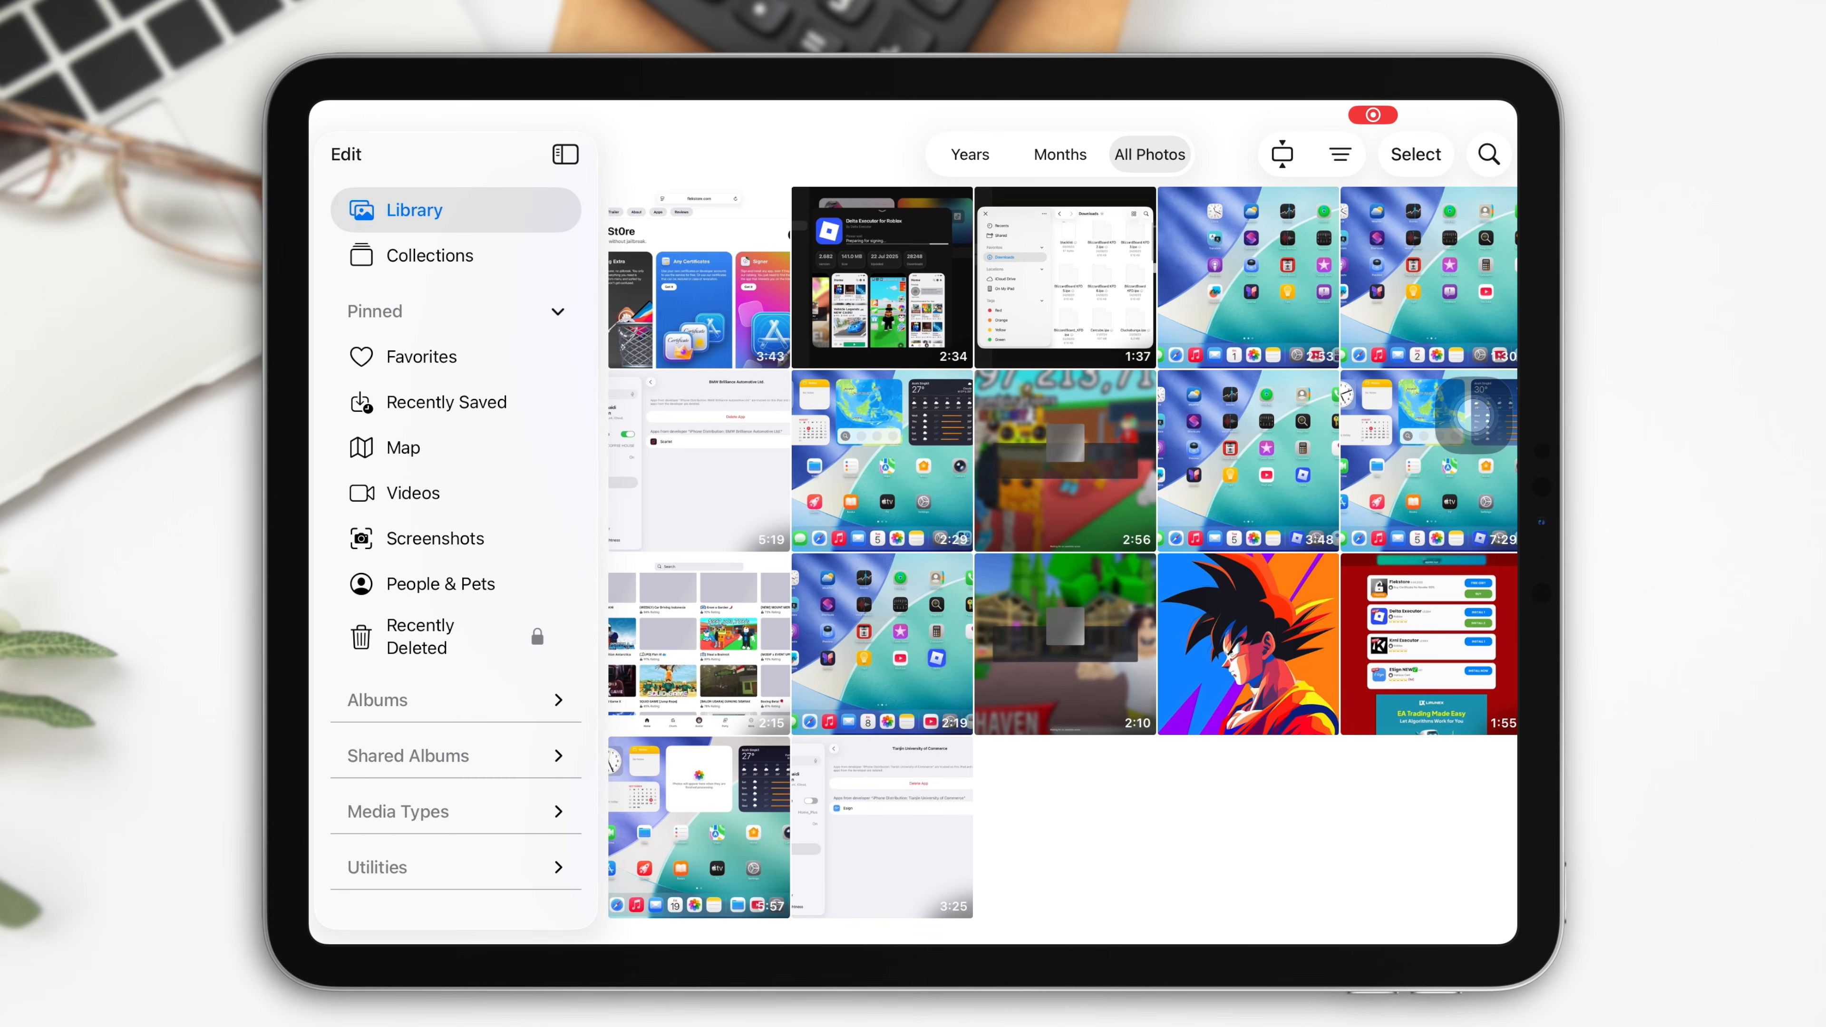
# Share the 2:10 video from the iPad Photos library to the Mac via AirDrop
pyautogui.rightClick(1066, 645)
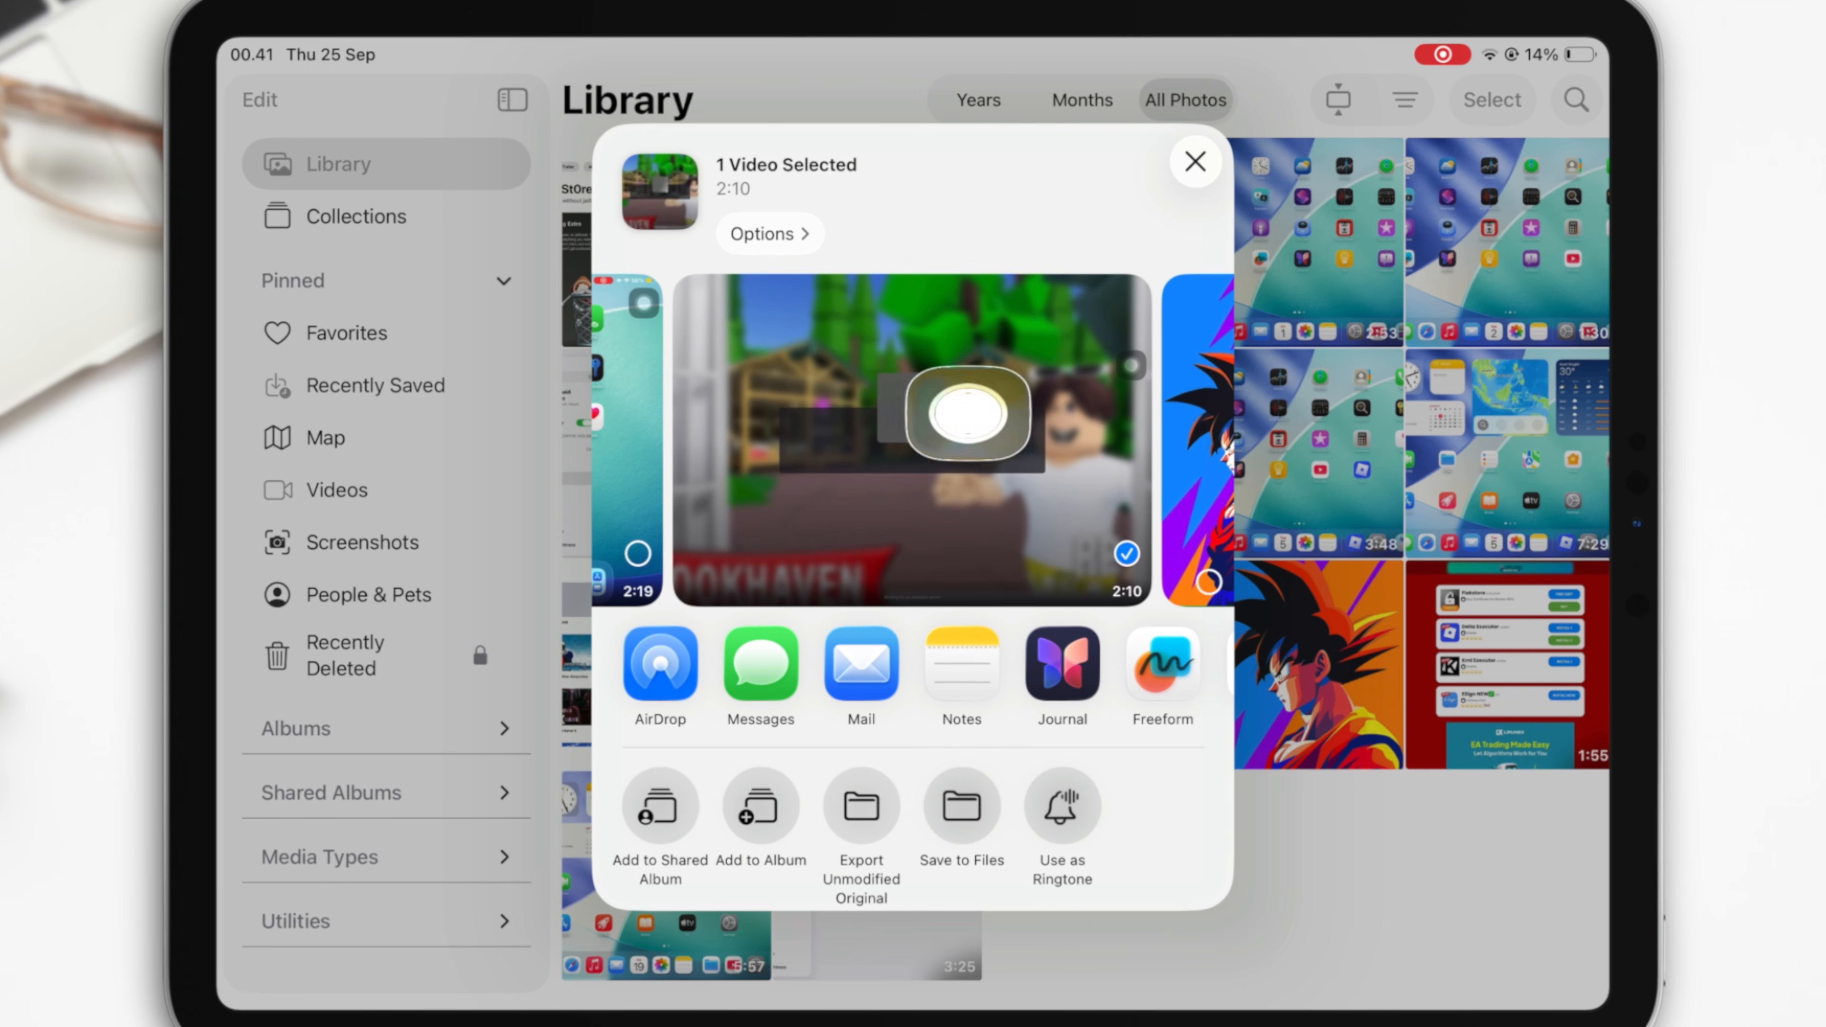
pyautogui.click(660, 663)
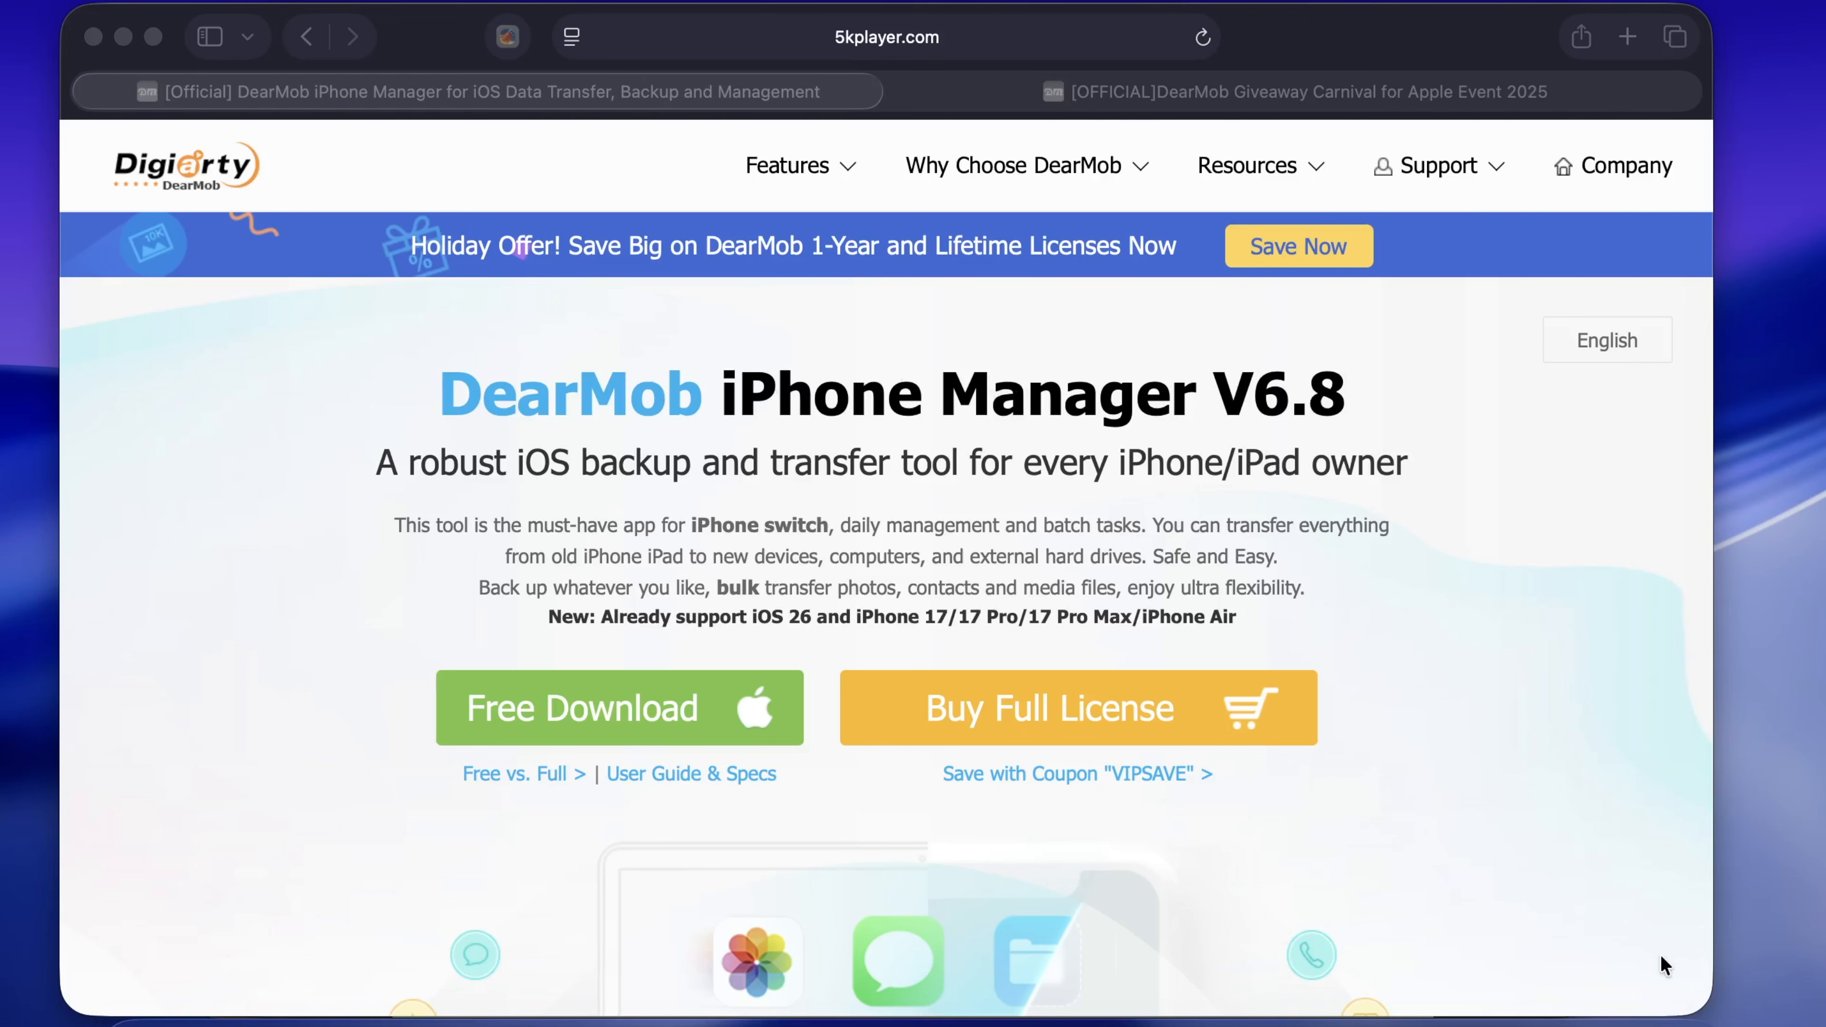
# Highlight the DearMob product description and the iOS 26 support line on the product page
pyautogui.scroll(-1, 1665, 964)
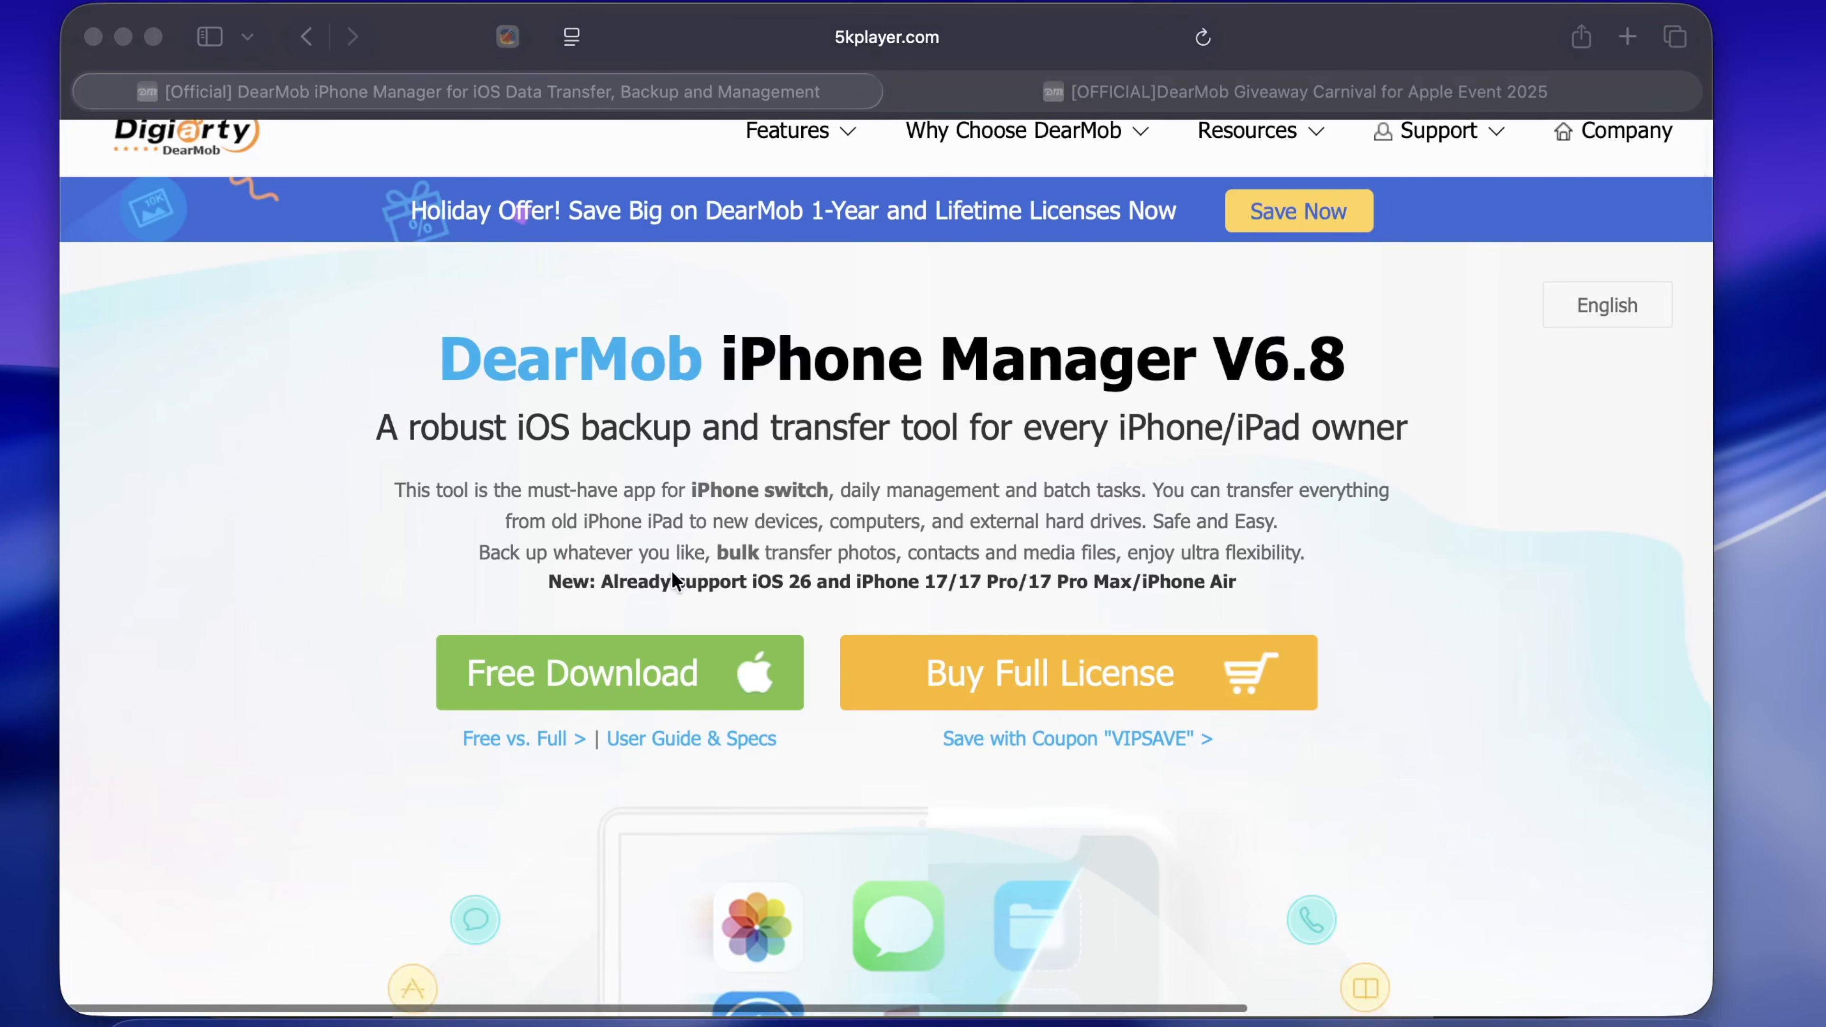
pyautogui.click(615, 584)
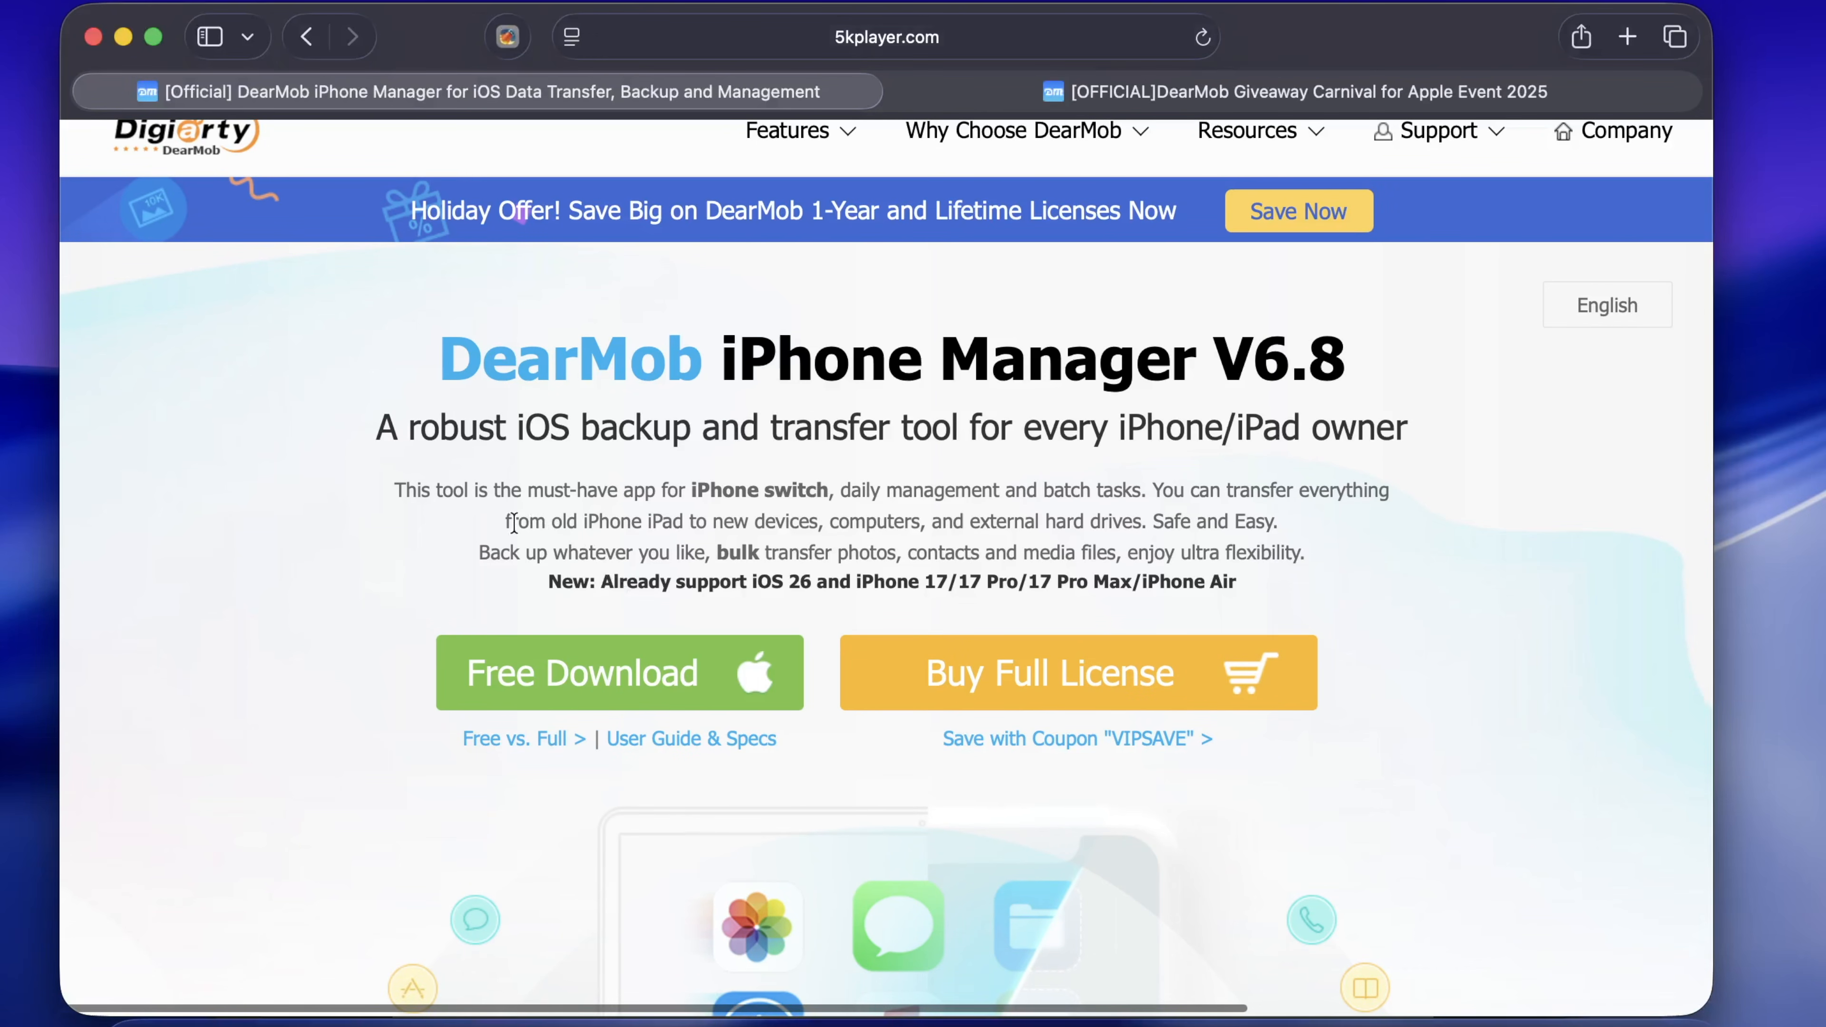
pyautogui.moveTo(513, 523); pyautogui.dragTo(1325, 539)
pyautogui.click(1114, 523)
pyautogui.moveTo(597, 582); pyautogui.dragTo(1276, 609)
pyautogui.click(1326, 604)
# Download the free DearMob iPhone Manager, allowing downloads from 5kplayer.com
pyautogui.scroll(-6, 1326, 604)
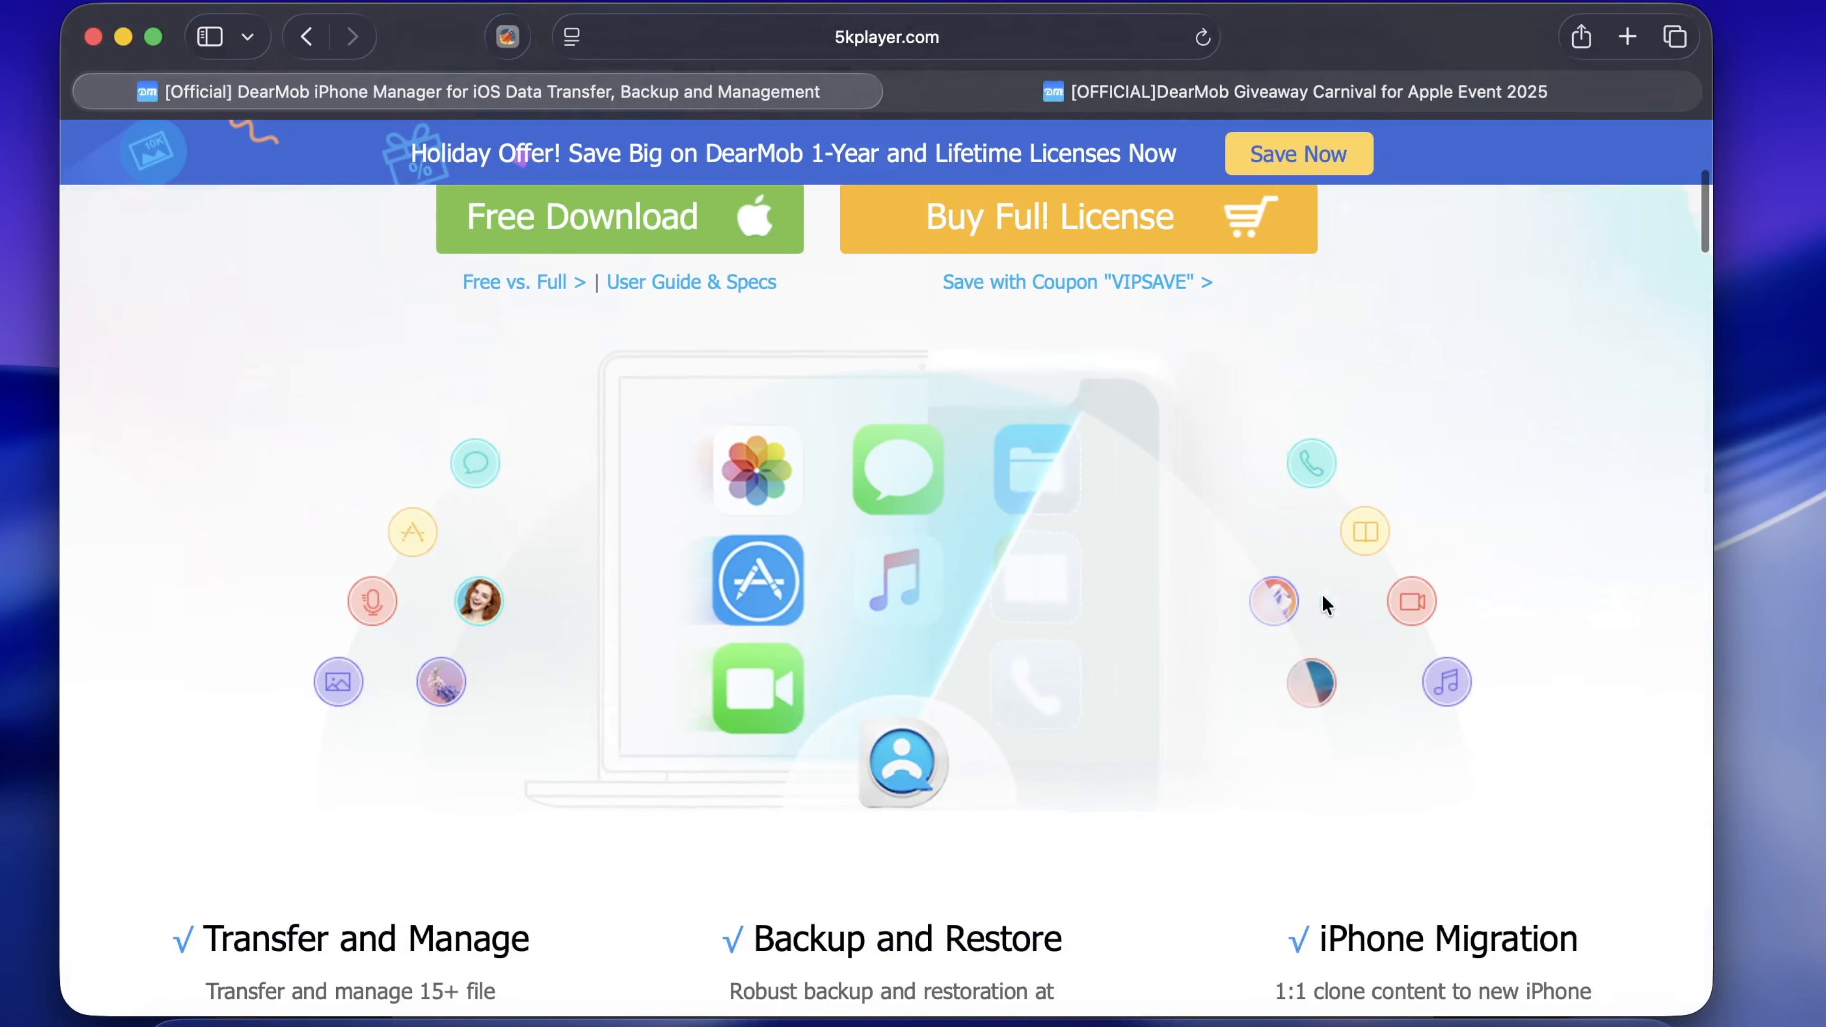
pyautogui.scroll(-8, 1326, 603)
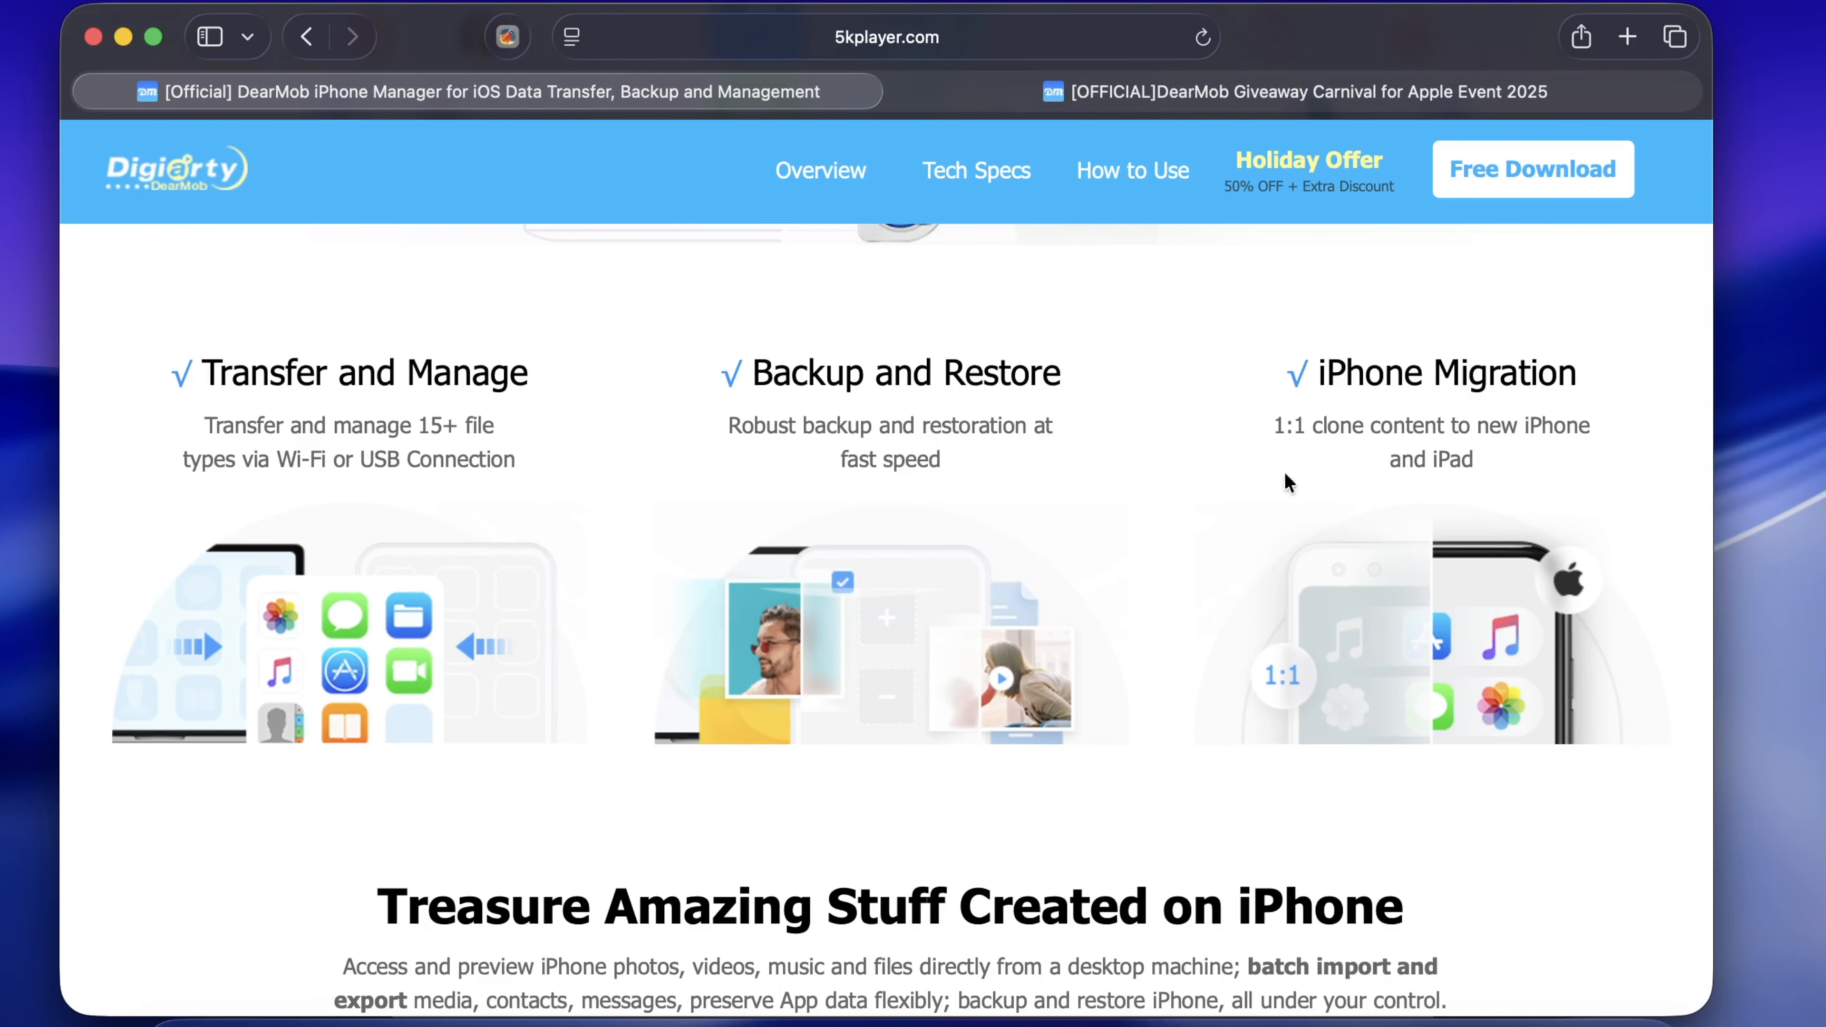
pyautogui.scroll(-8, 1364, 618)
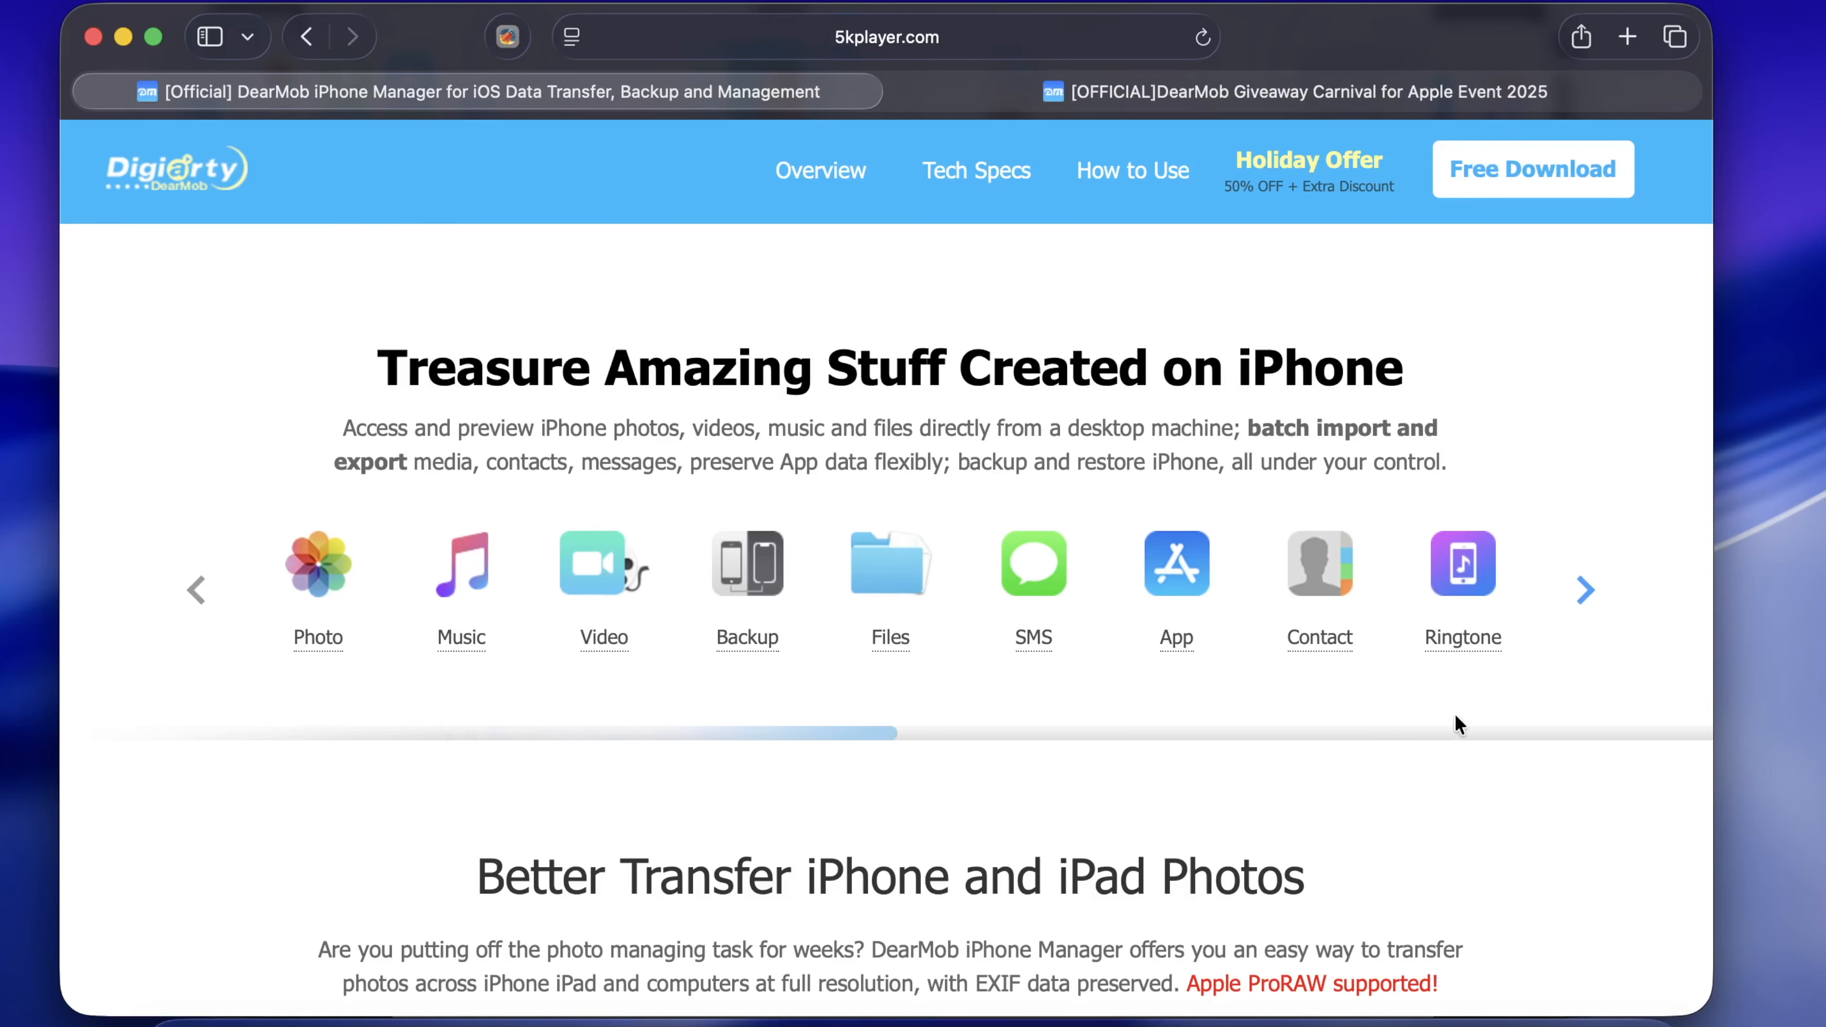
pyautogui.scroll(-9, 1455, 714)
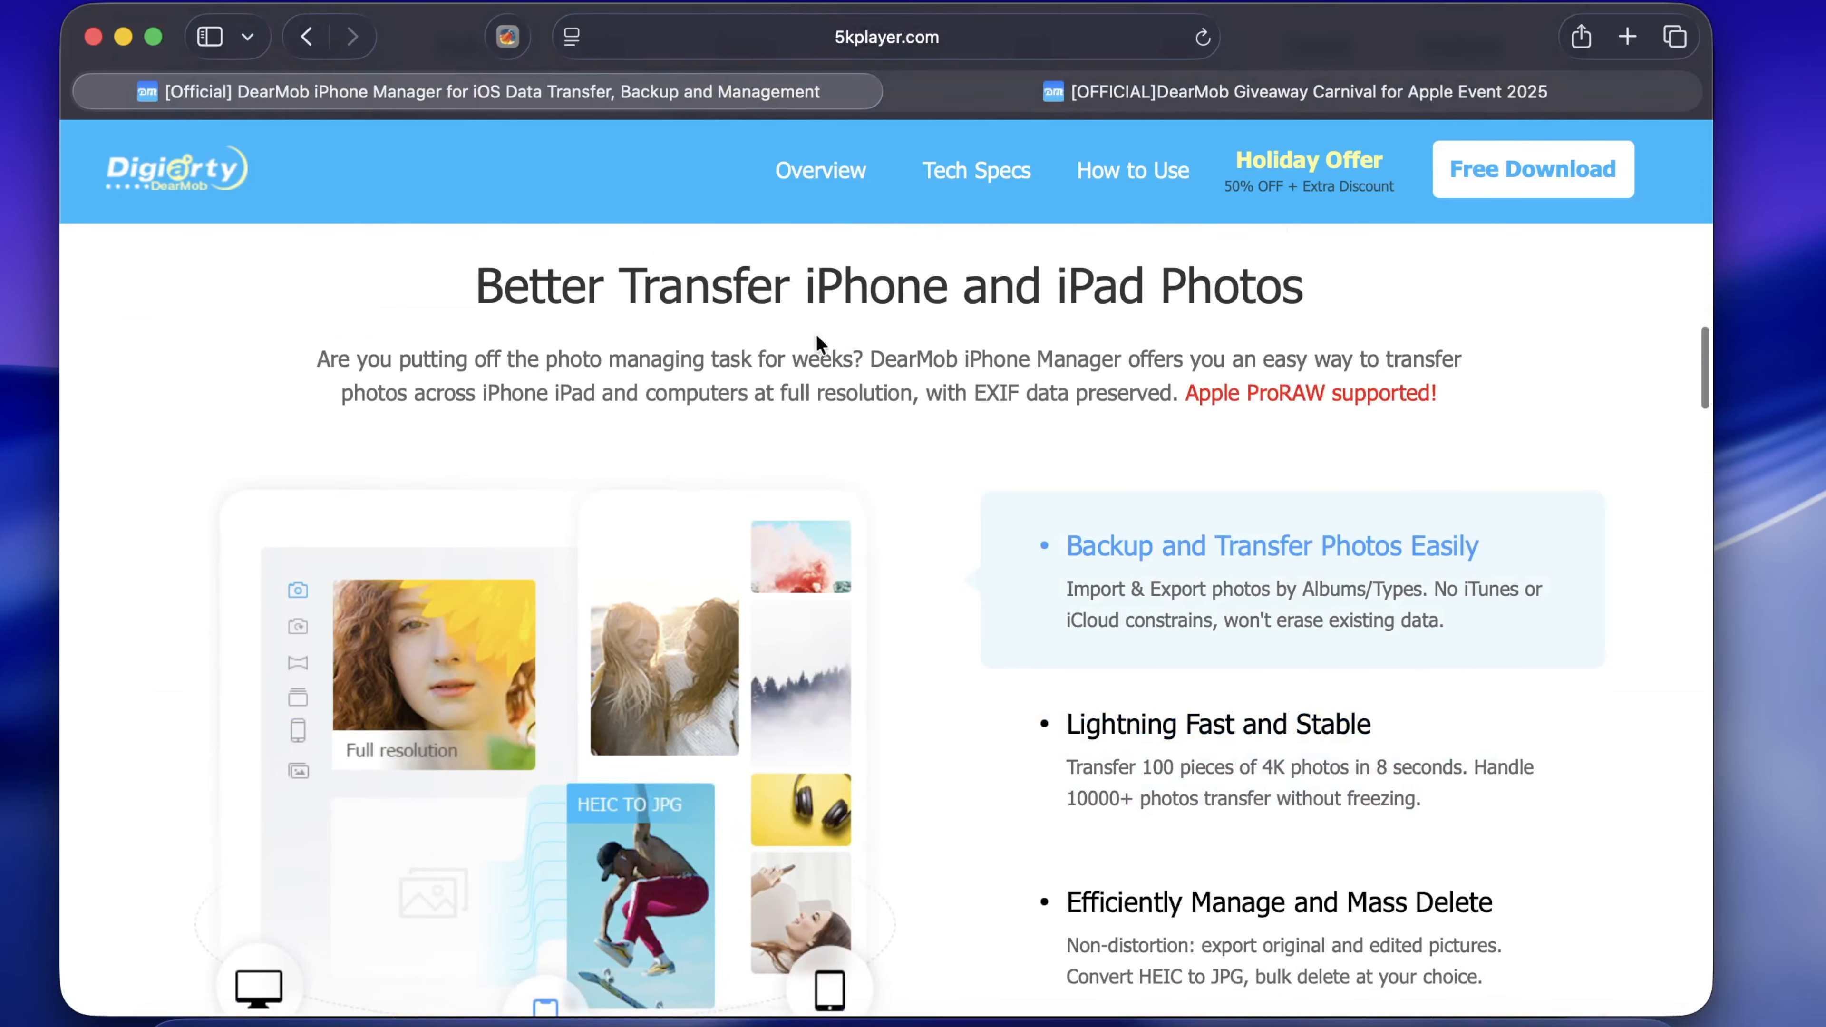
pyautogui.scroll(-2, 943, 468)
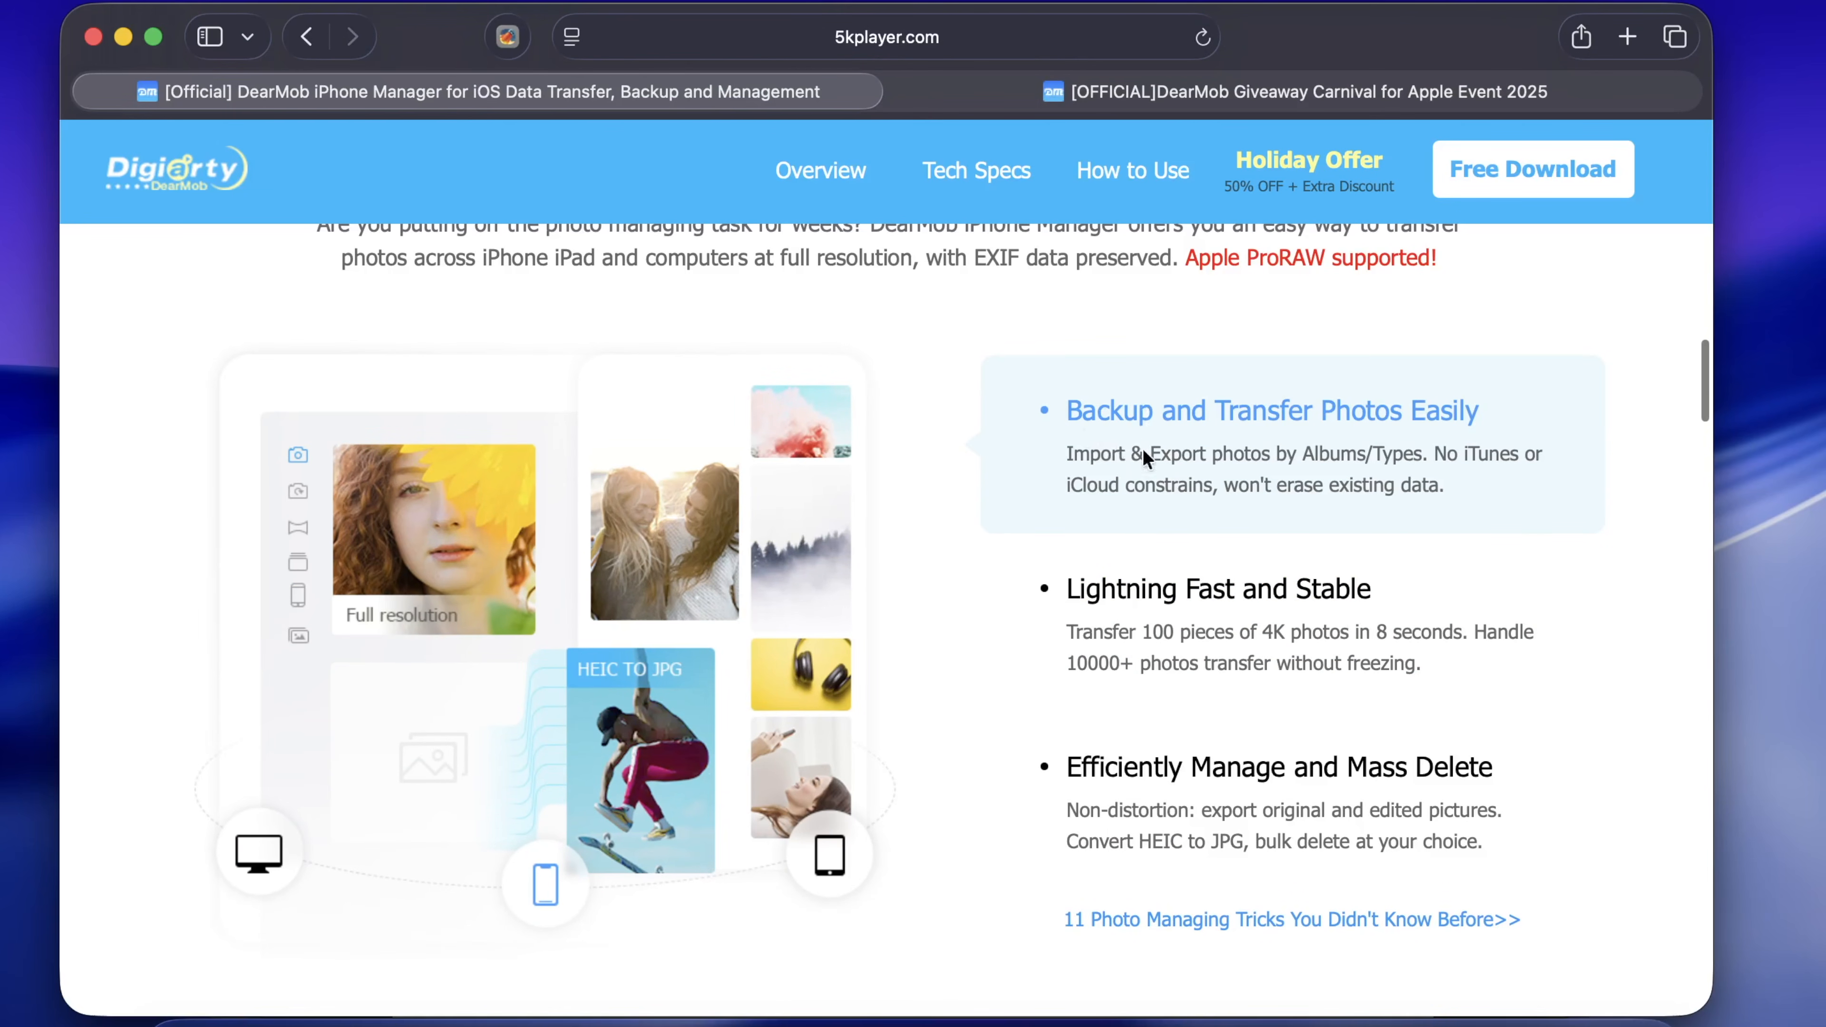
pyautogui.scroll(-8, 1214, 785)
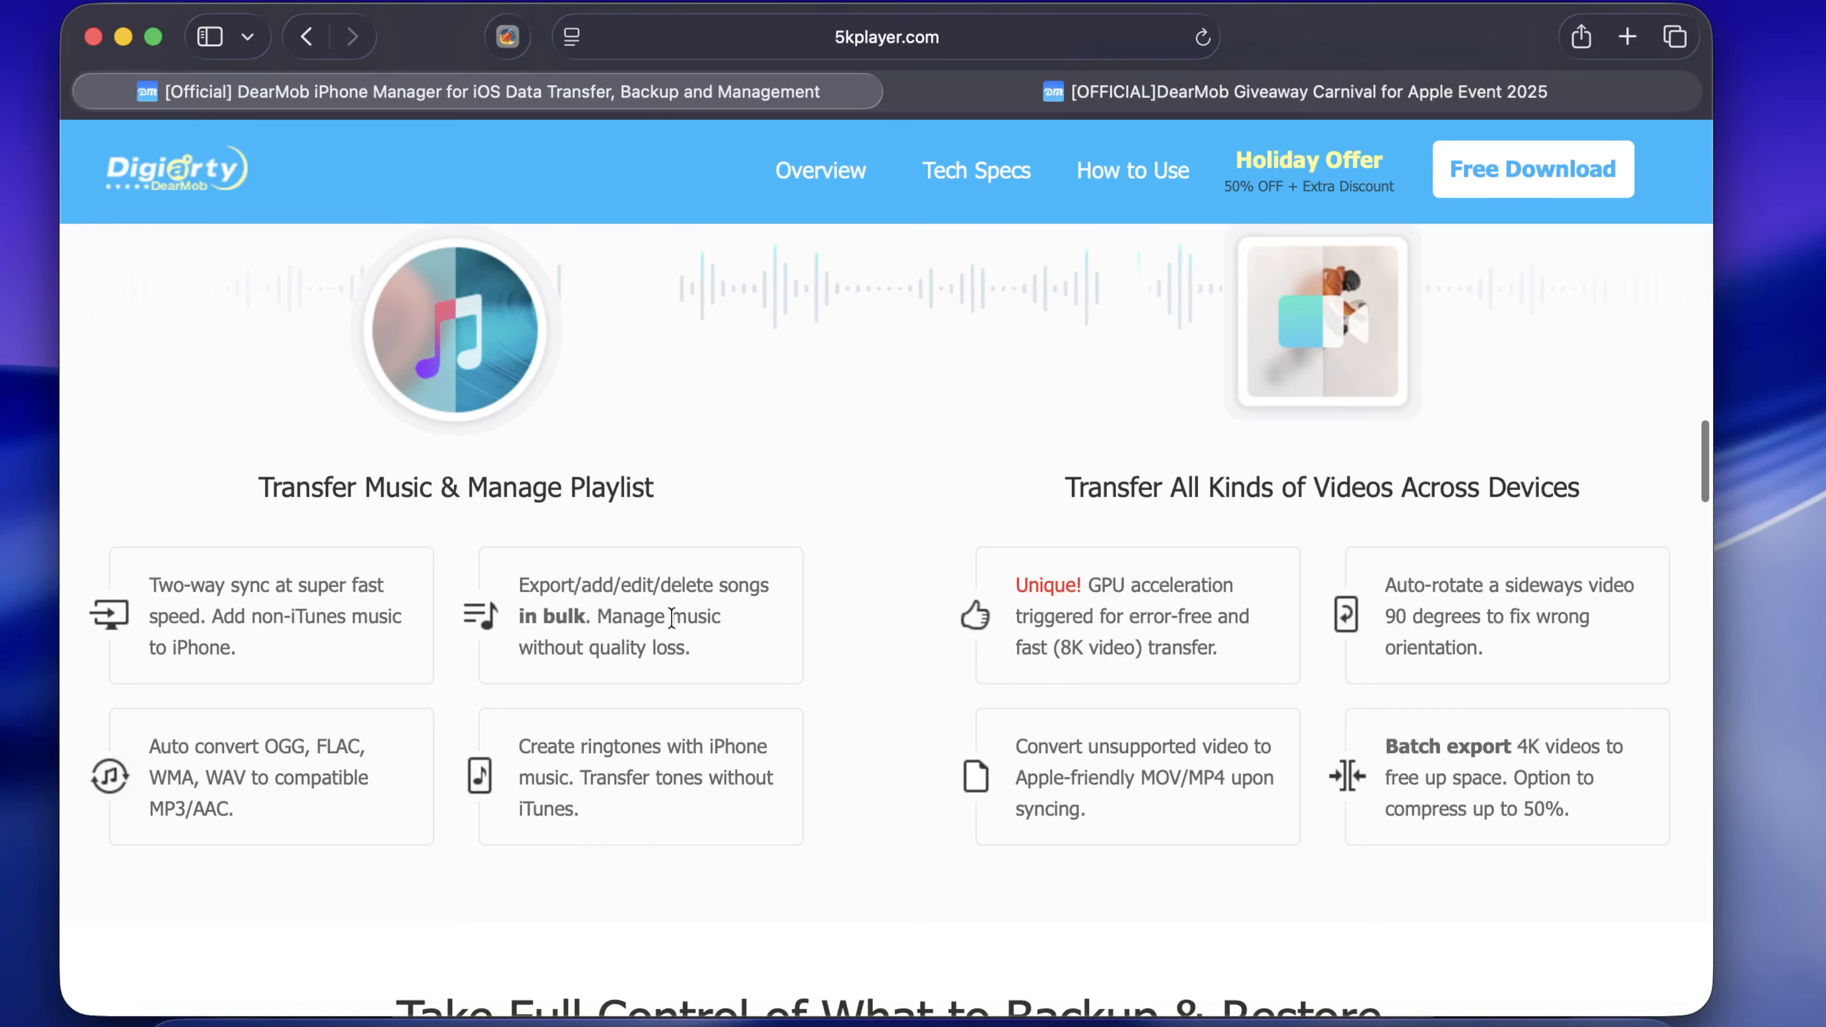
pyautogui.scroll(-10, 849, 727)
pyautogui.scroll(20, 849, 726)
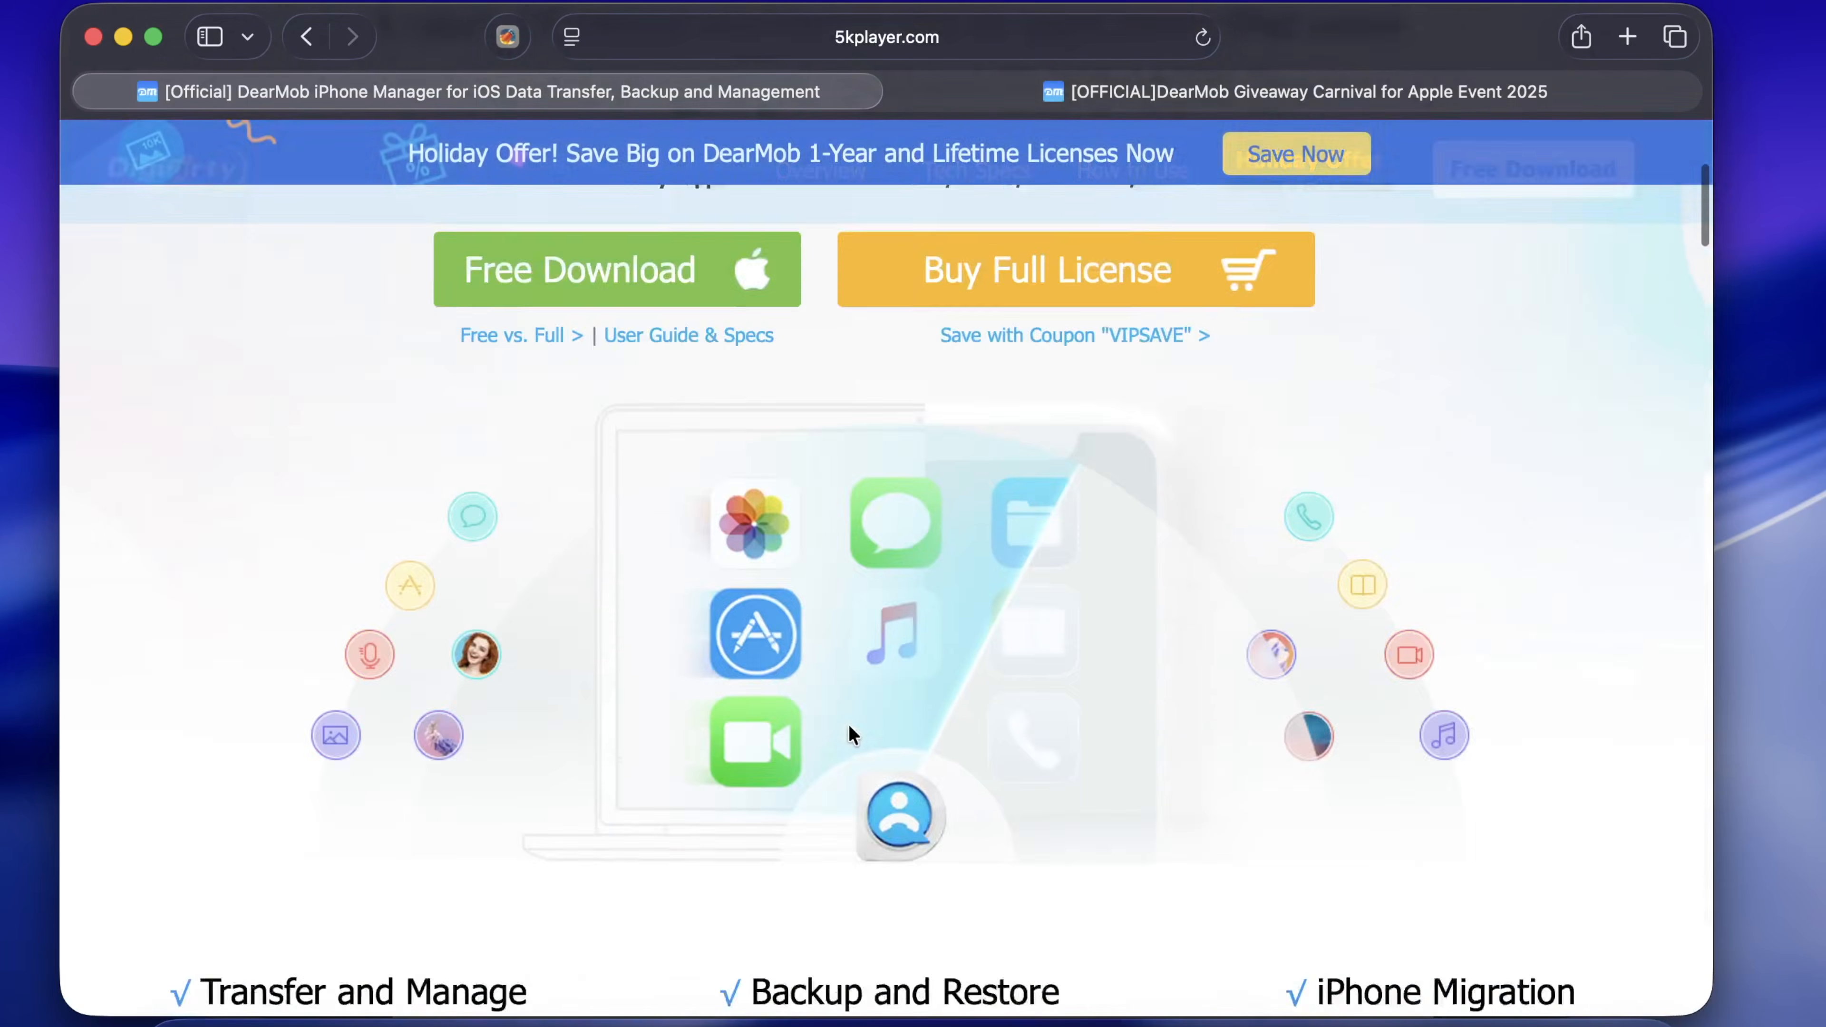
pyautogui.click(743, 708)
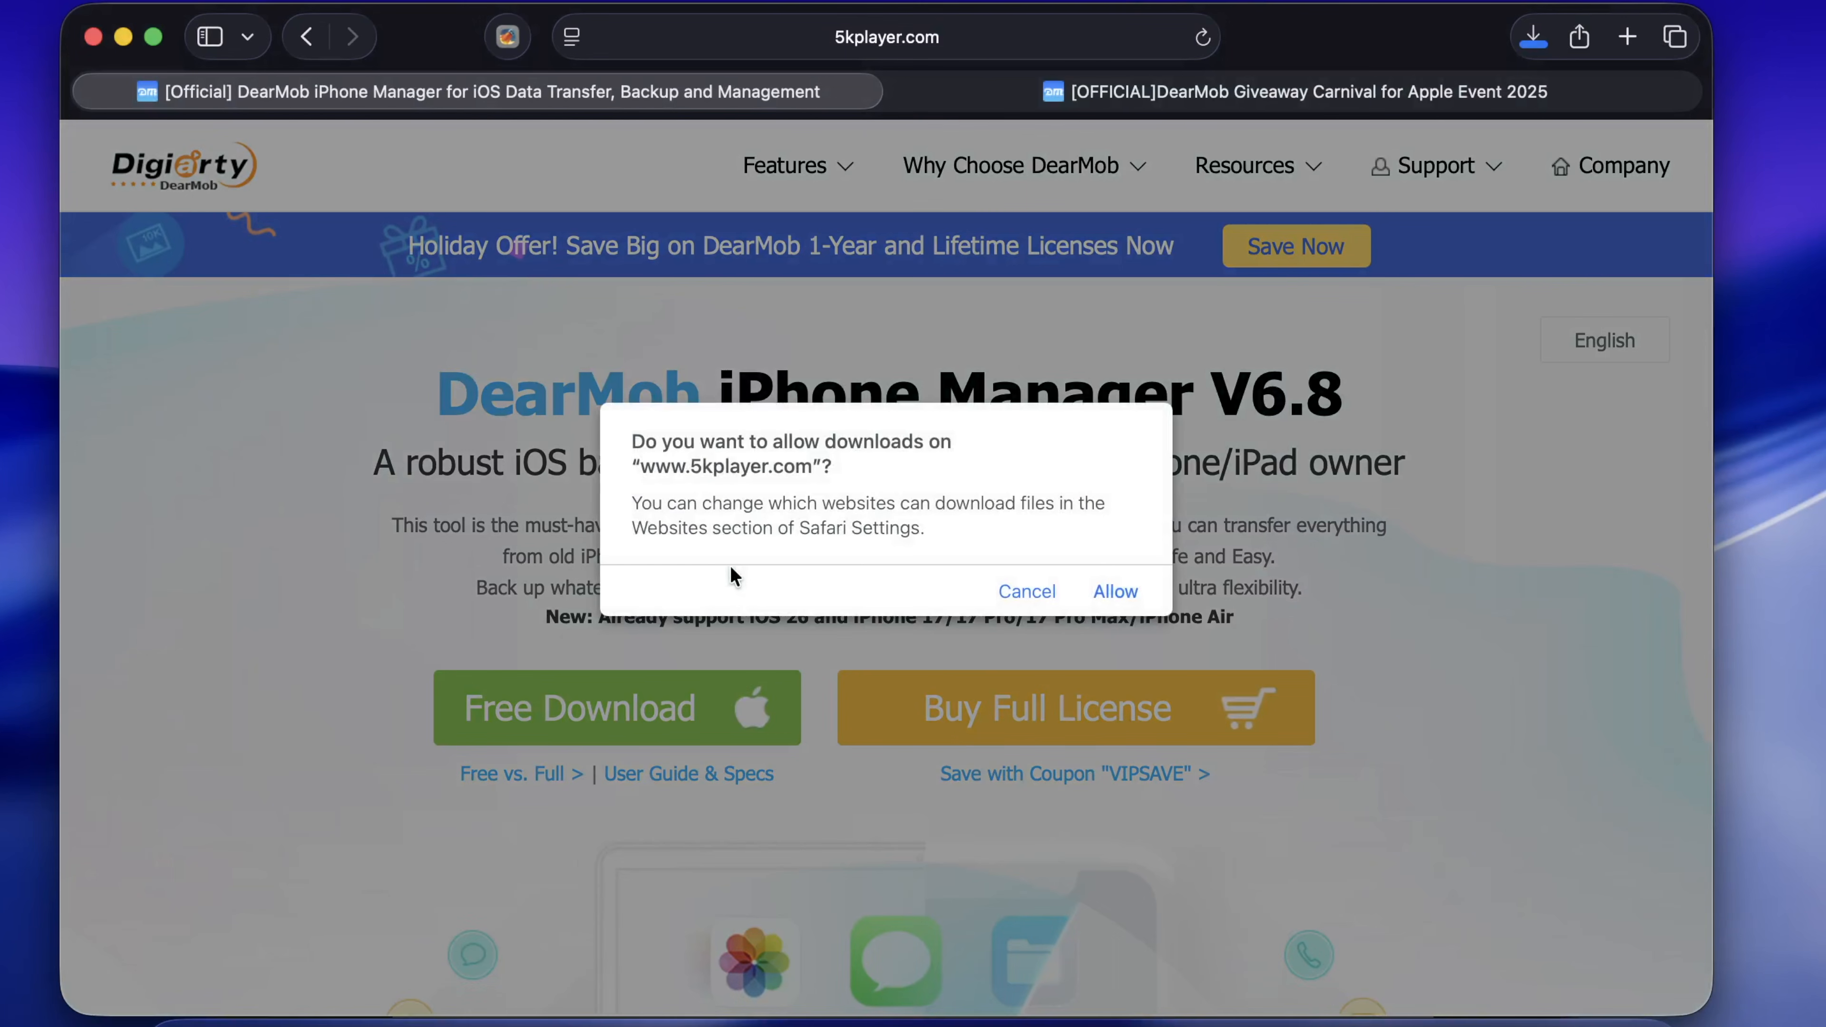
pyautogui.click(1115, 591)
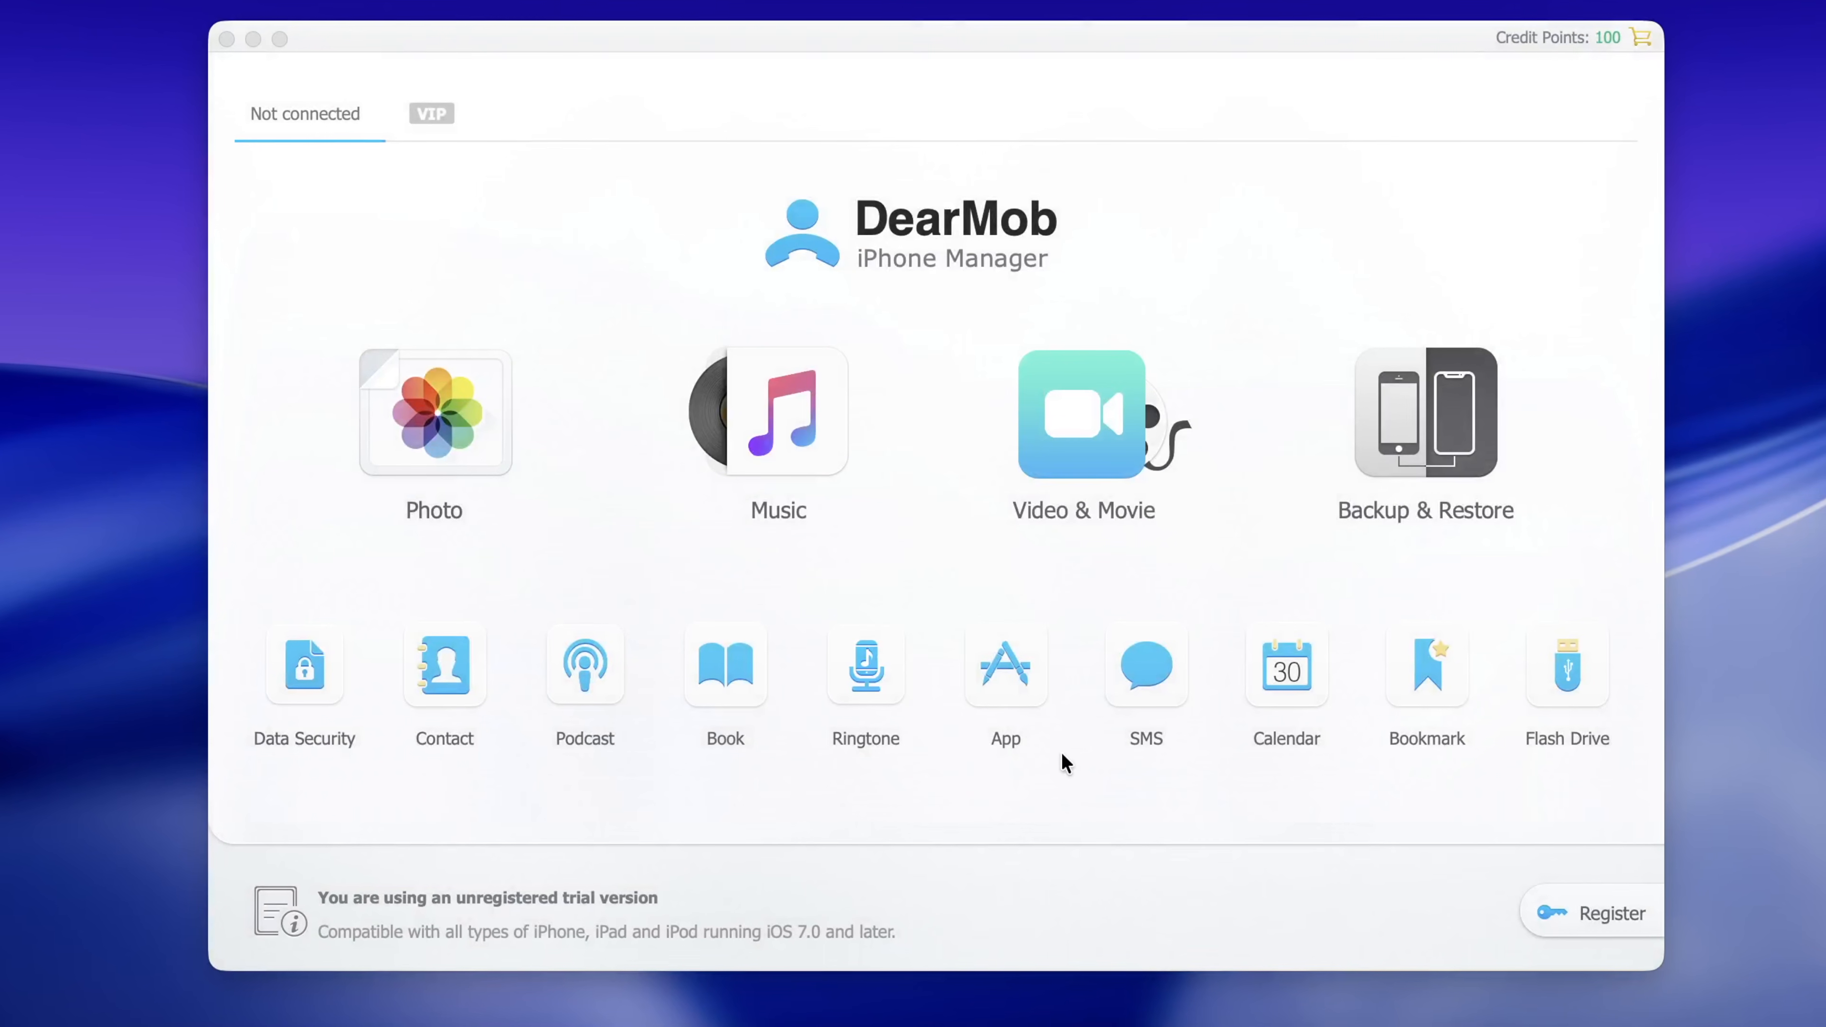
# Register DearMob with the account e-mail and pasted license code, then decline the Holiday Offer
pyautogui.click(1592, 915)
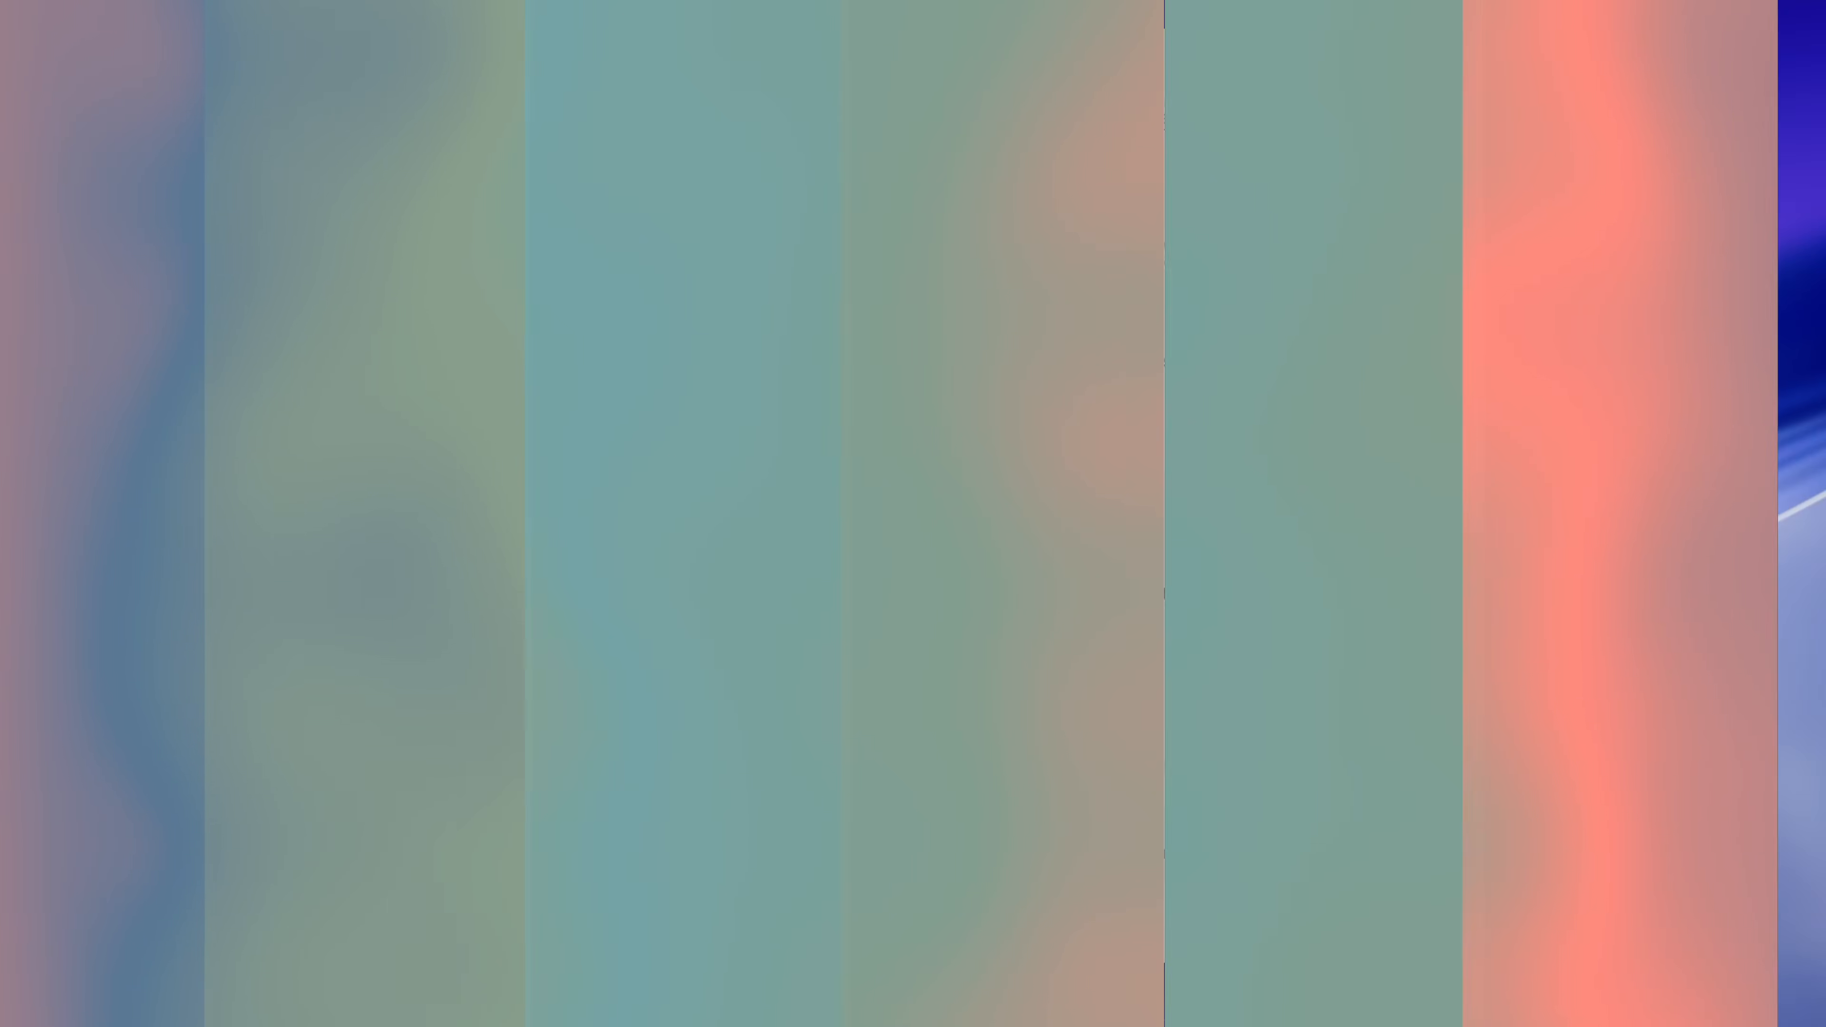
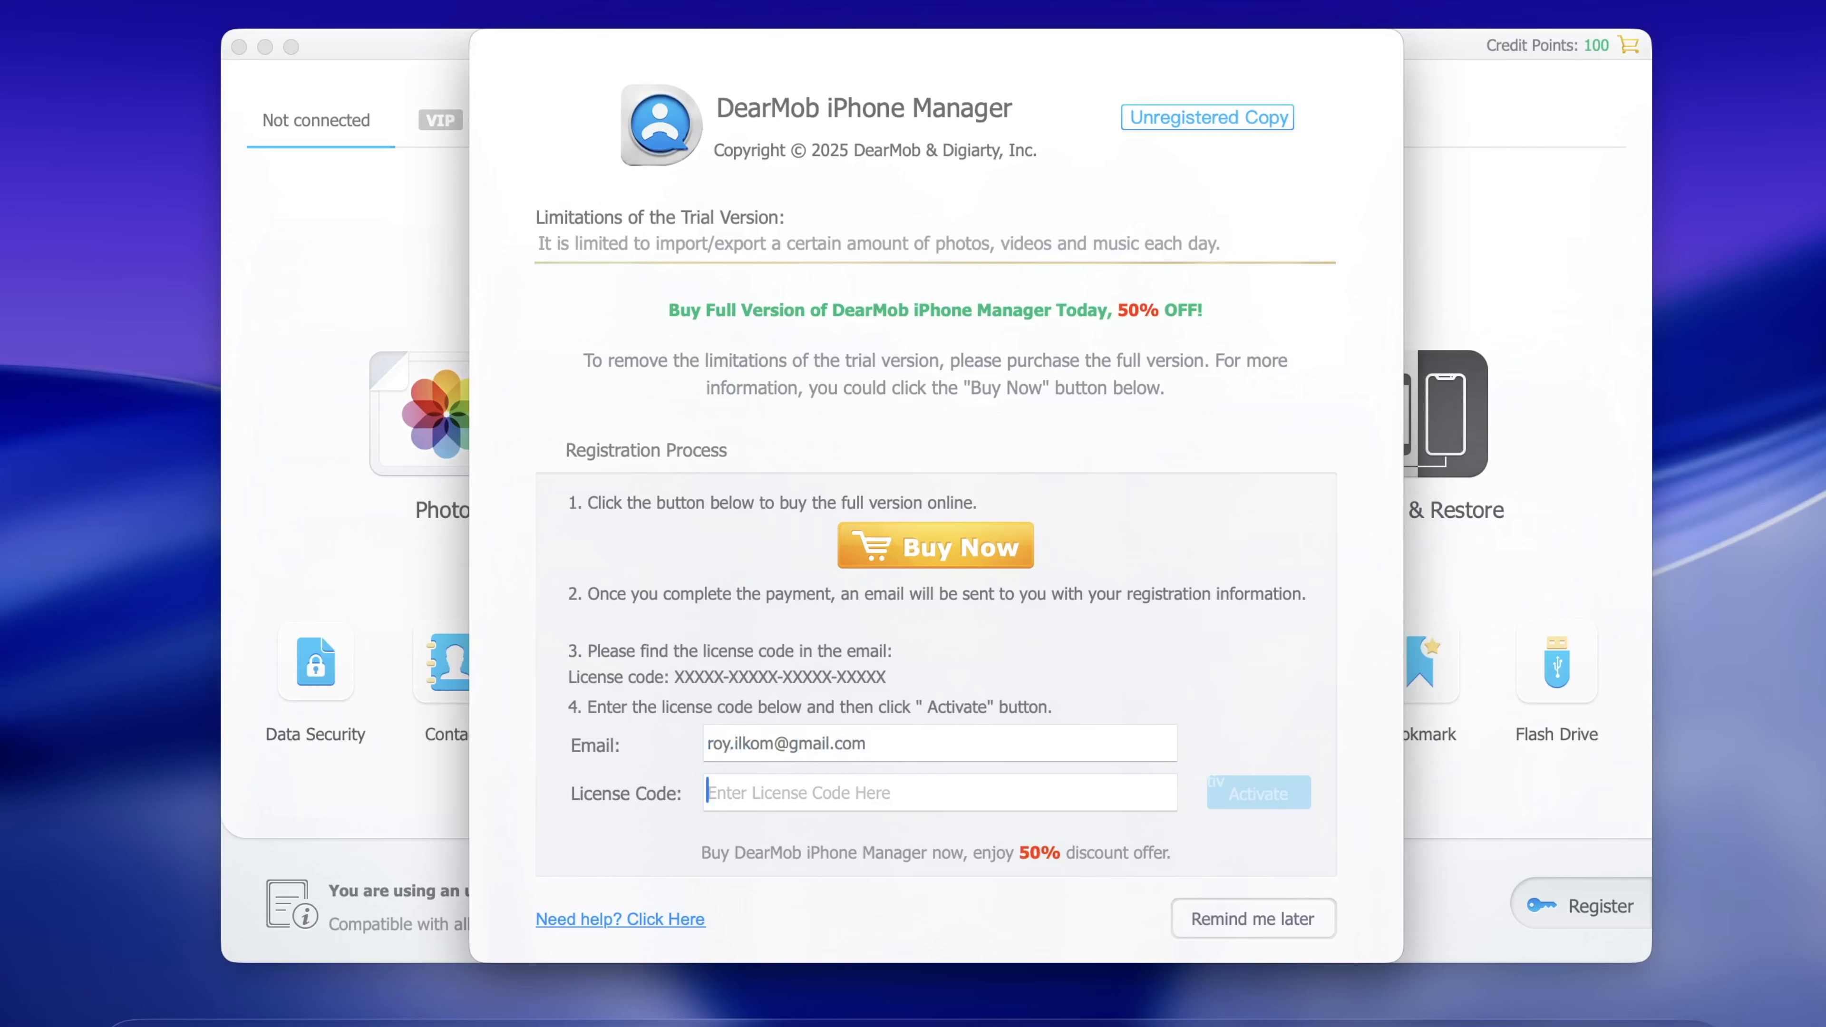
pyautogui.press('super+v')
pyautogui.click(1226, 793)
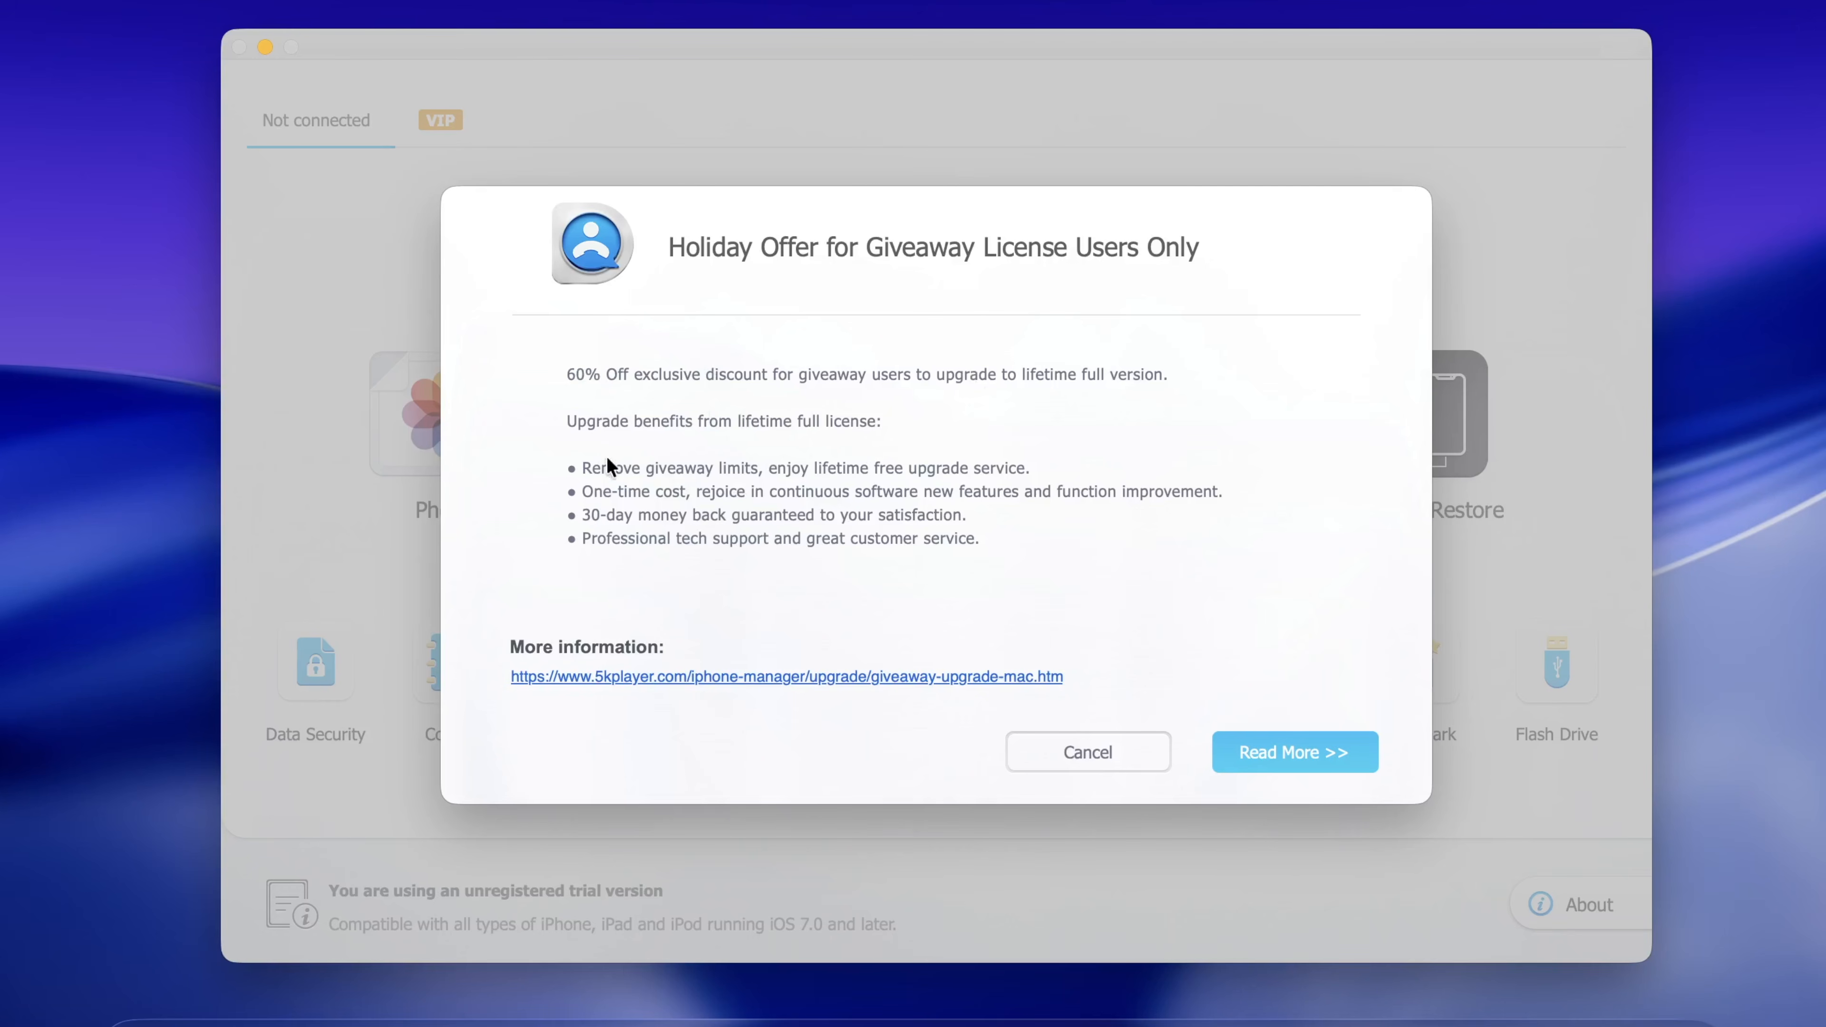
pyautogui.click(1111, 755)
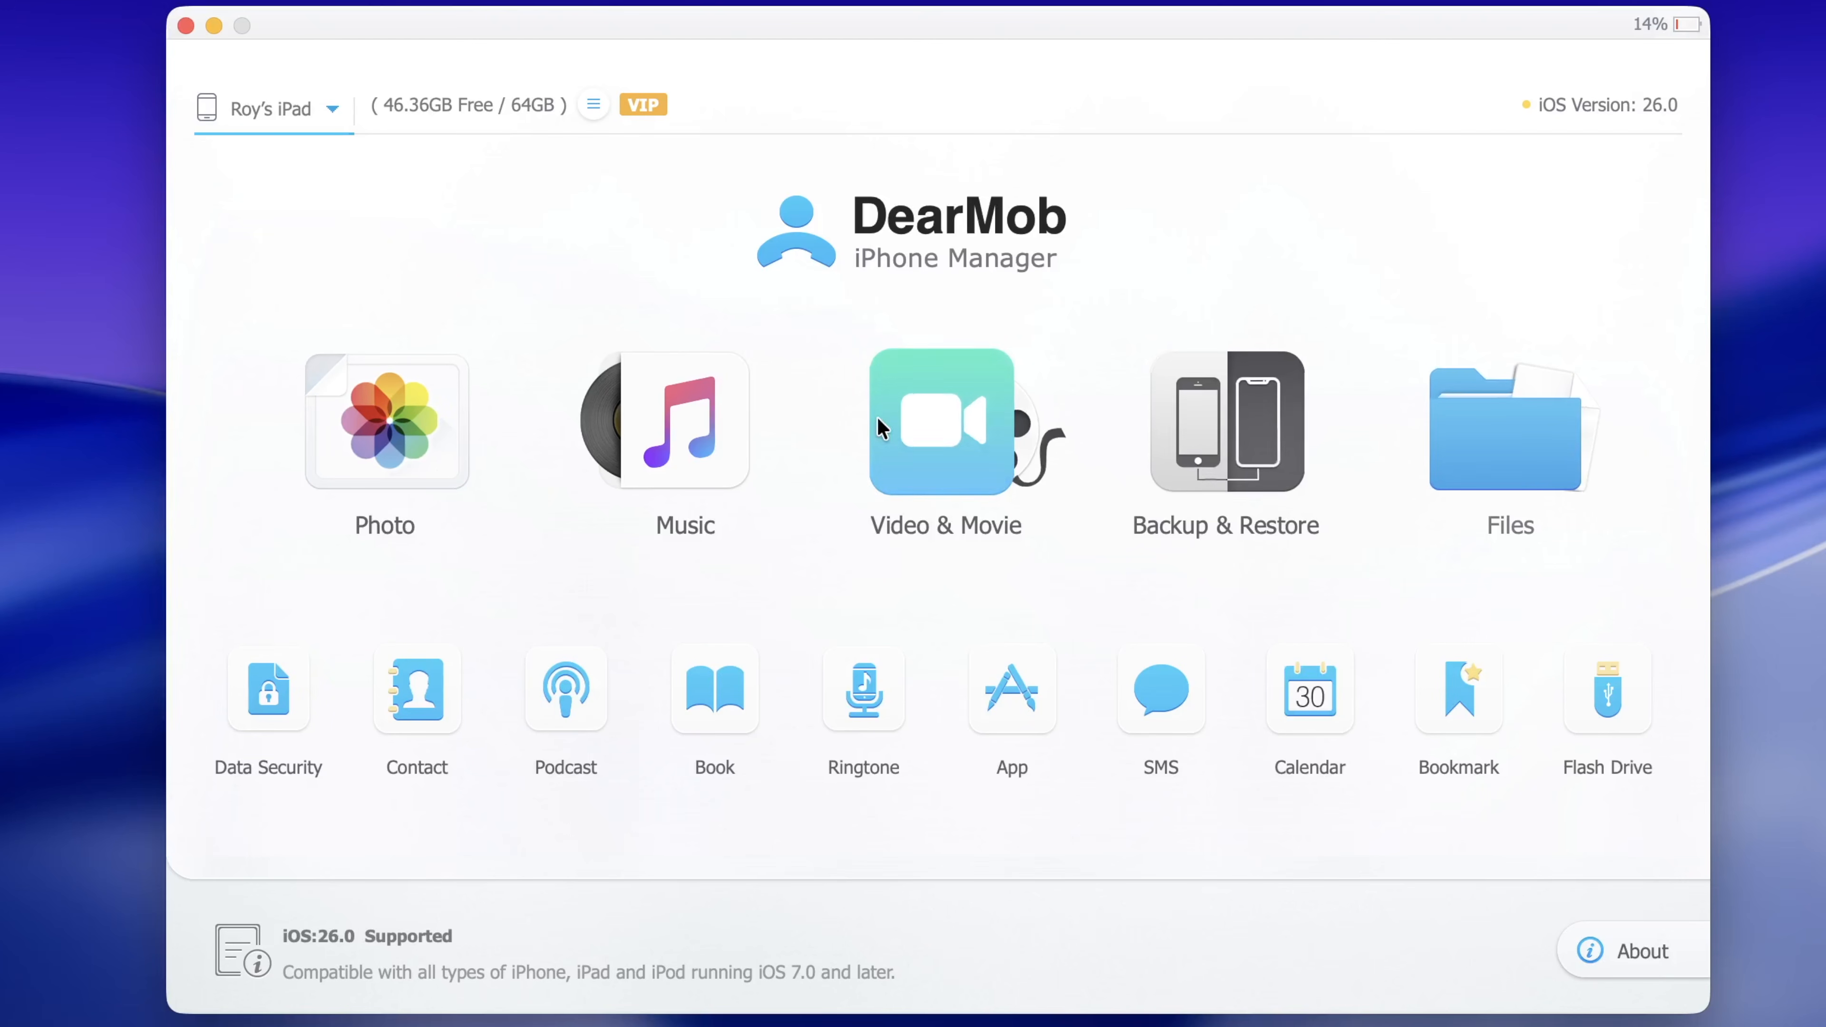
pyautogui.click(388, 420)
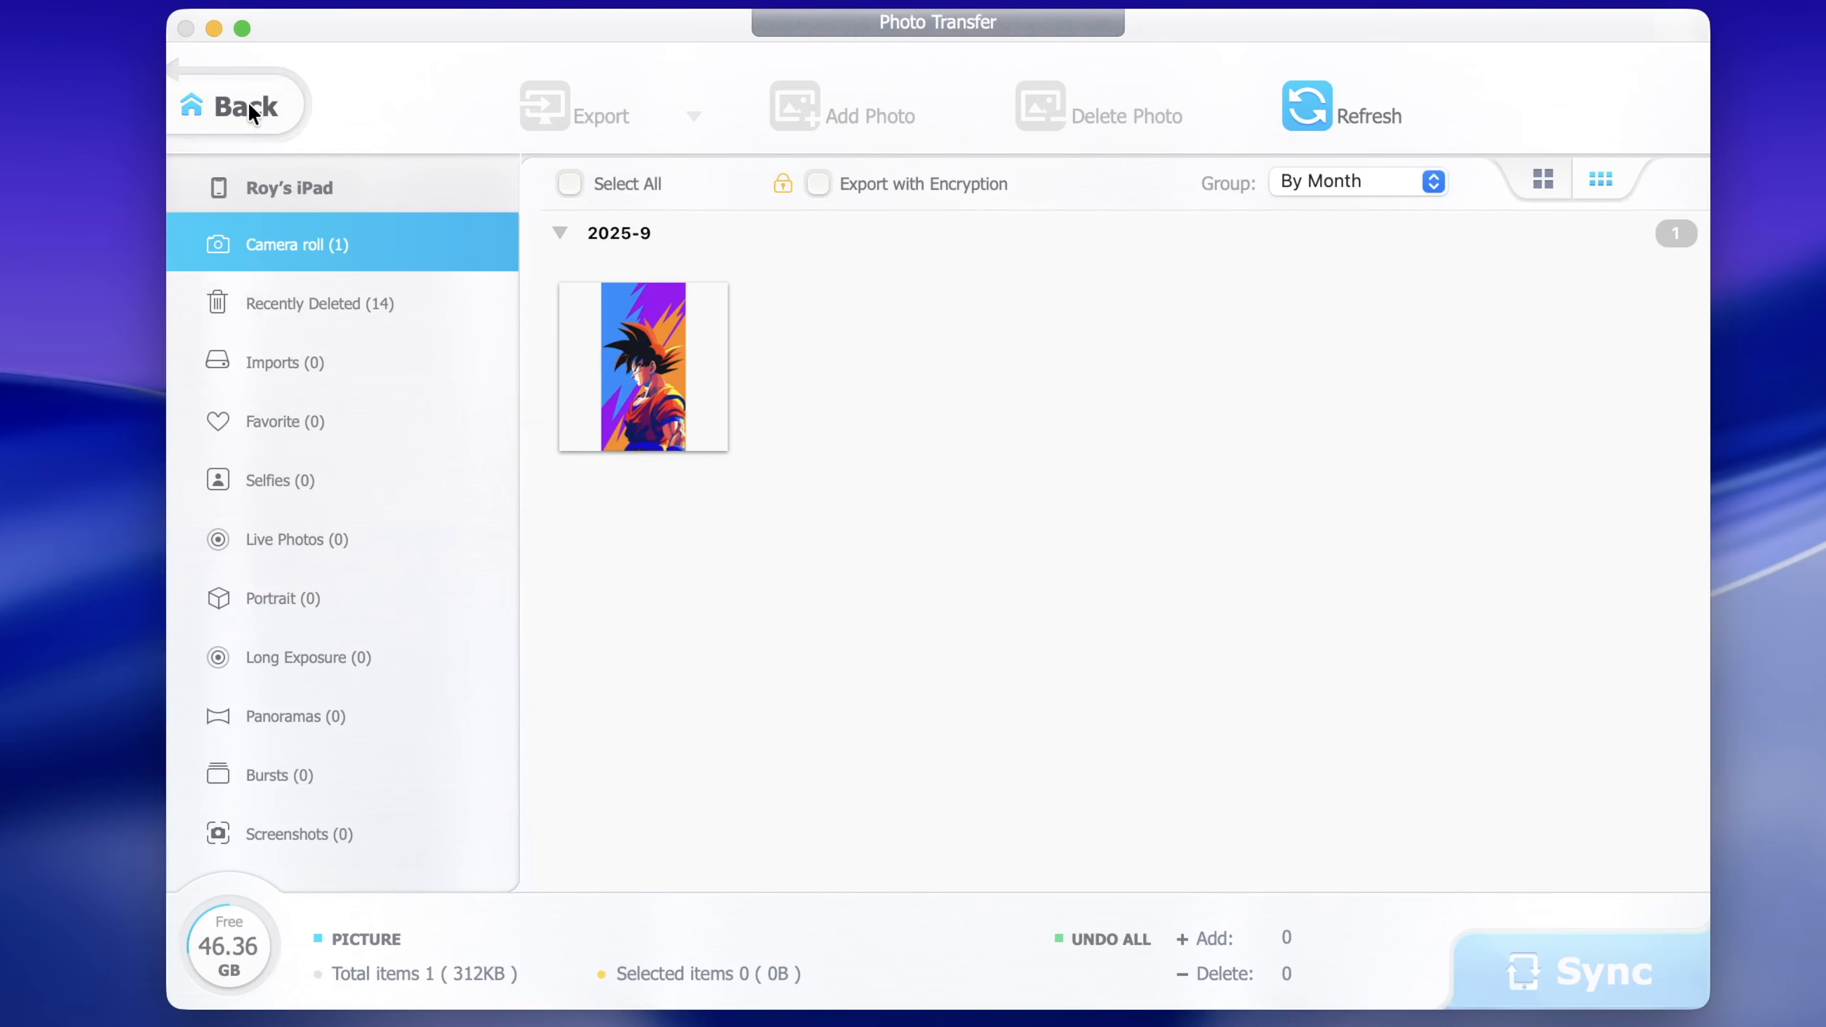
pyautogui.click(229, 105)
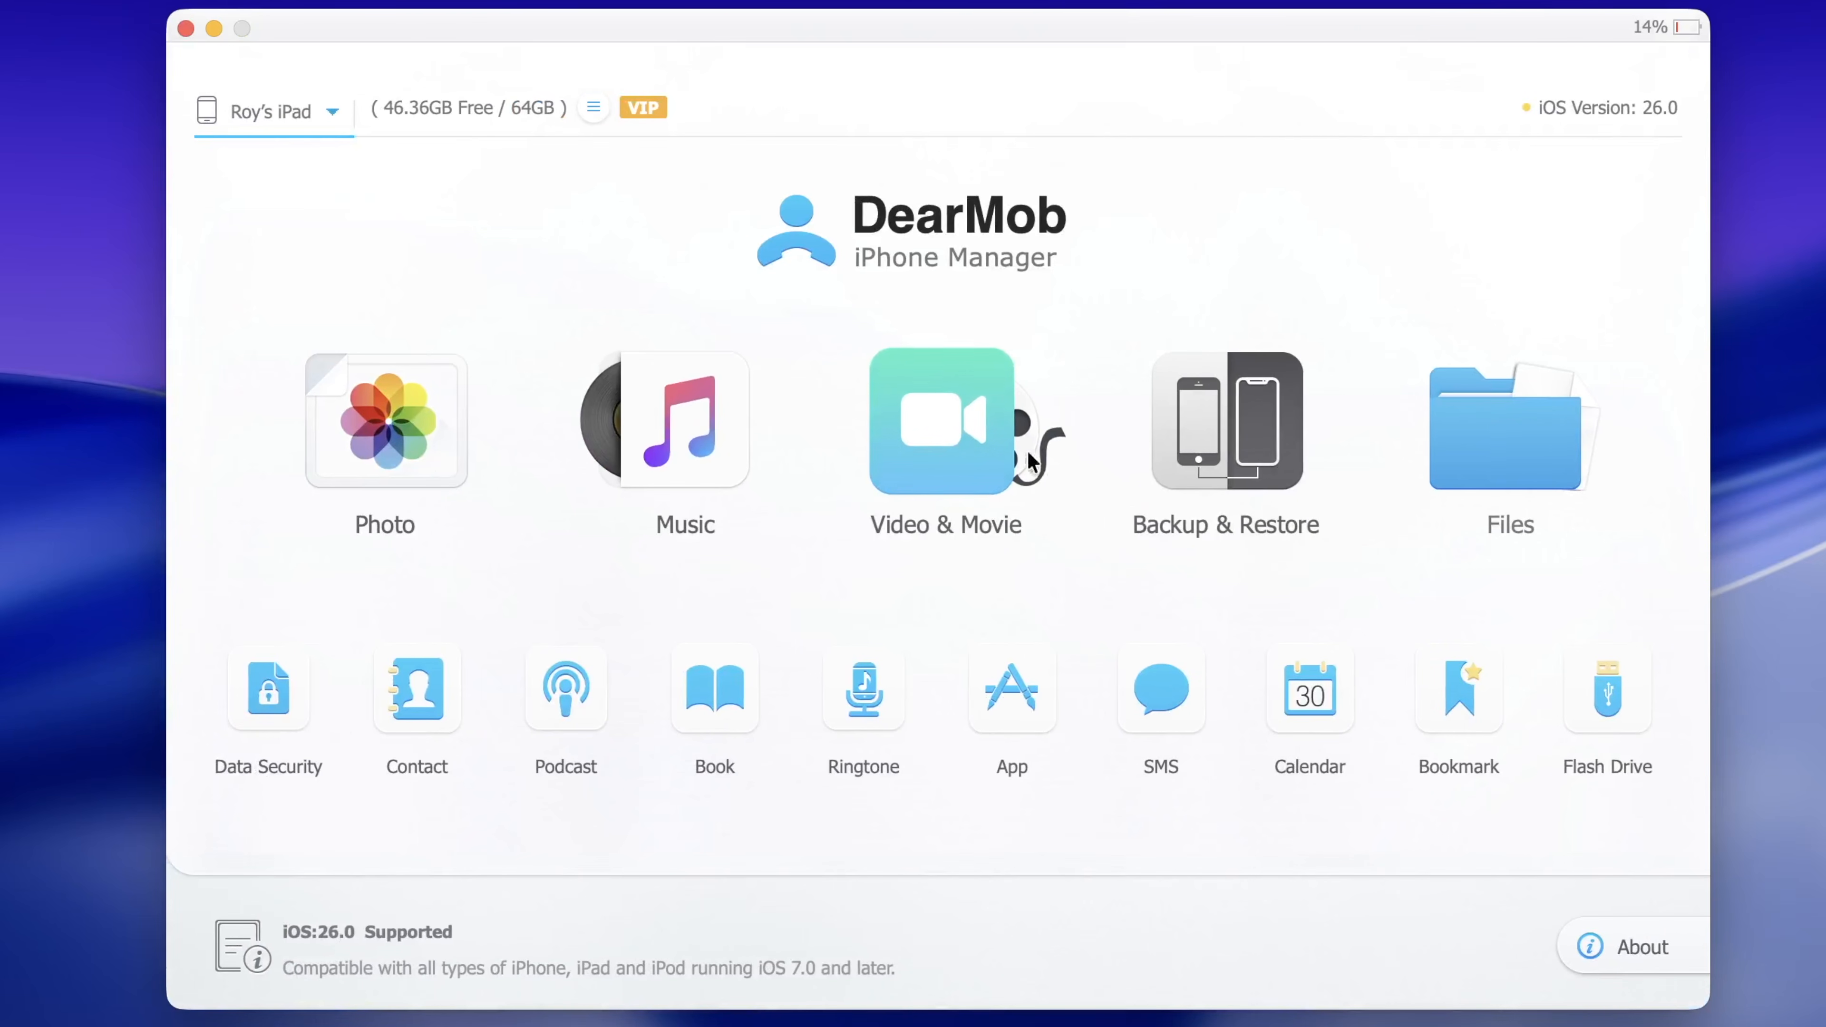
pyautogui.click(959, 435)
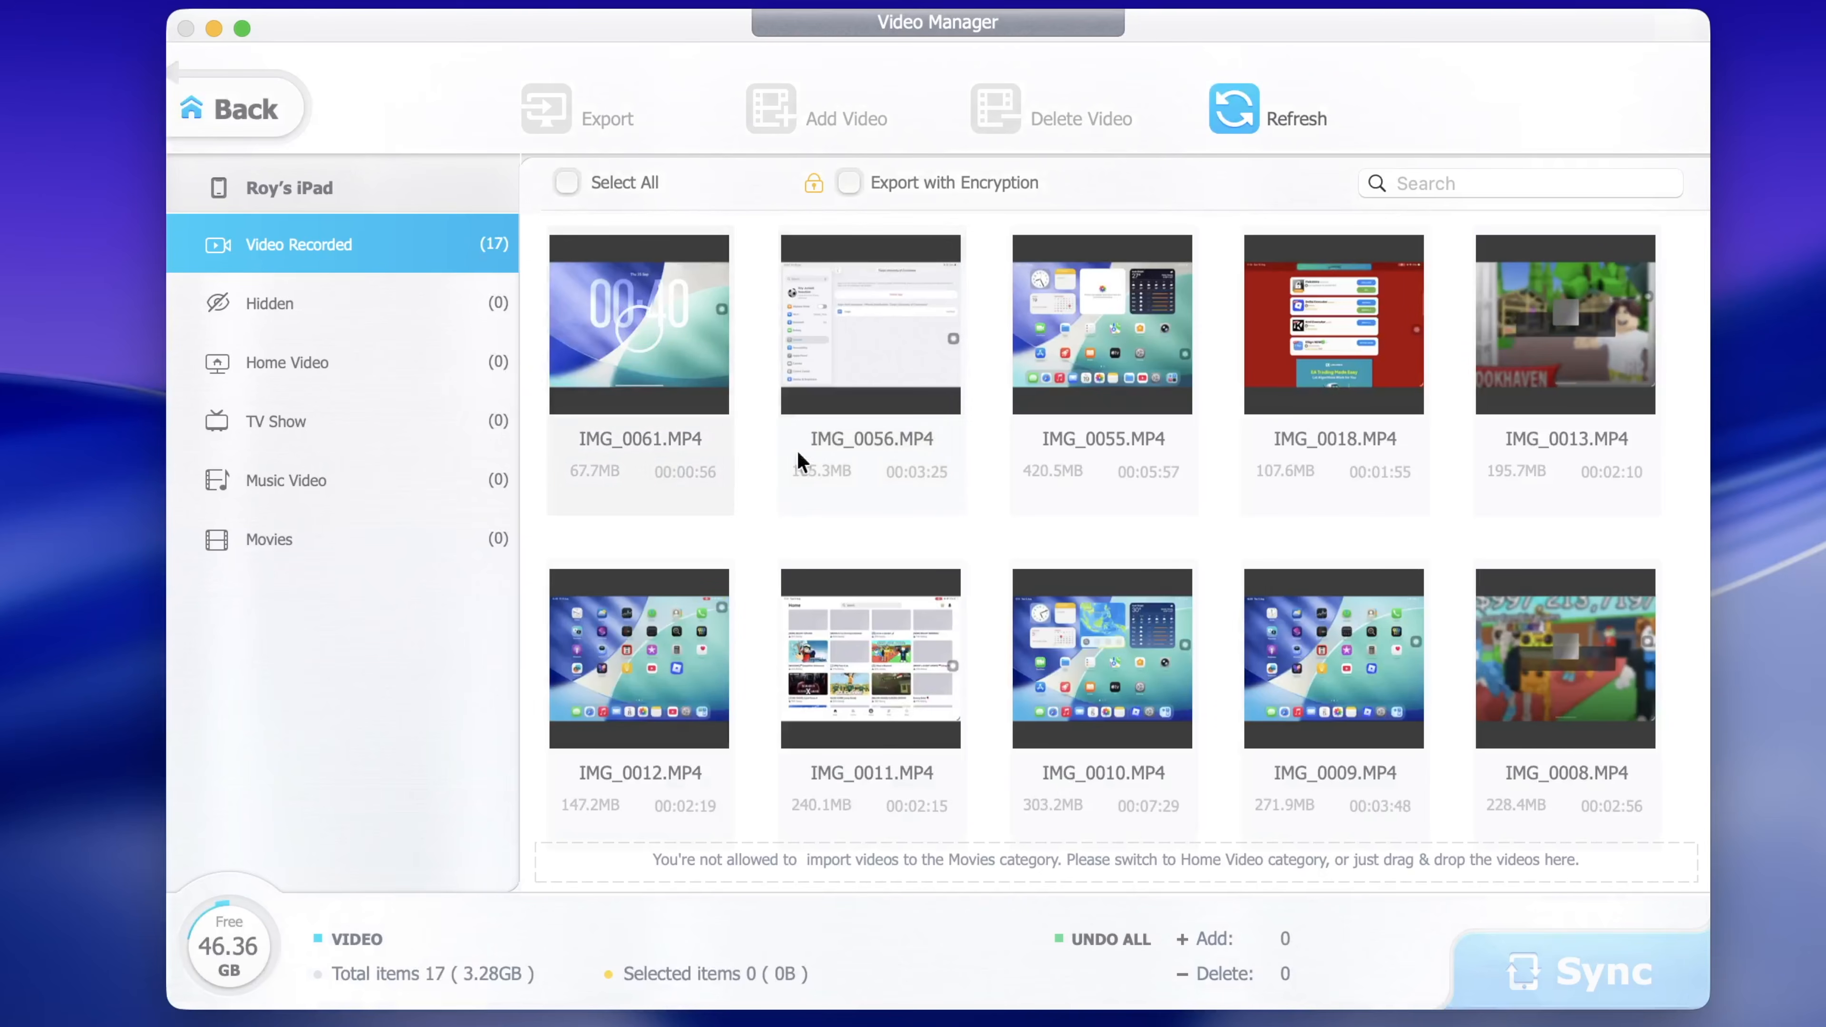
pyautogui.scroll(-3, 1304, 479)
pyautogui.scroll(-5, 1304, 480)
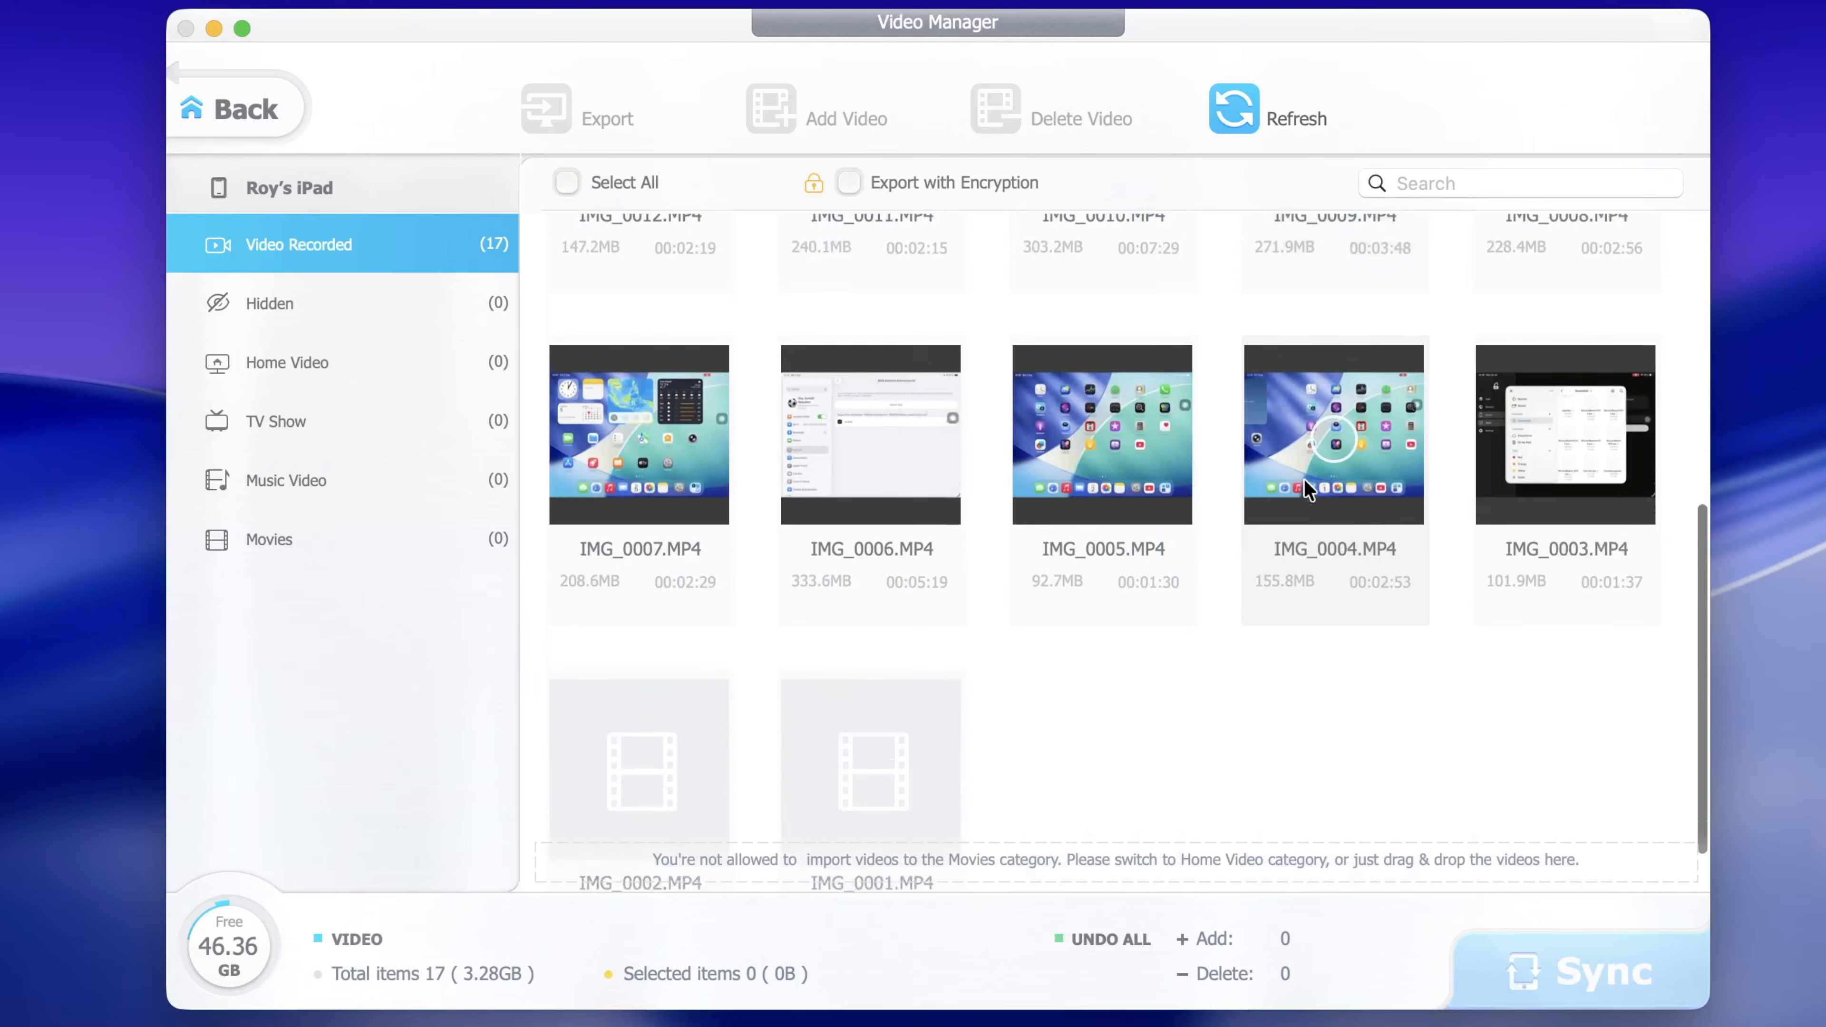
pyautogui.scroll(6, 1304, 478)
pyautogui.scroll(2, 1304, 479)
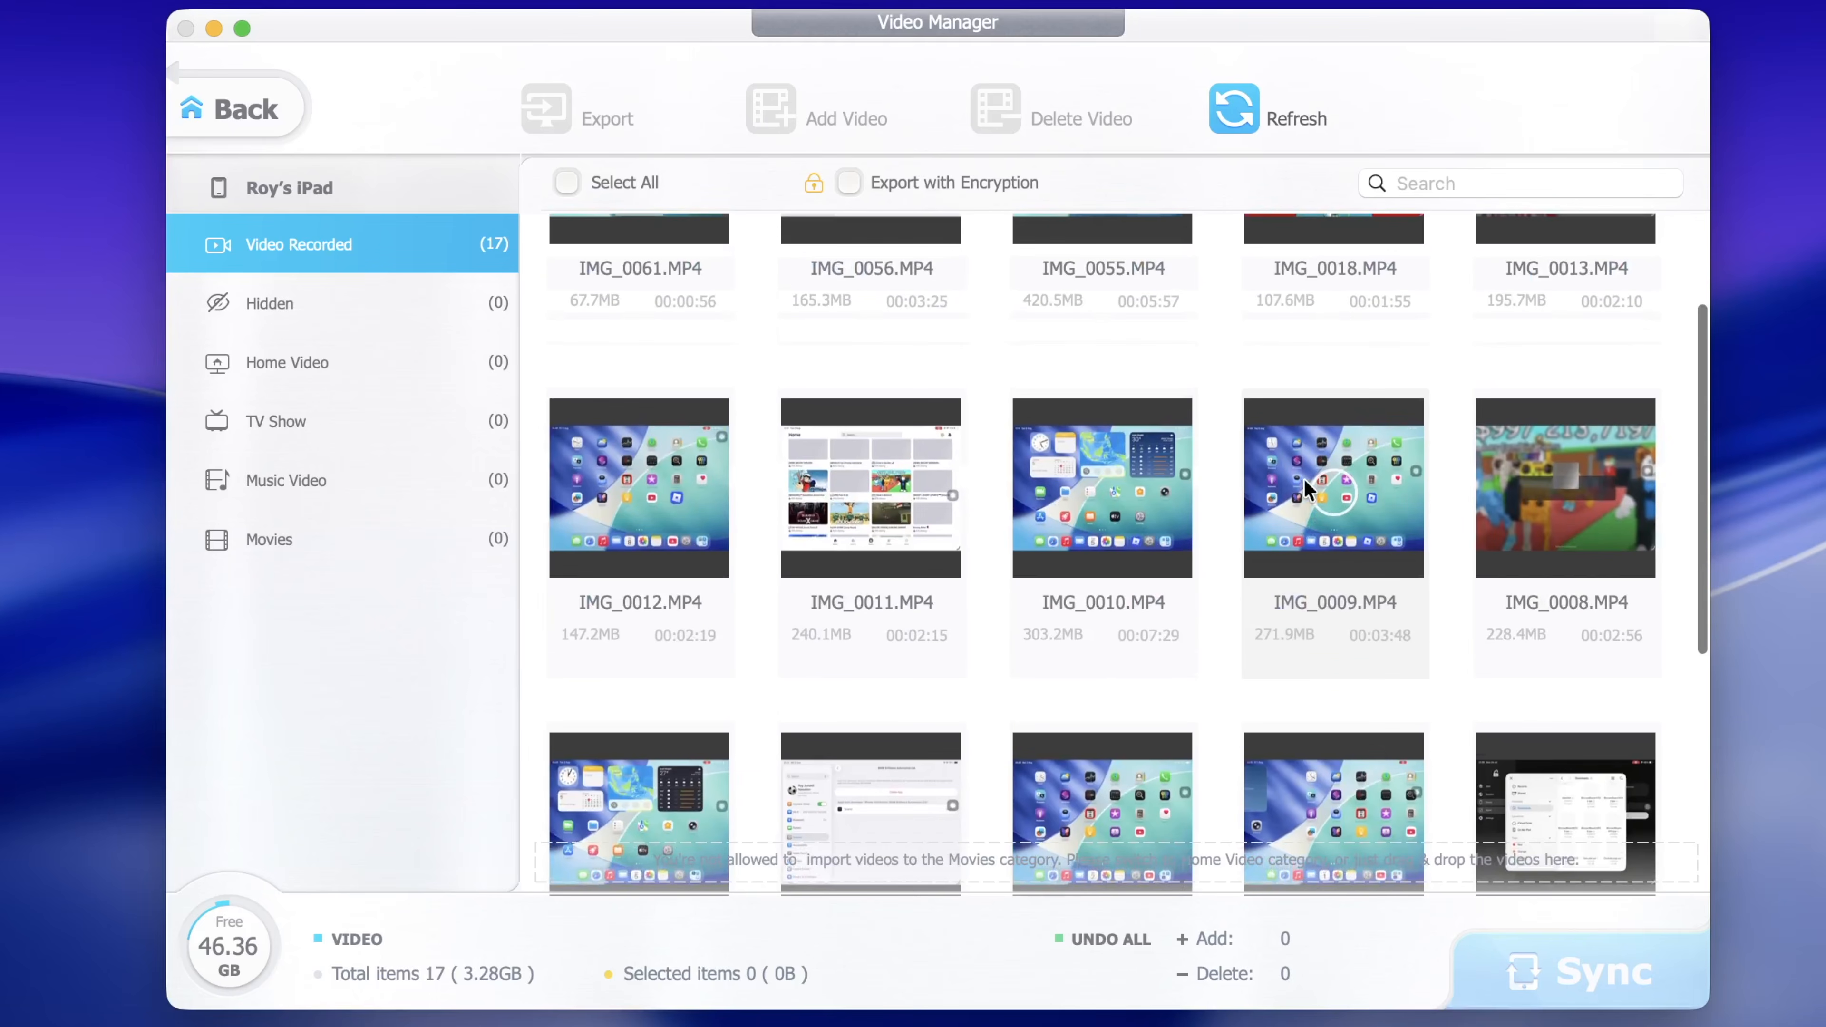
pyautogui.scroll(-6, 1303, 478)
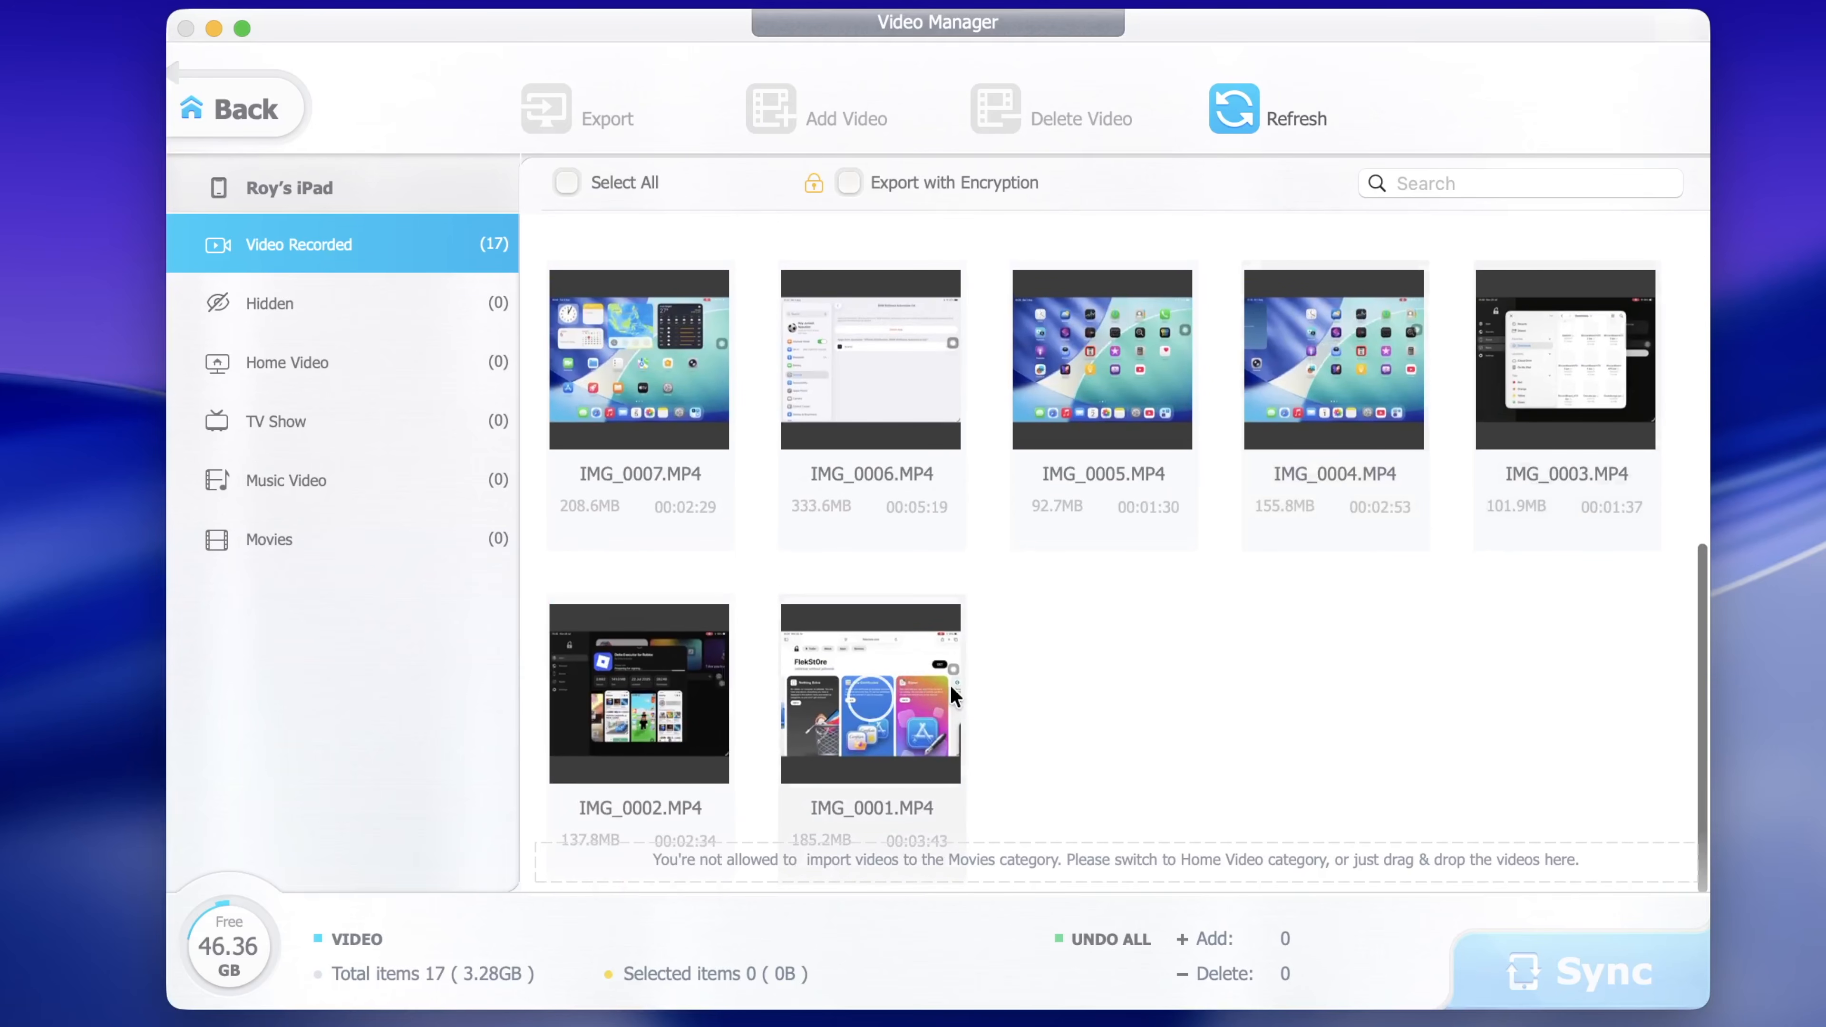
pyautogui.scroll(3, 829, 643)
pyautogui.scroll(2, 832, 652)
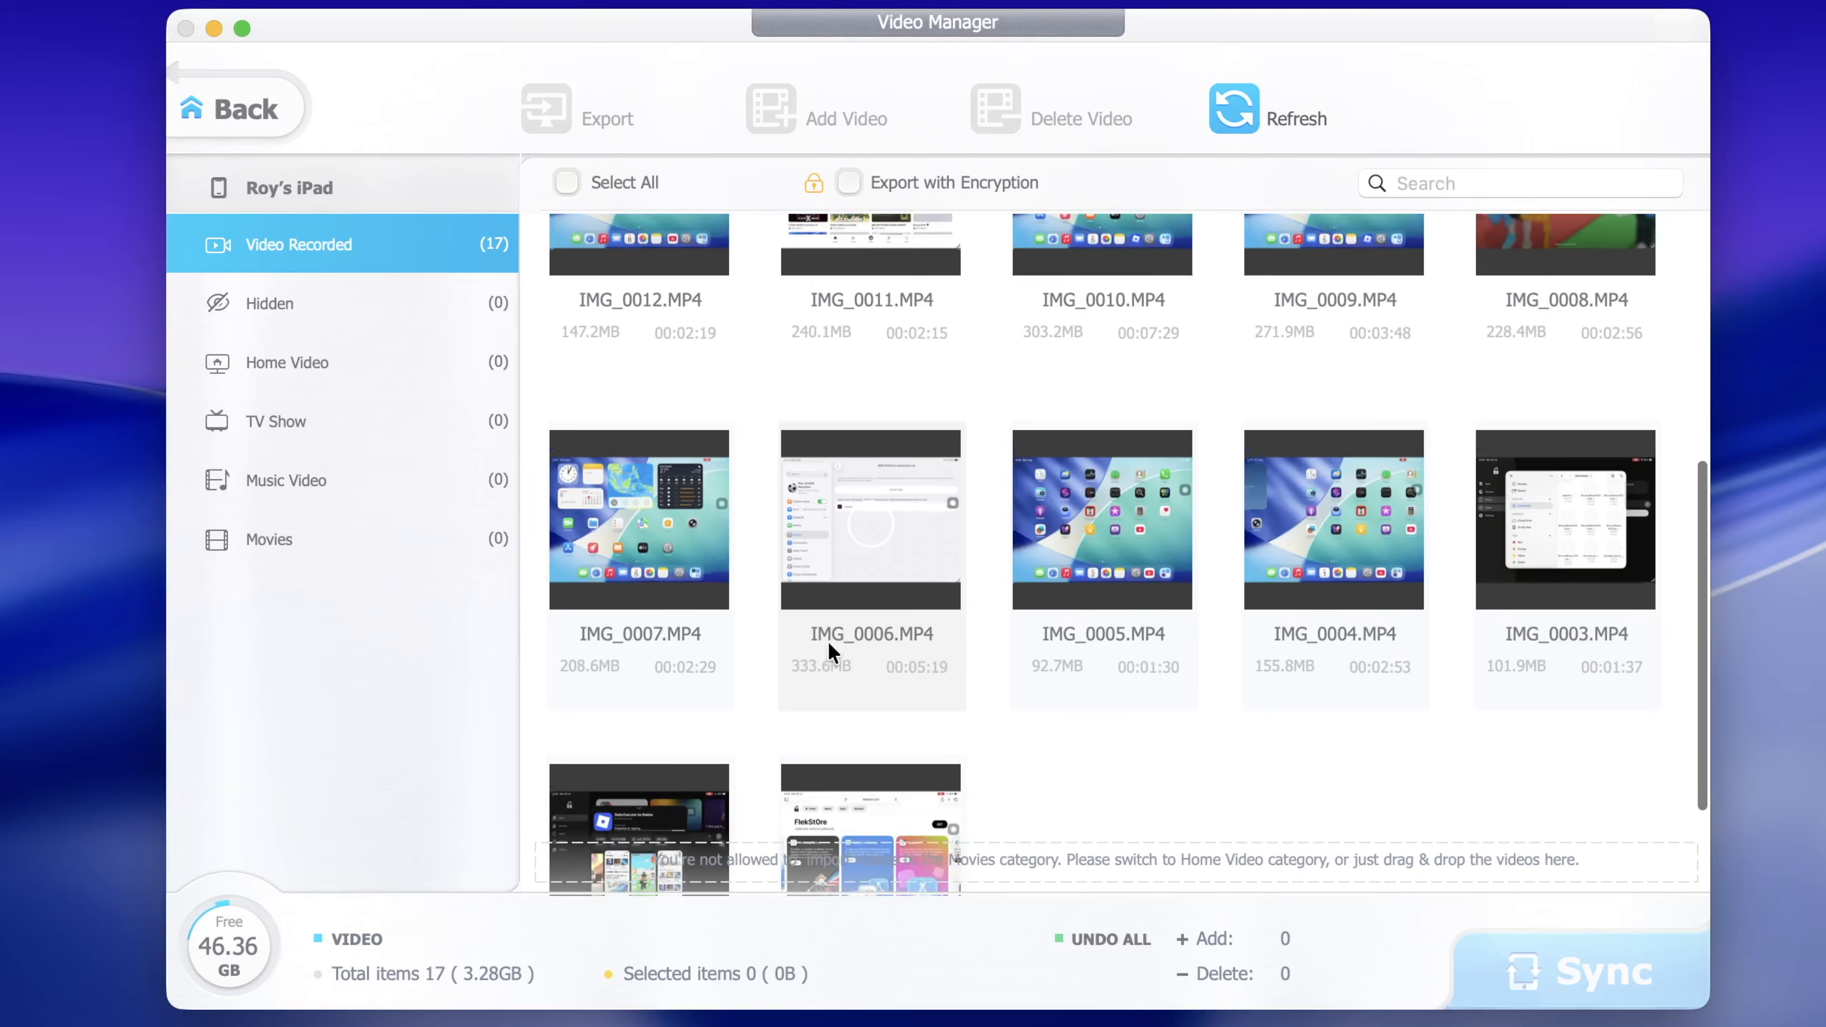
# Export videos IMG_0007 and IMG_0006 to the chosen Mac destination folder
pyautogui.click(653, 519)
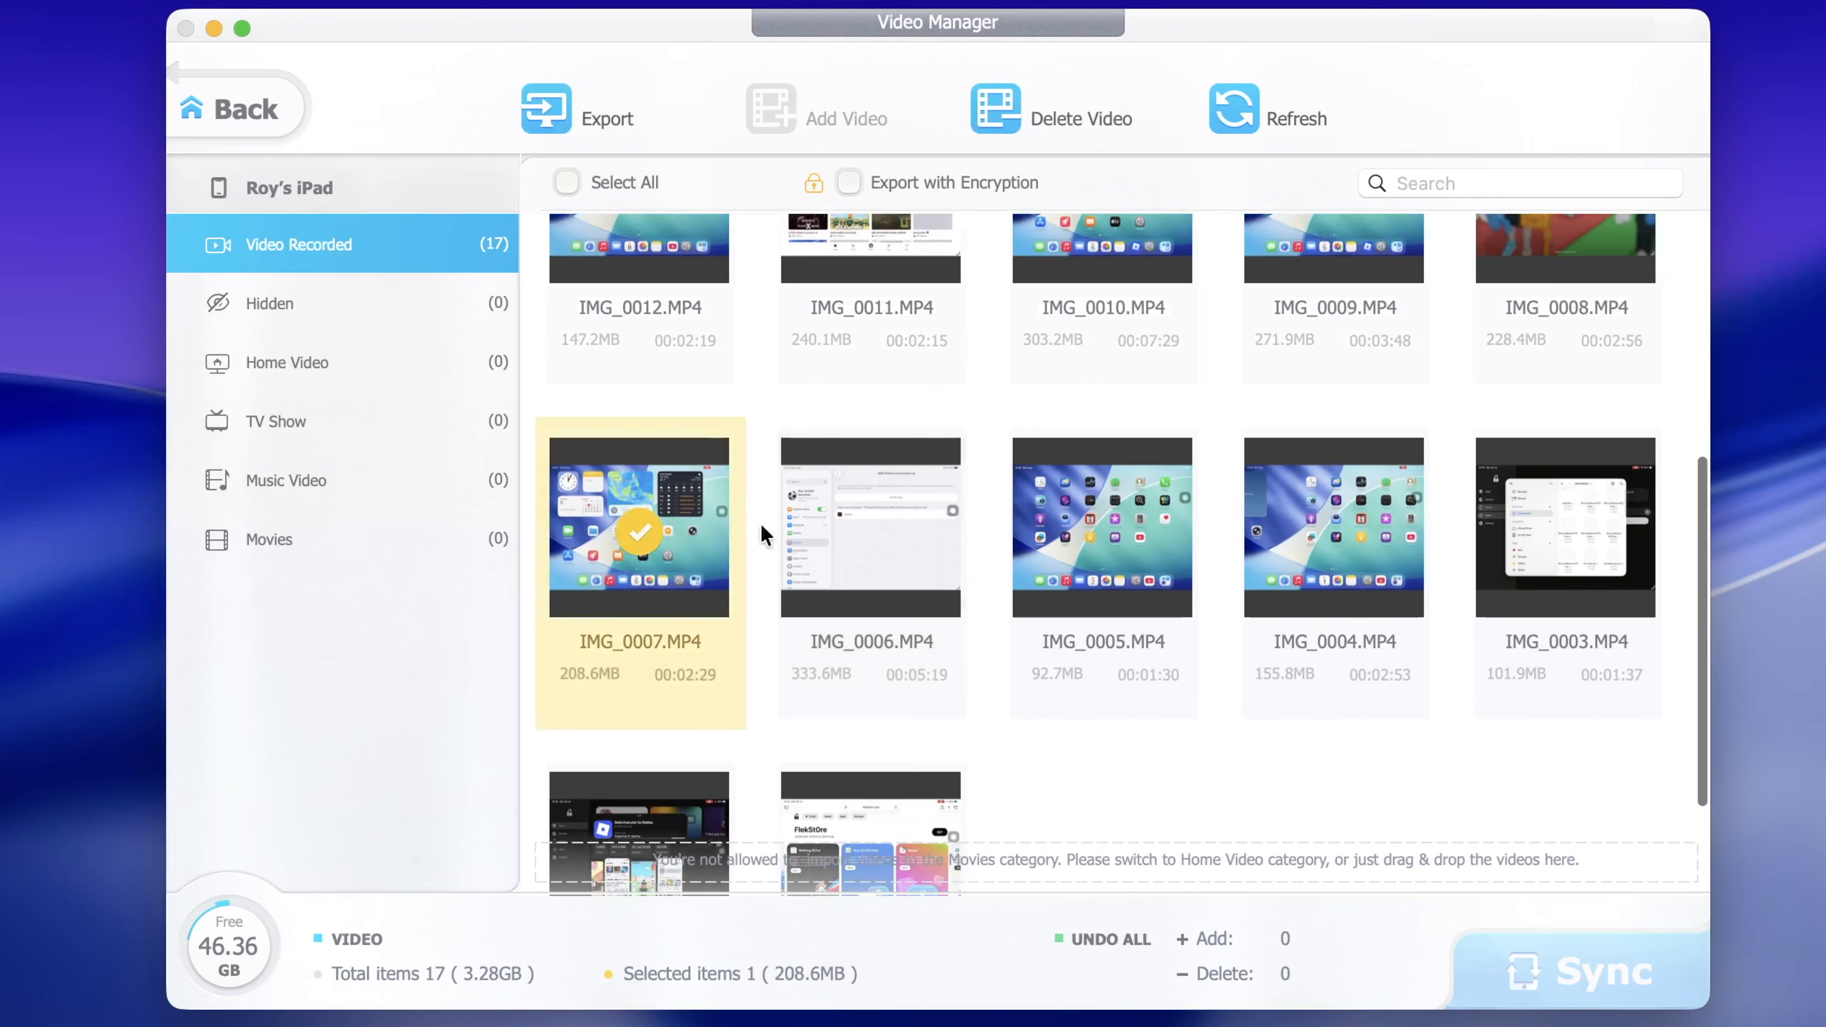
pyautogui.click(861, 530)
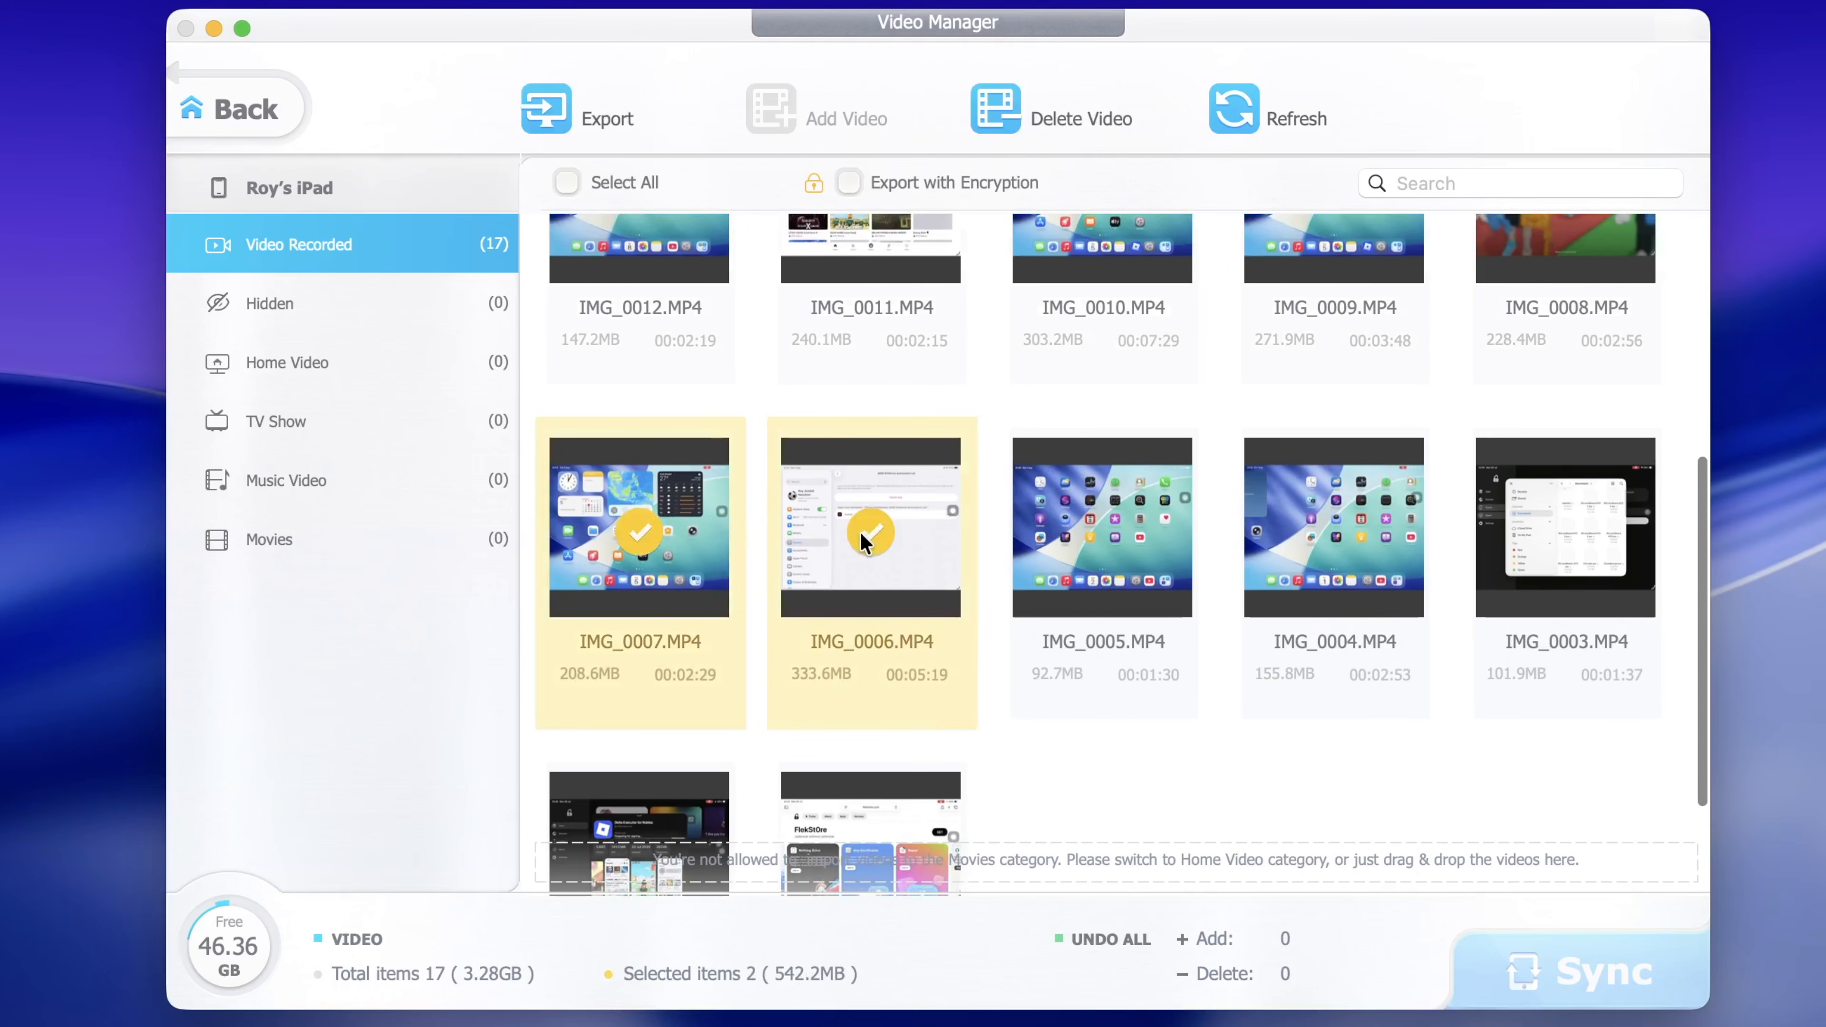
pyautogui.click(584, 103)
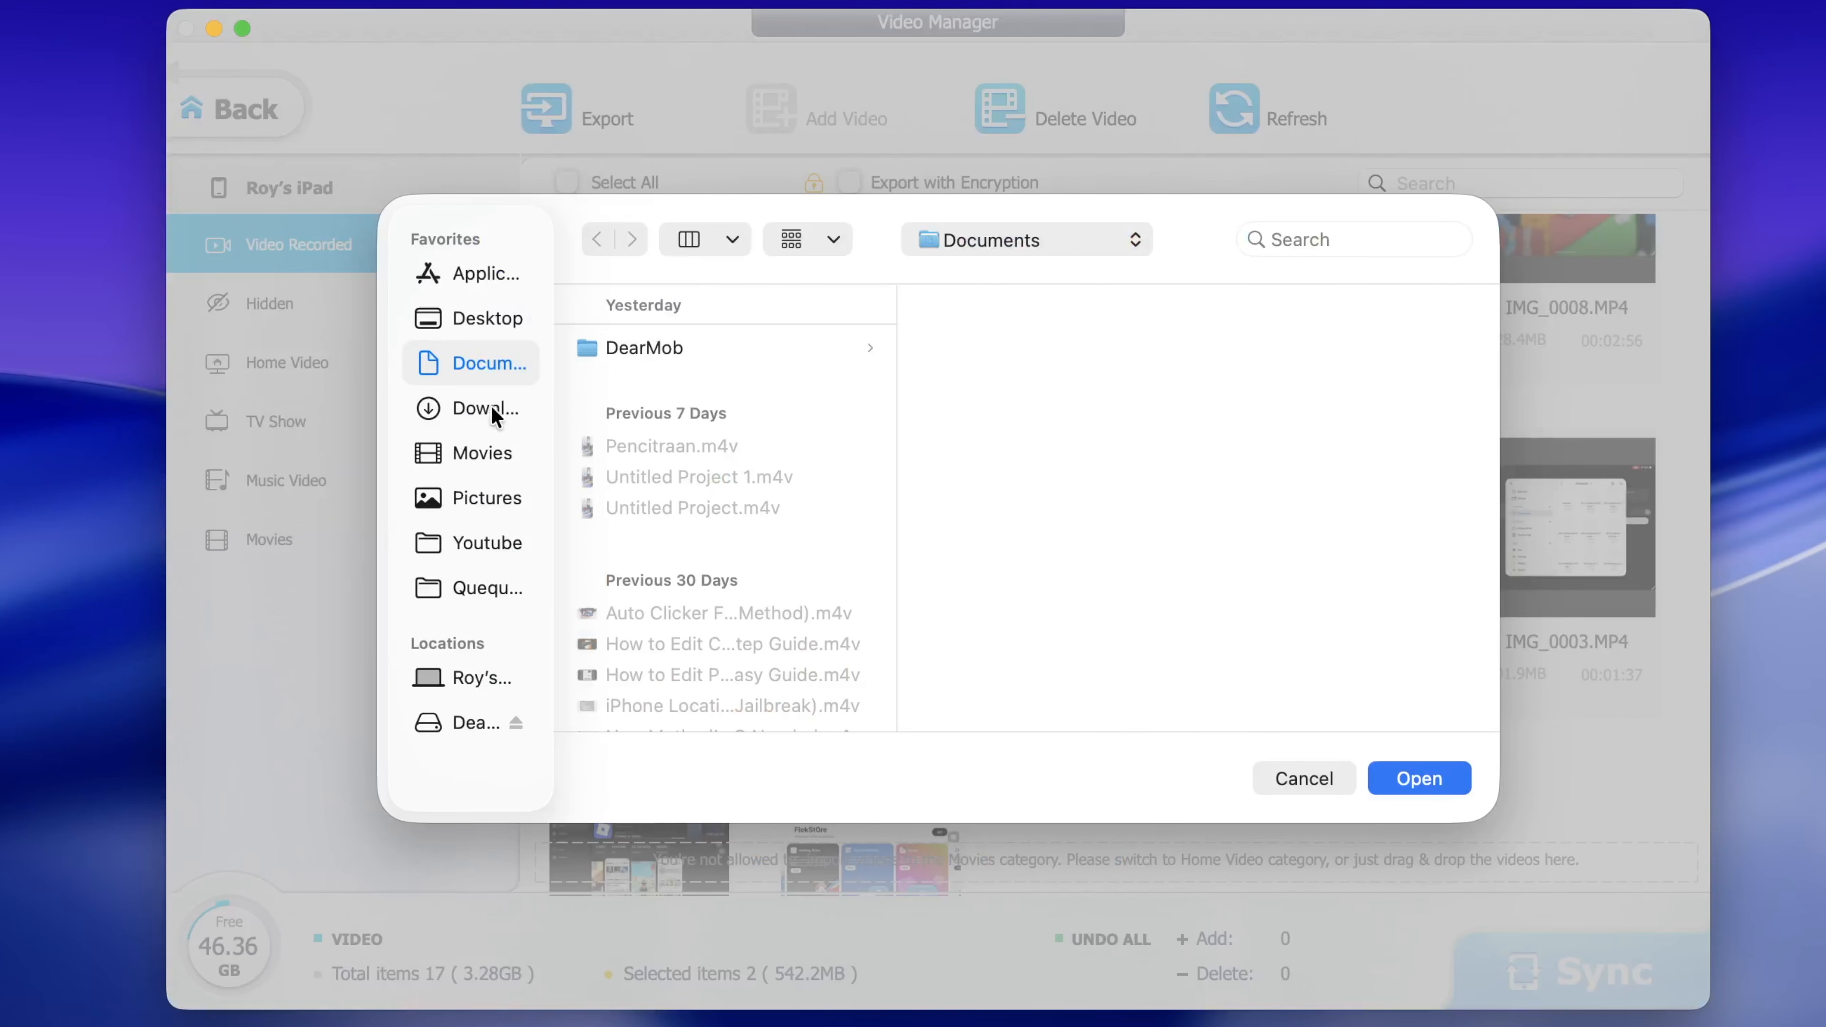
pyautogui.click(1412, 780)
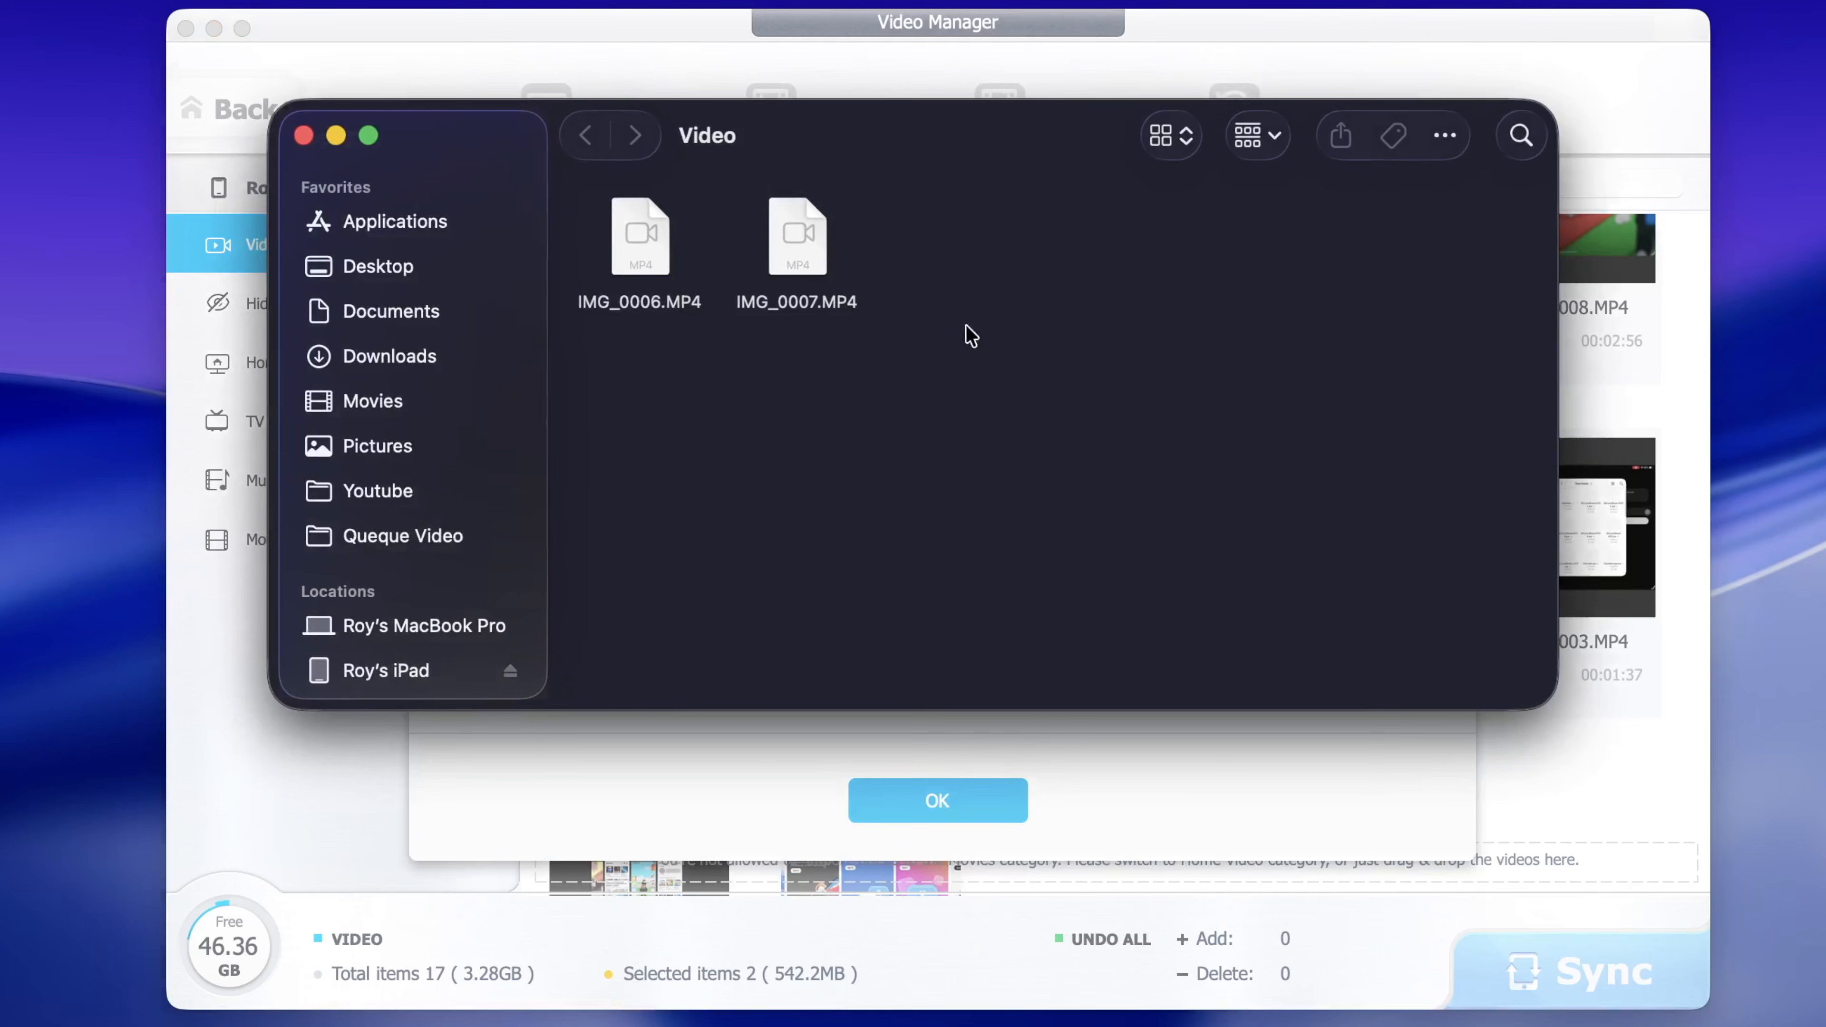
pyautogui.rightClick(680, 237)
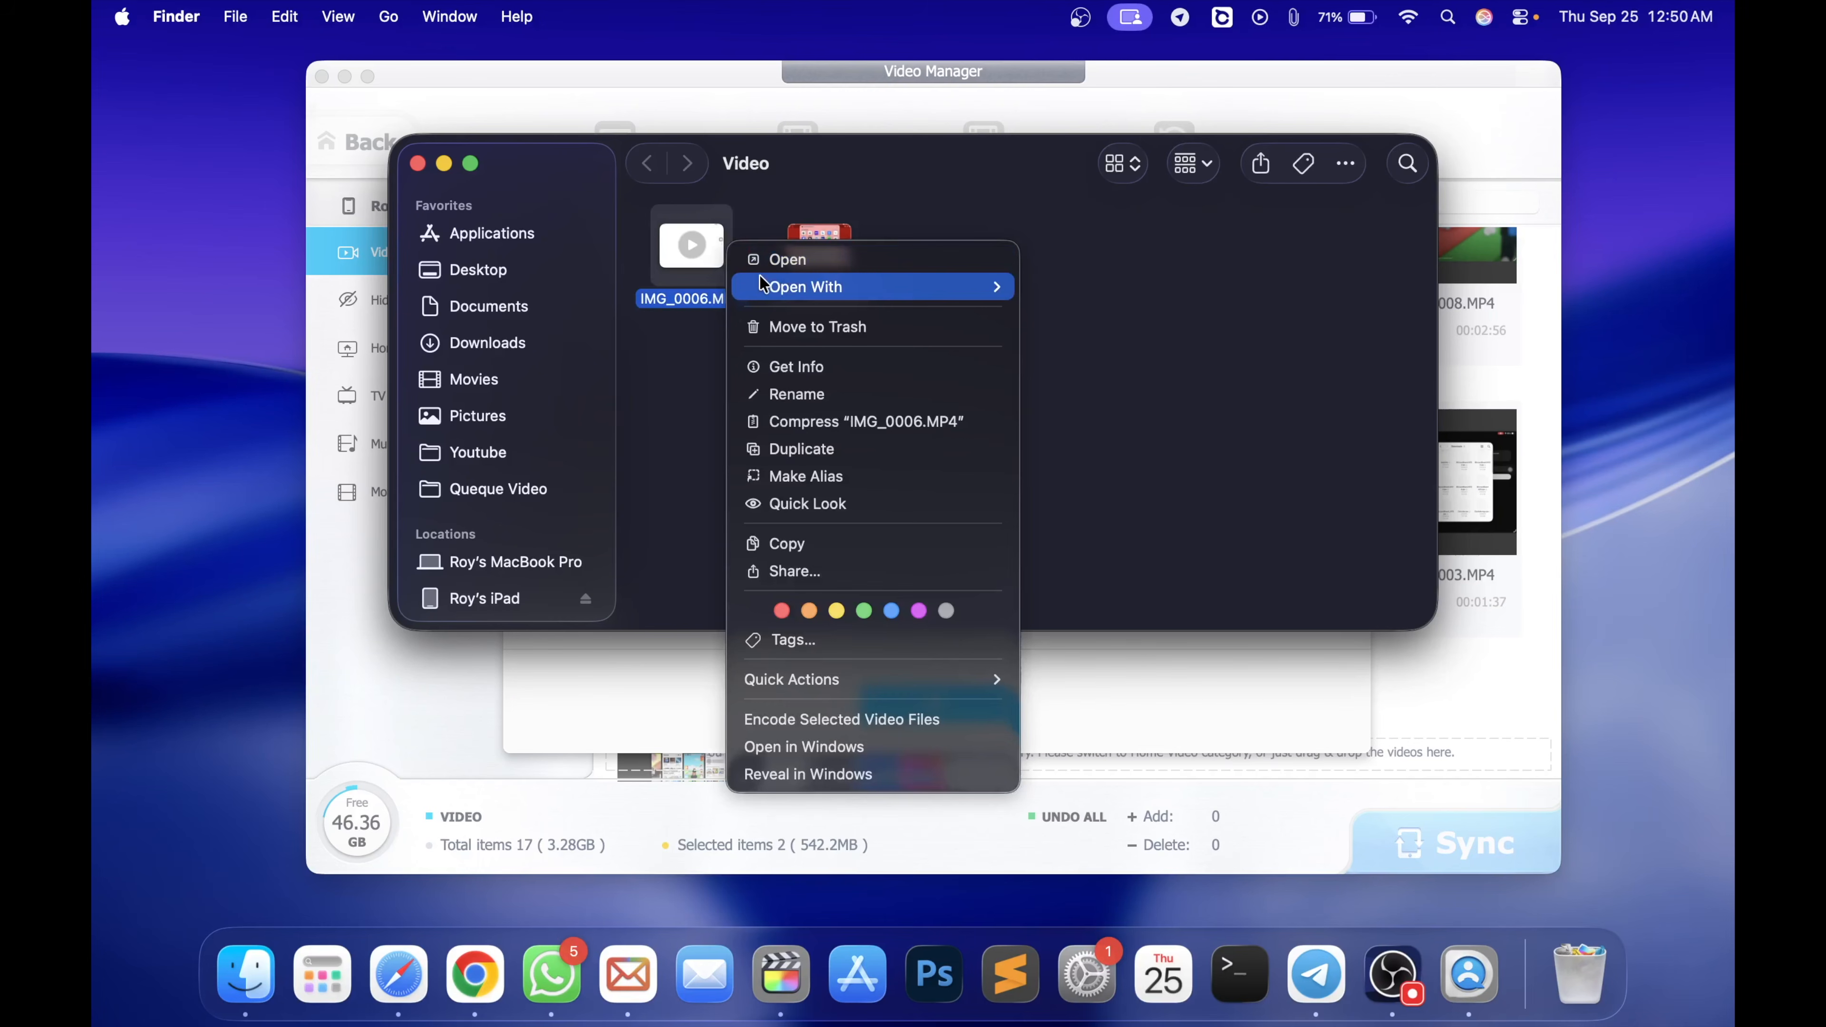
pyautogui.moveTo(792, 285)
pyautogui.click(1134, 292)
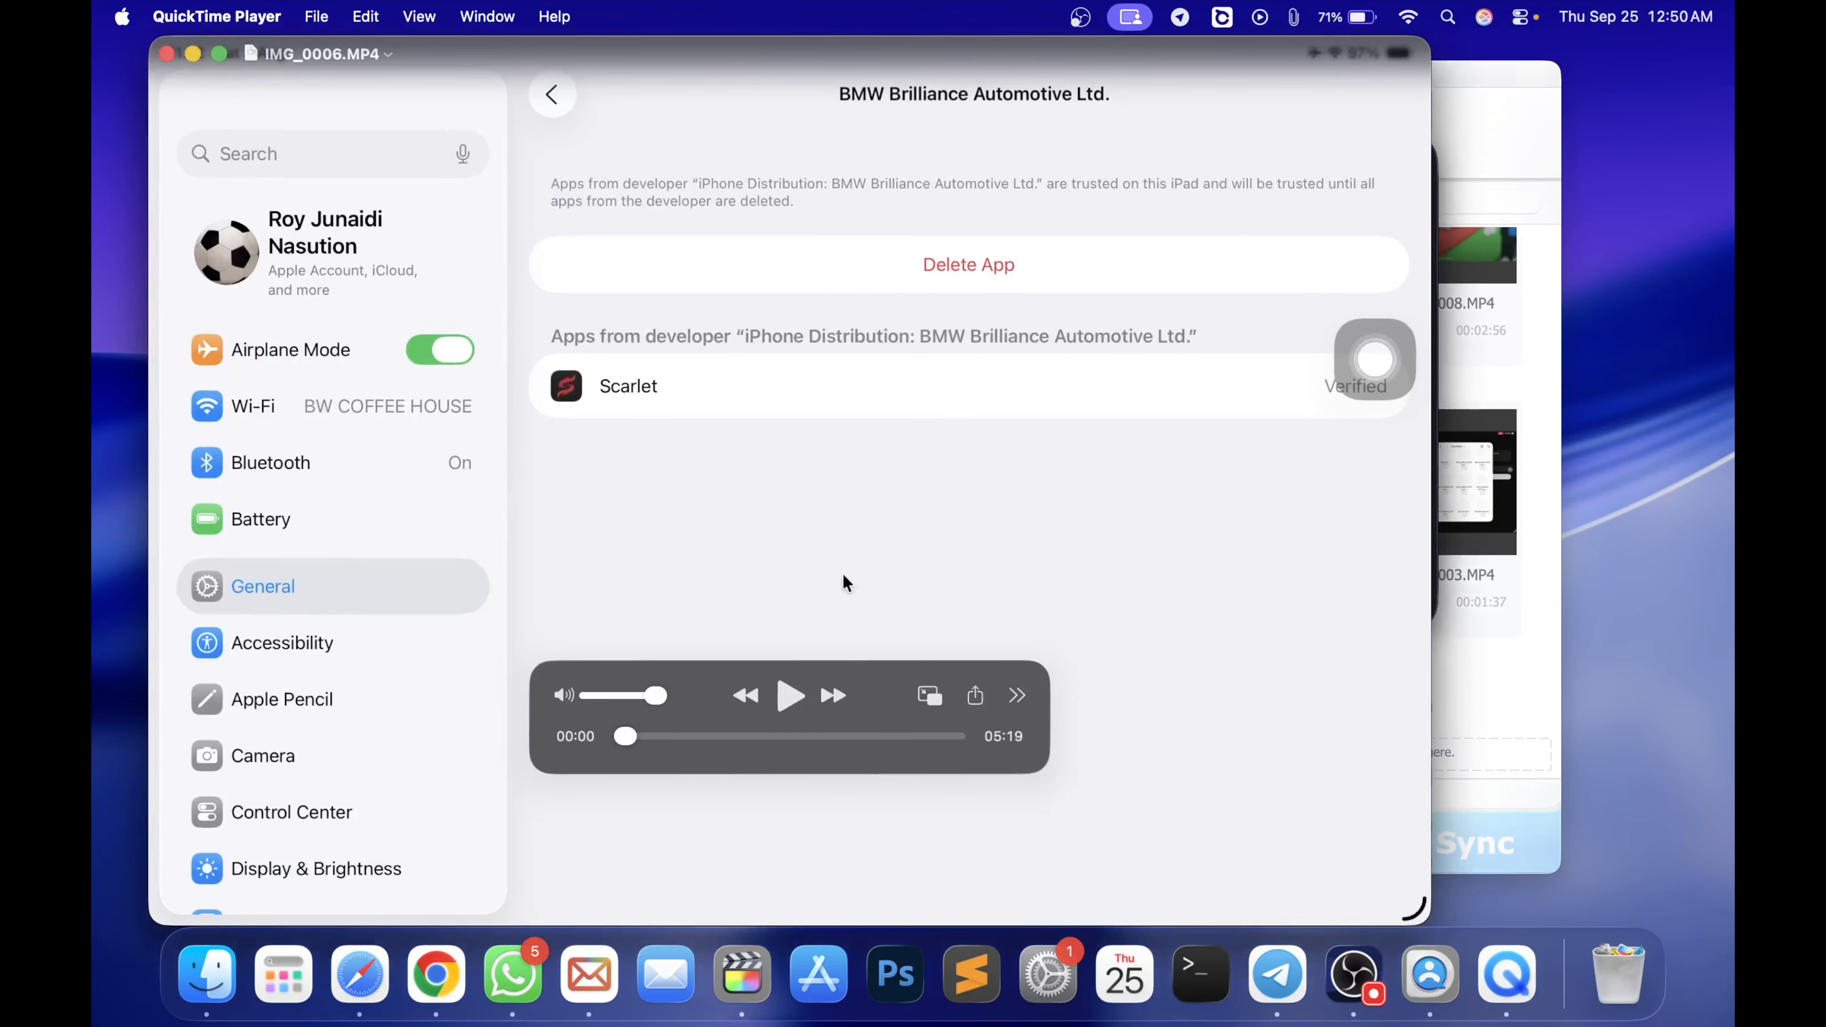
pyautogui.moveTo(733, 742); pyautogui.dragTo(849, 748)
pyautogui.click(164, 53)
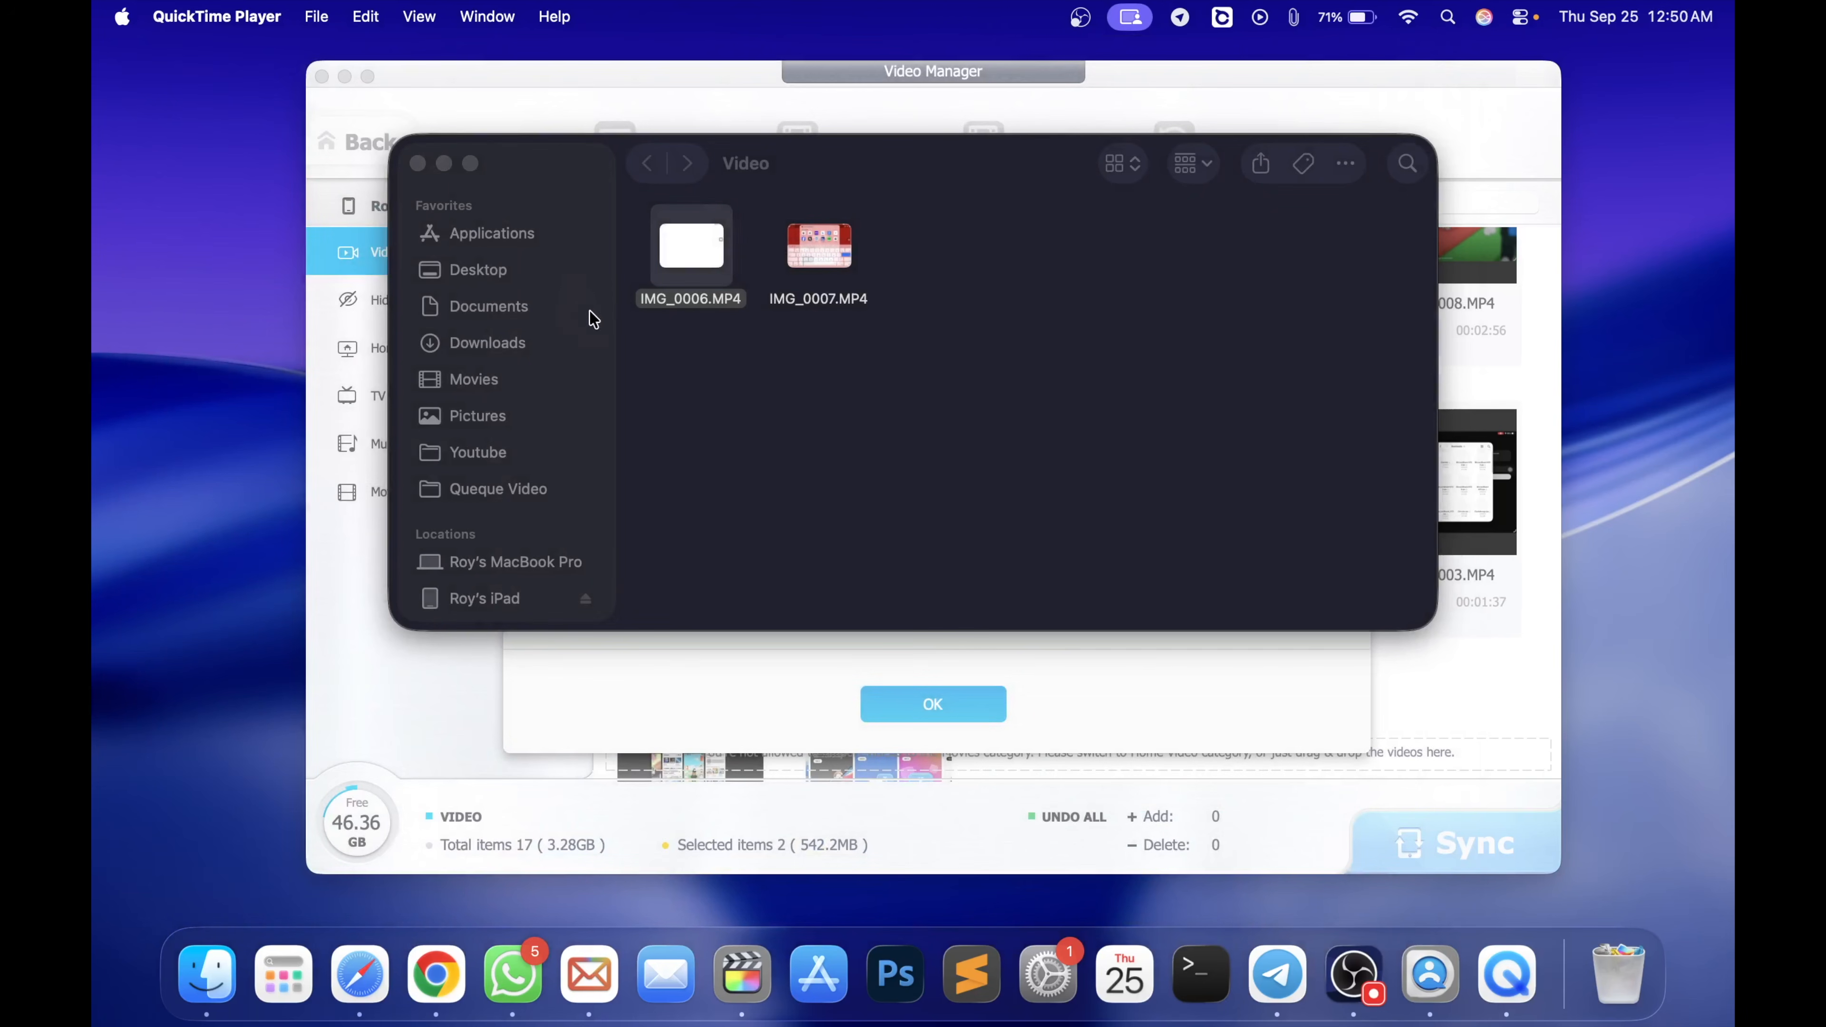
# Close the exported videos folder and Completed message, then leave Video Manager for the main screen
pyautogui.click(417, 163)
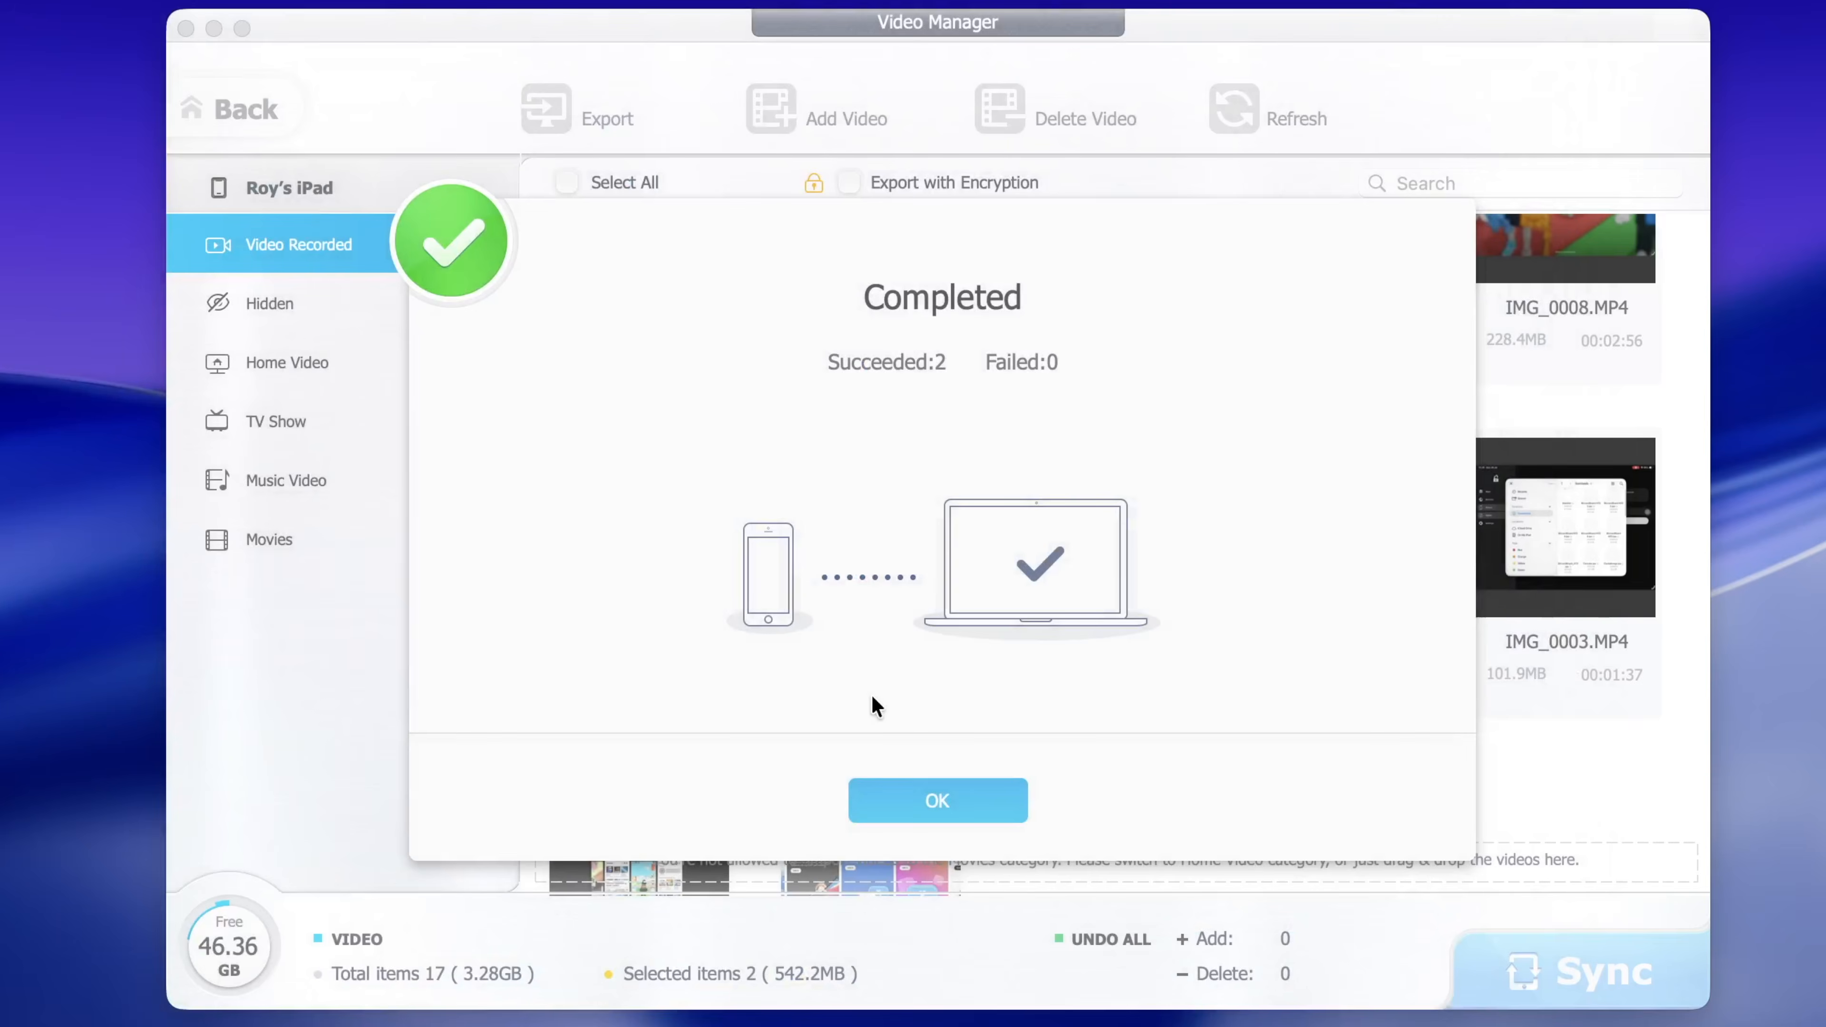
pyautogui.click(885, 794)
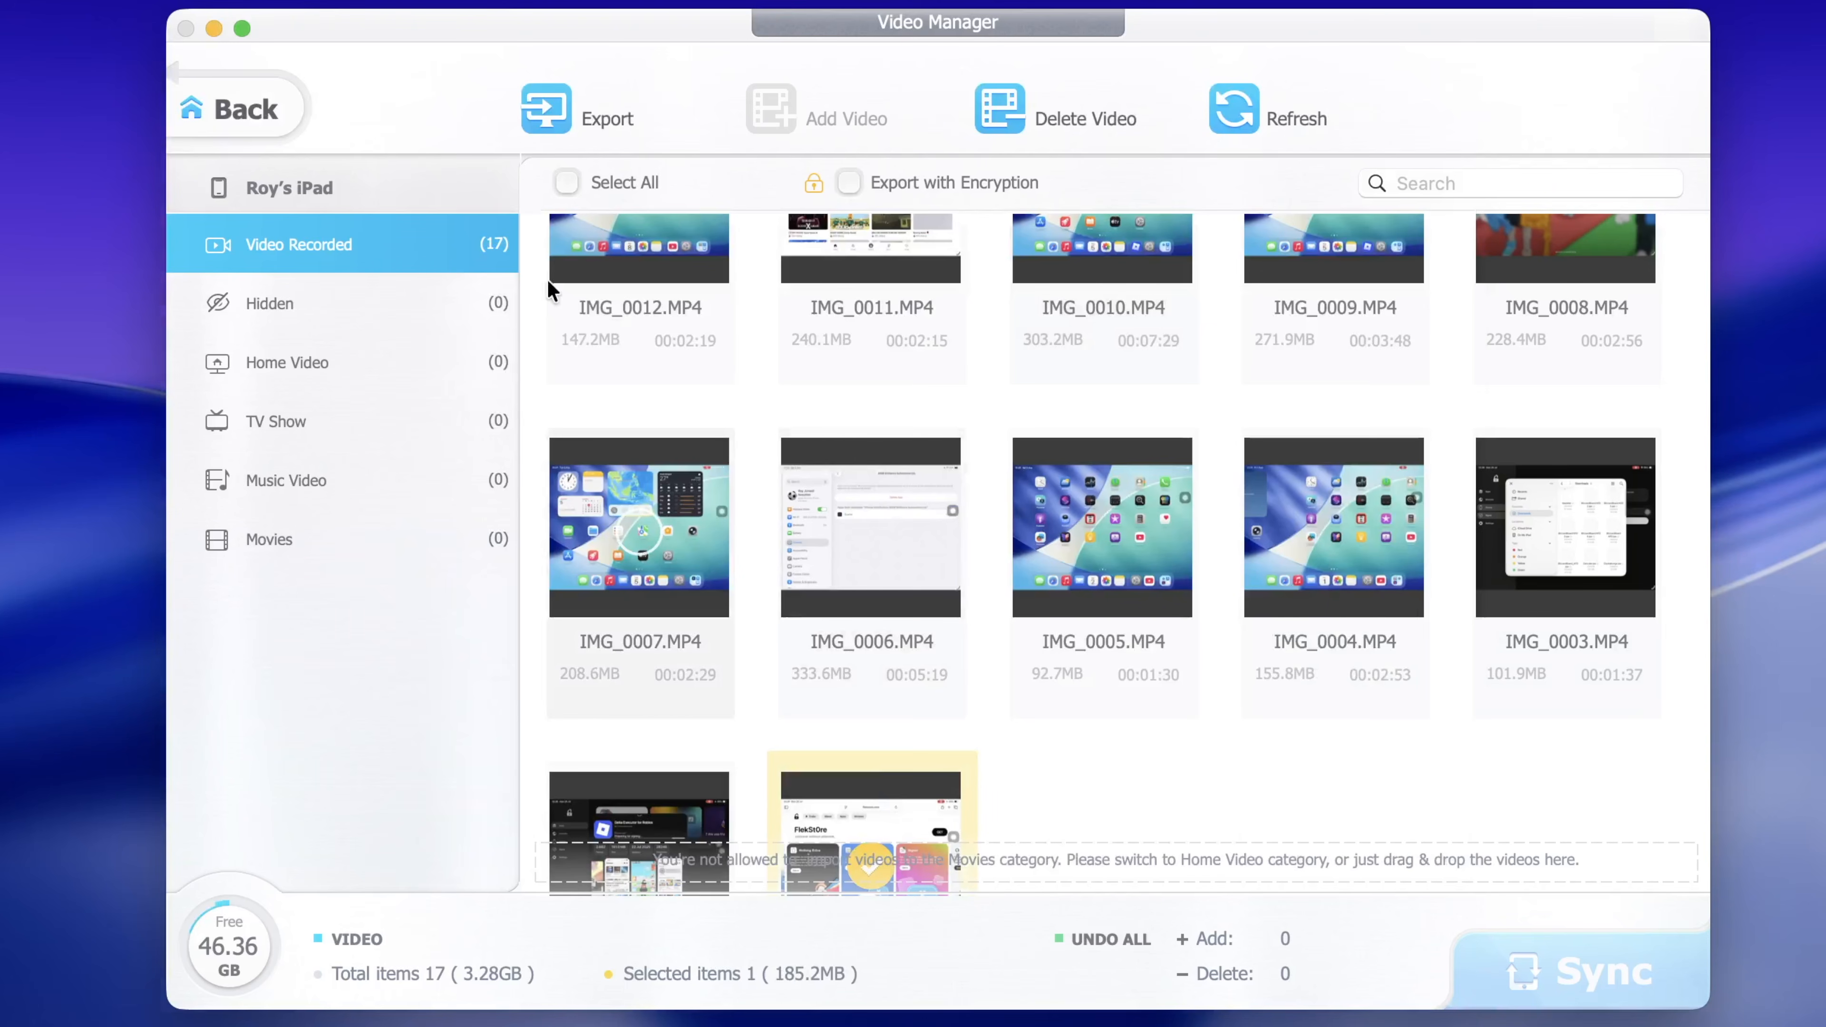
pyautogui.click(270, 115)
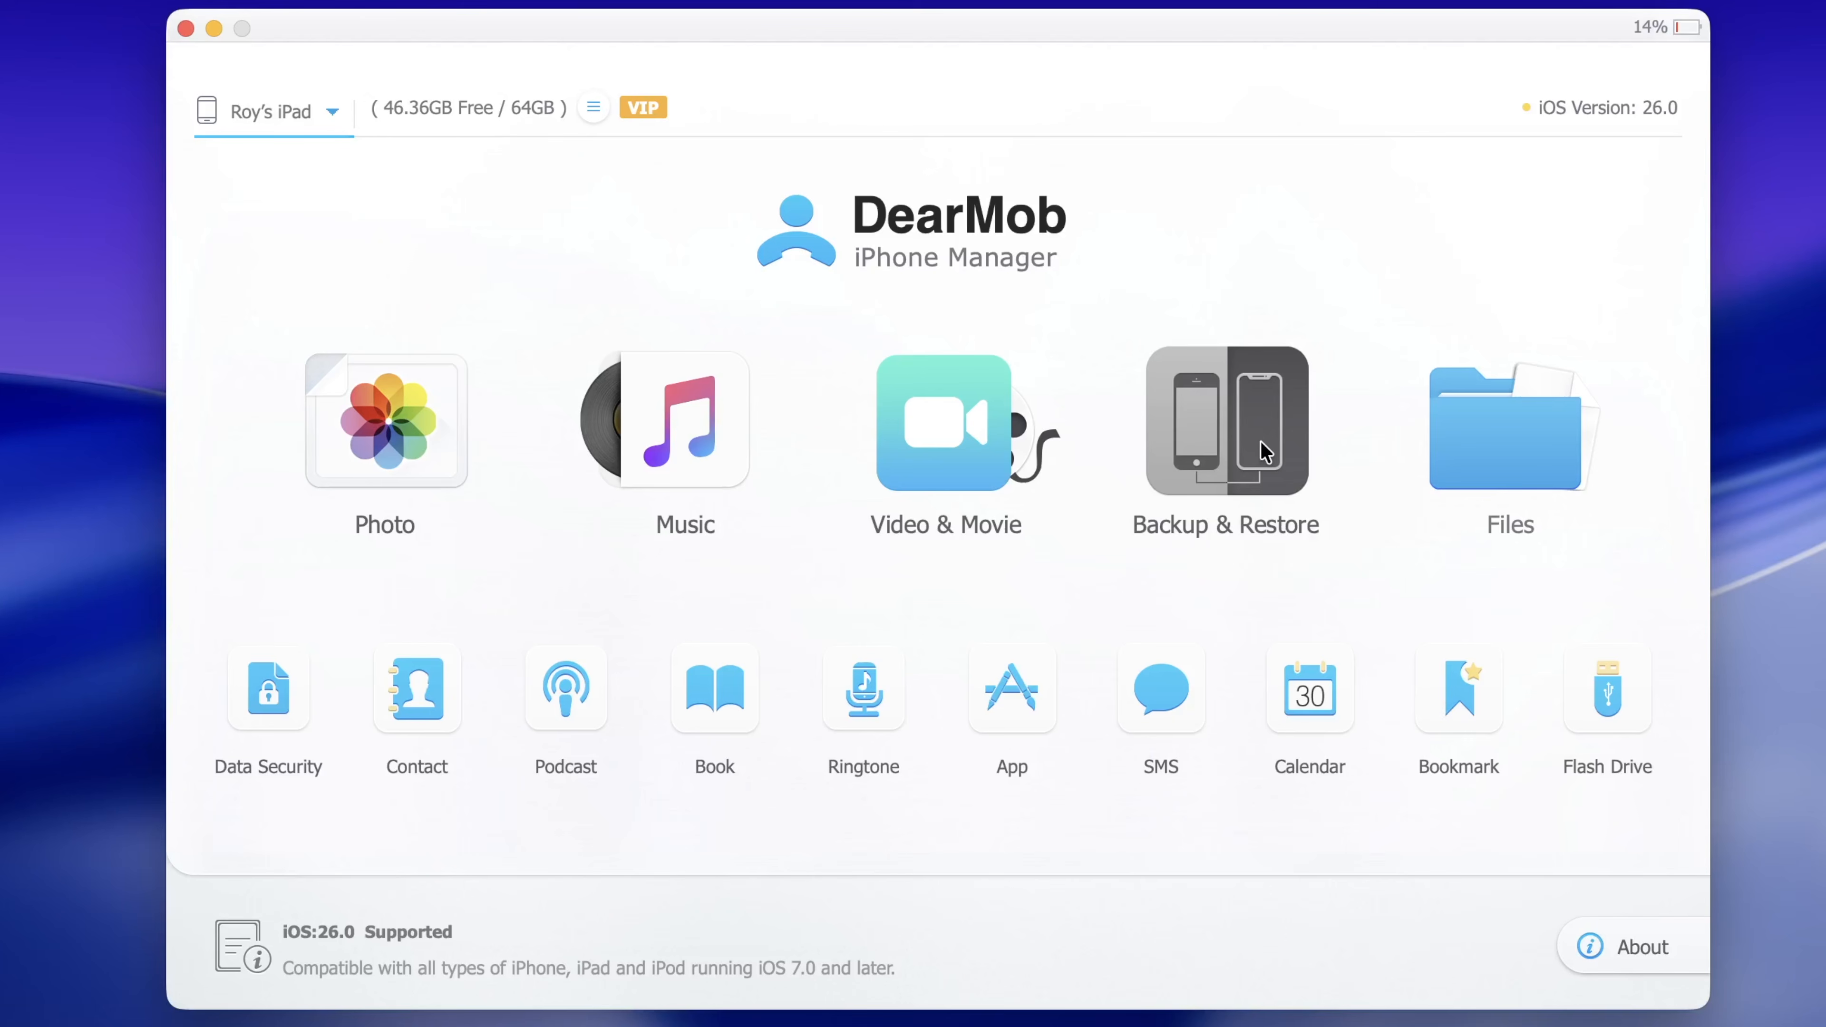
pyautogui.click(1261, 441)
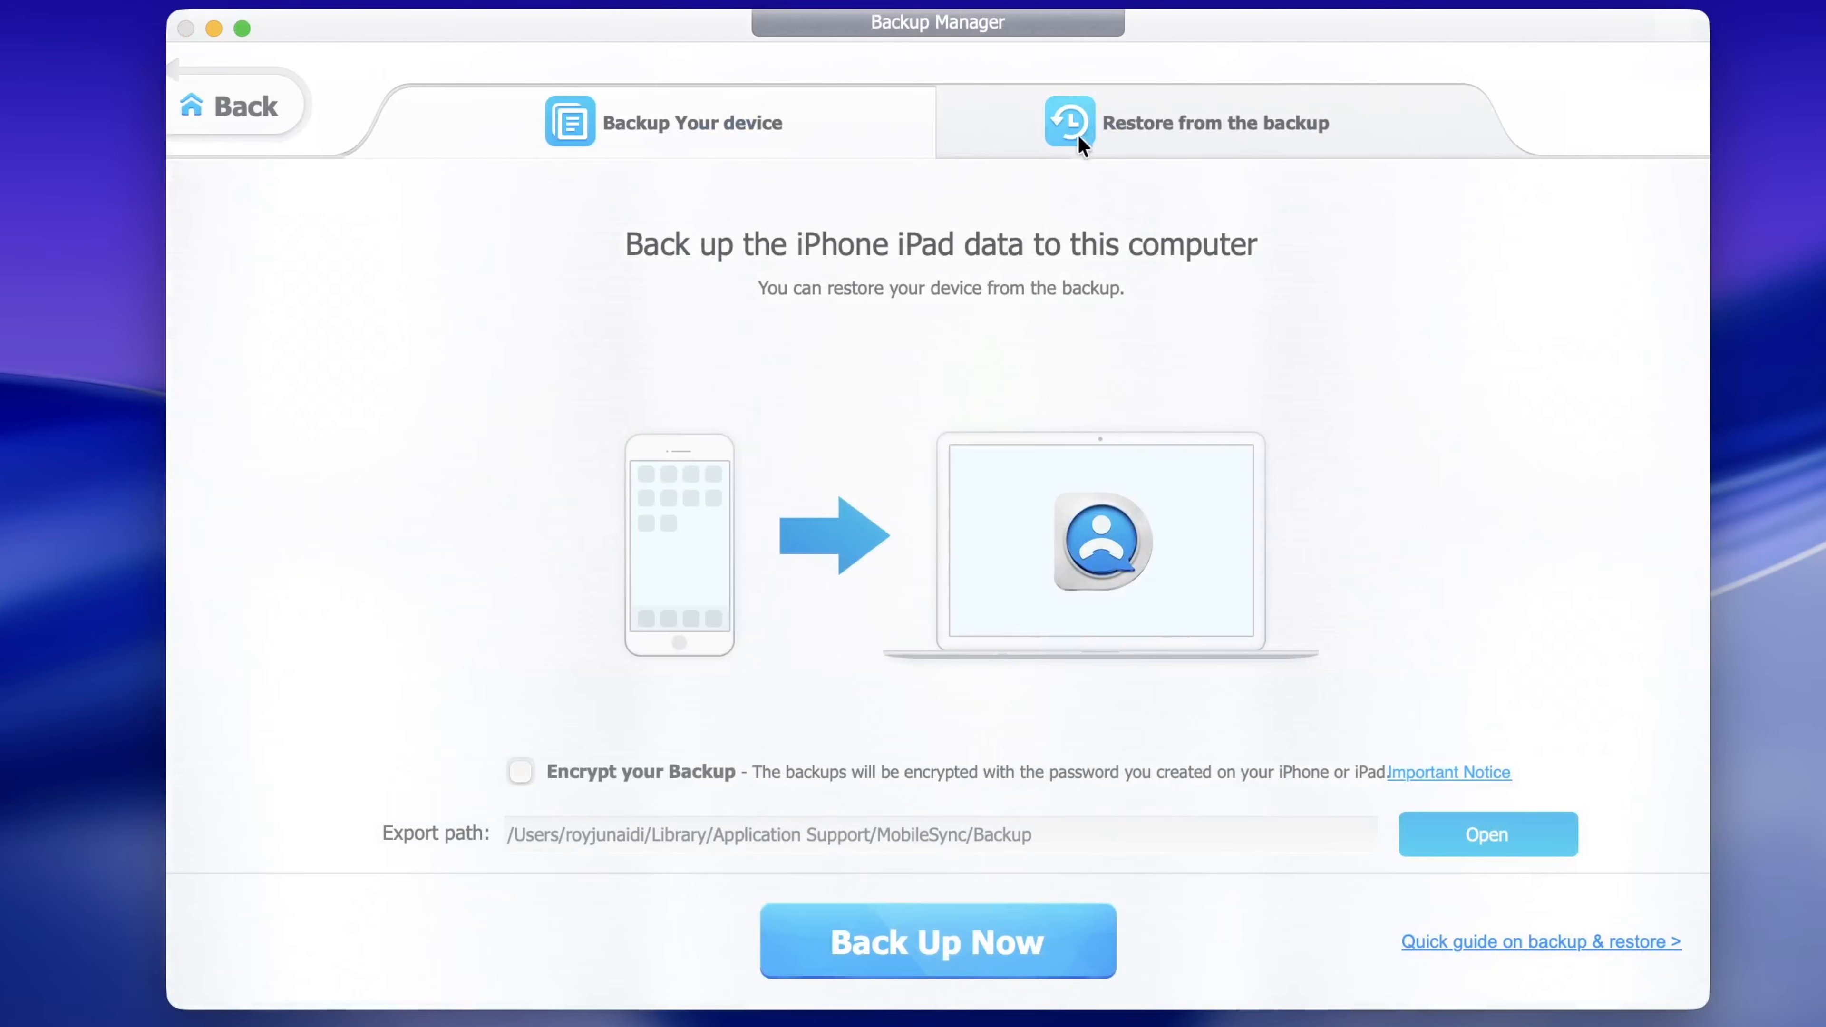
pyautogui.click(1056, 141)
pyautogui.click(694, 121)
pyautogui.click(245, 105)
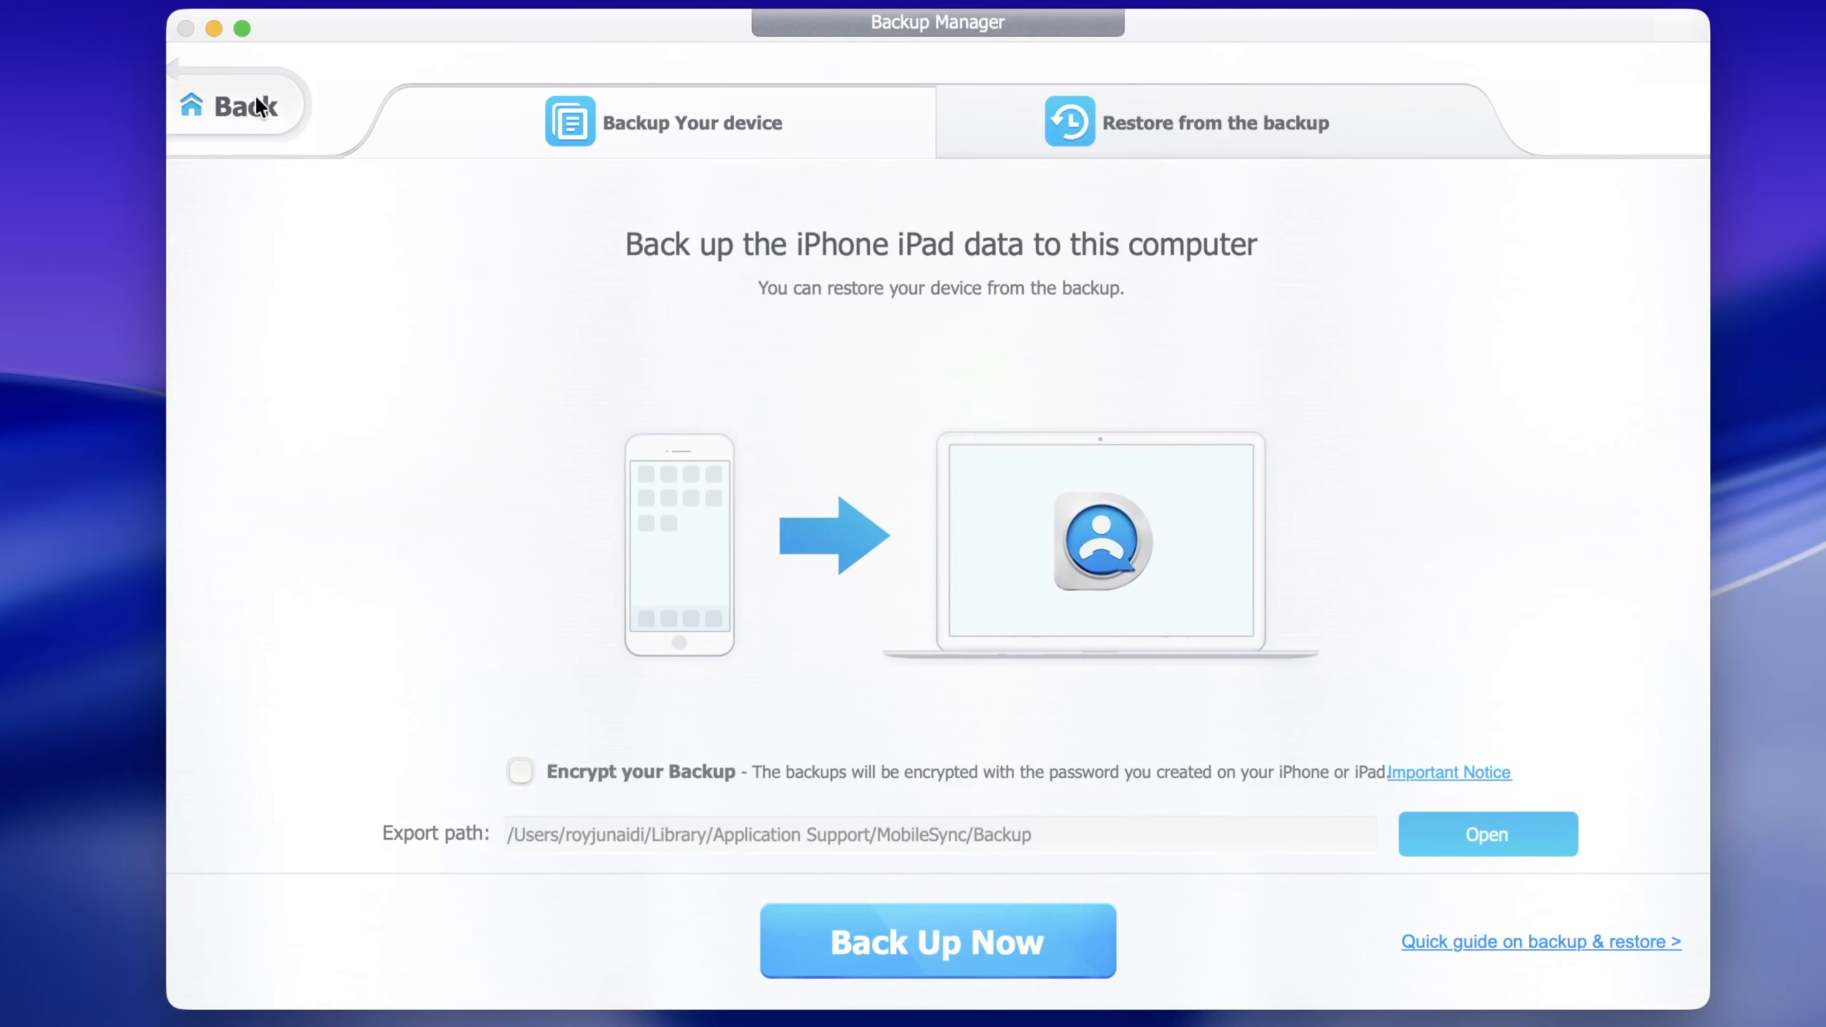
pyautogui.click(1490, 474)
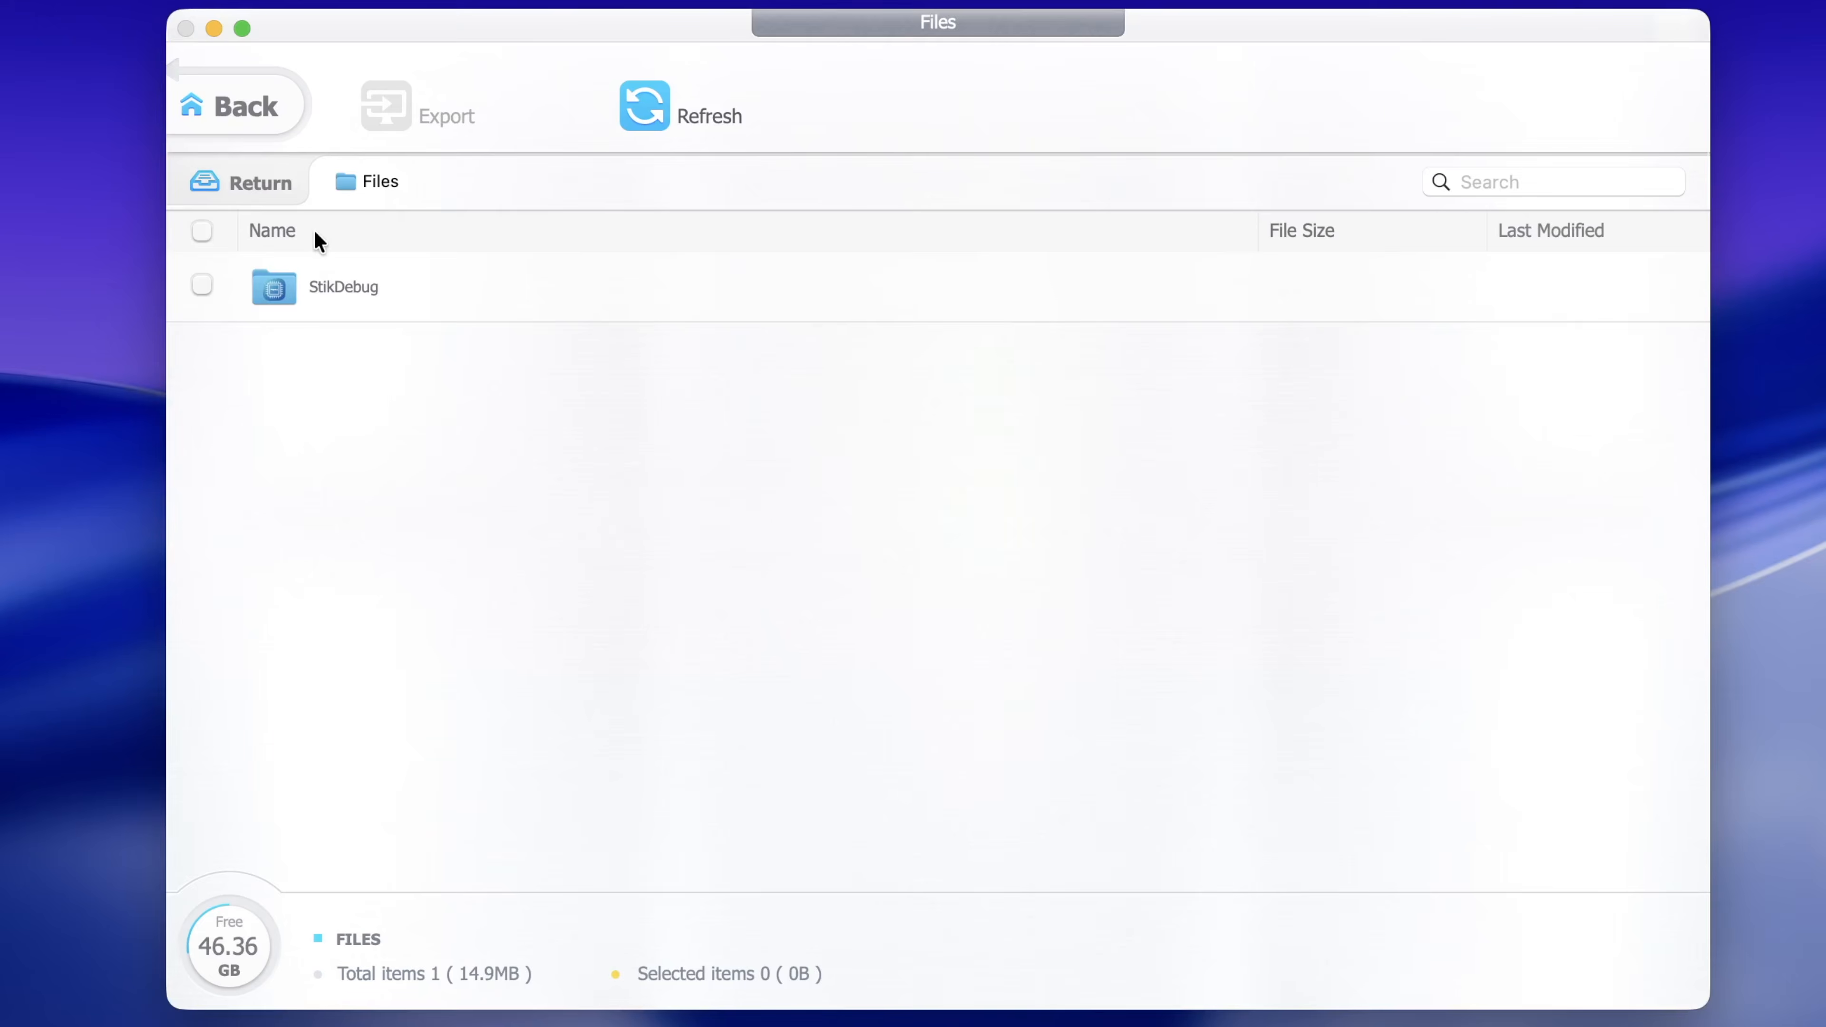
pyautogui.click(330, 277)
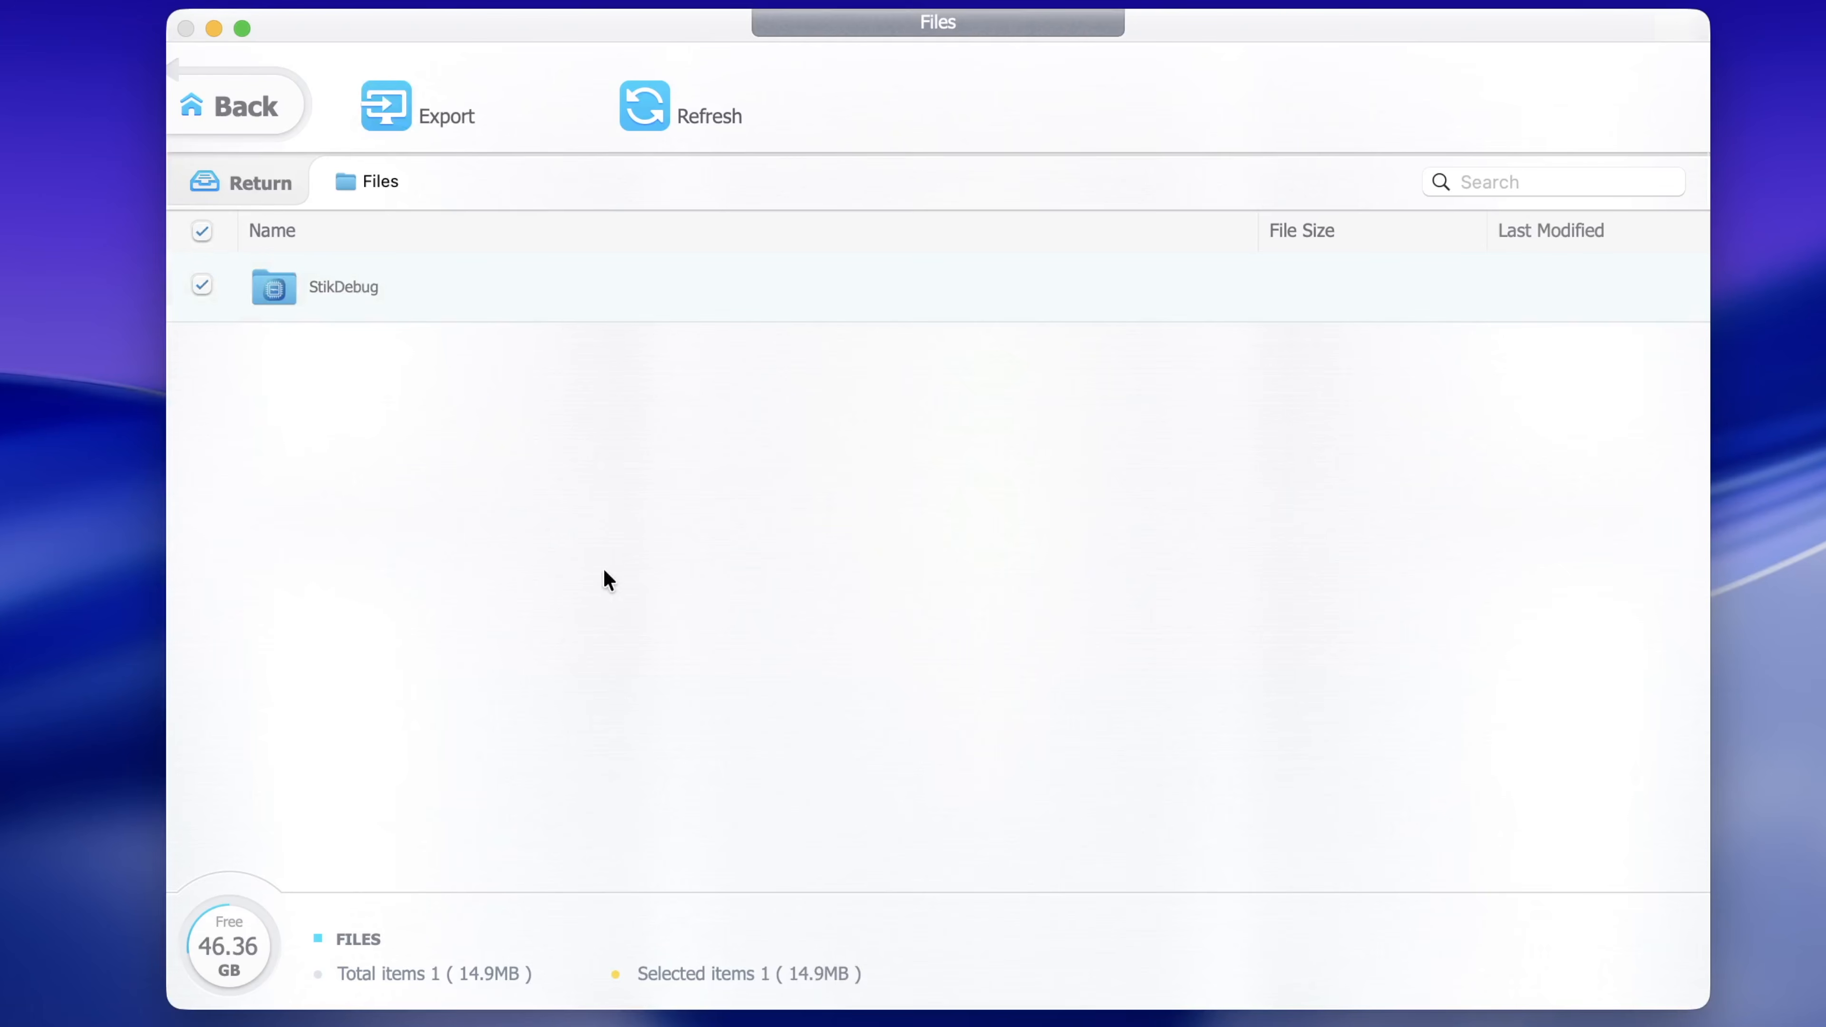
pyautogui.click(244, 107)
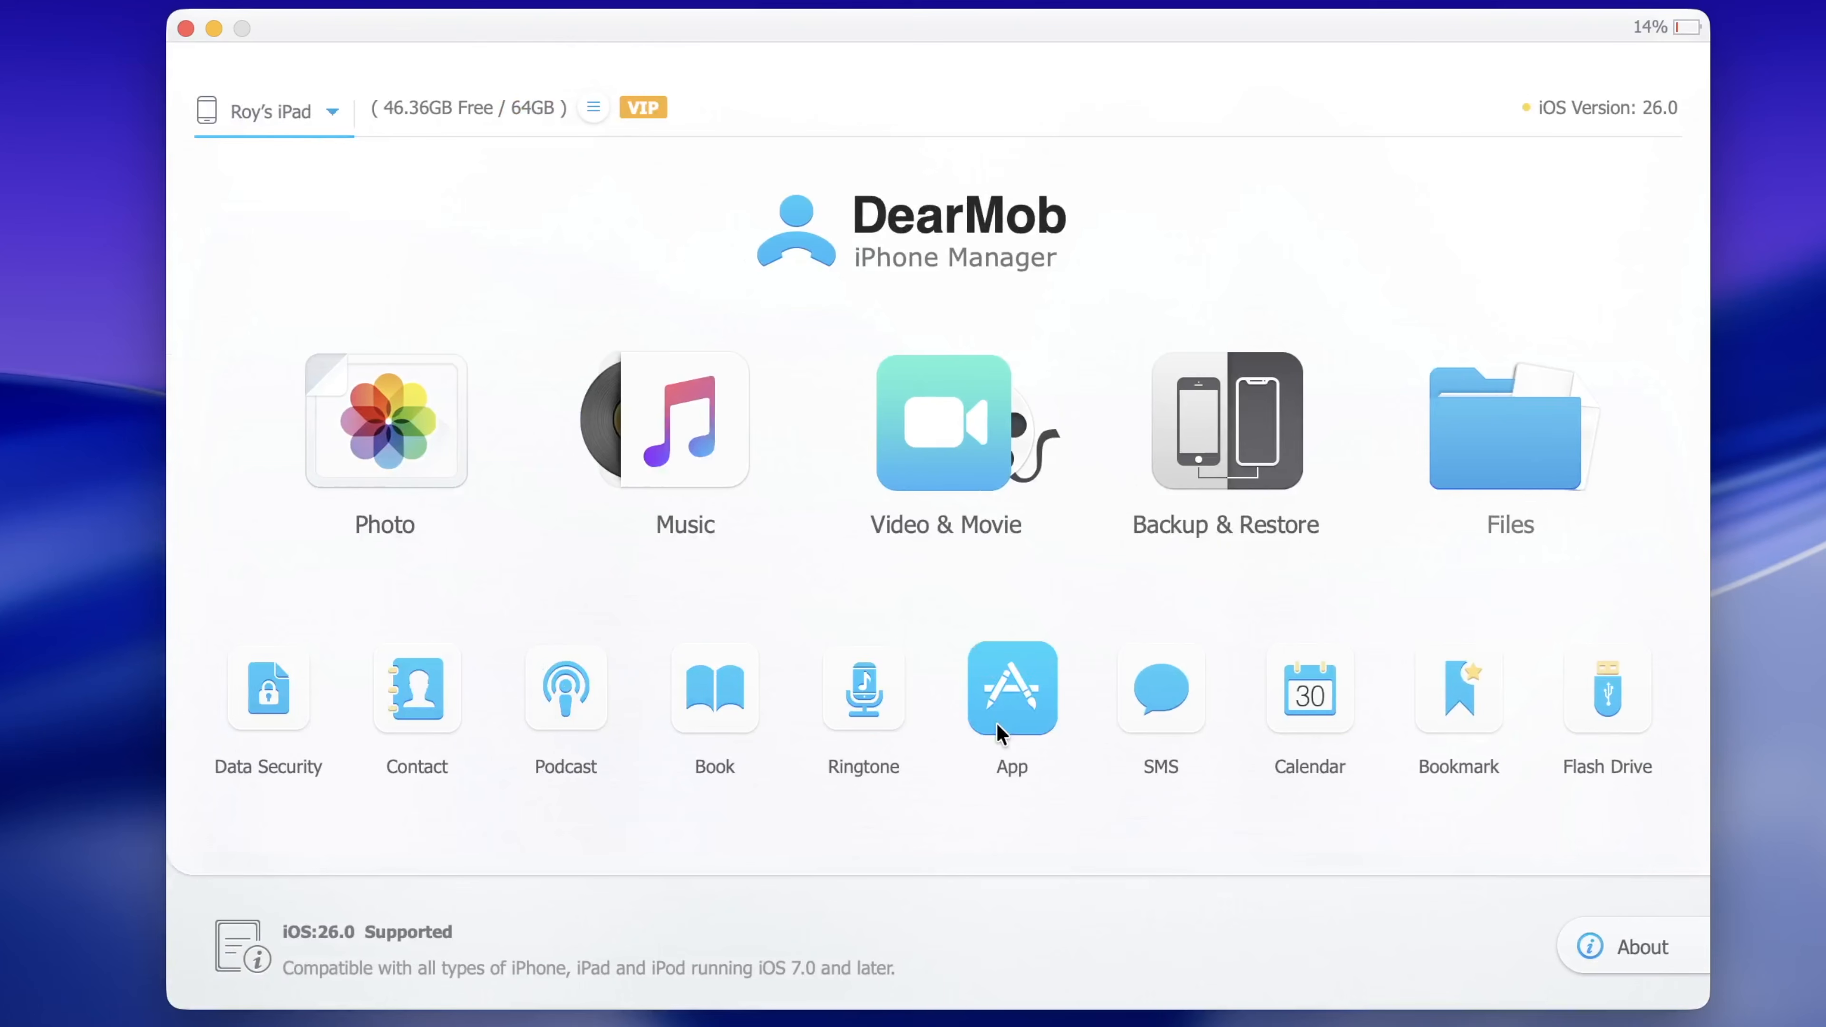
pyautogui.click(1021, 727)
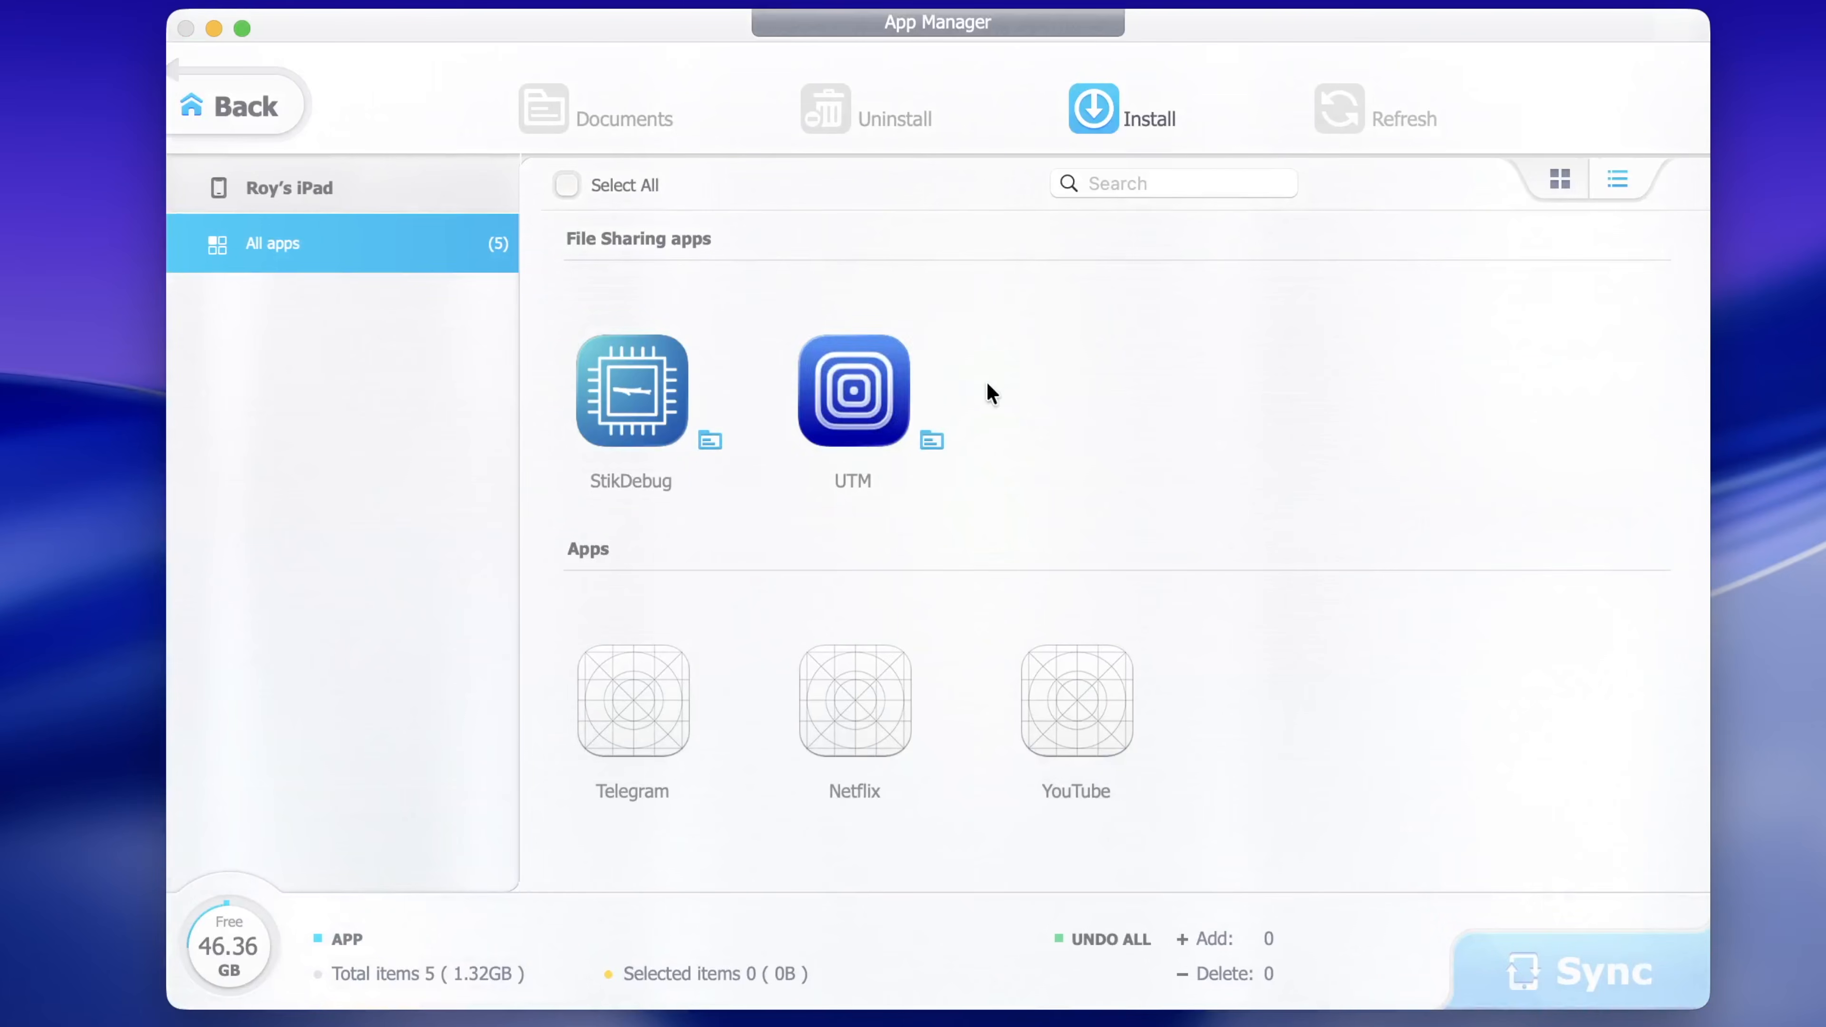
pyautogui.click(865, 692)
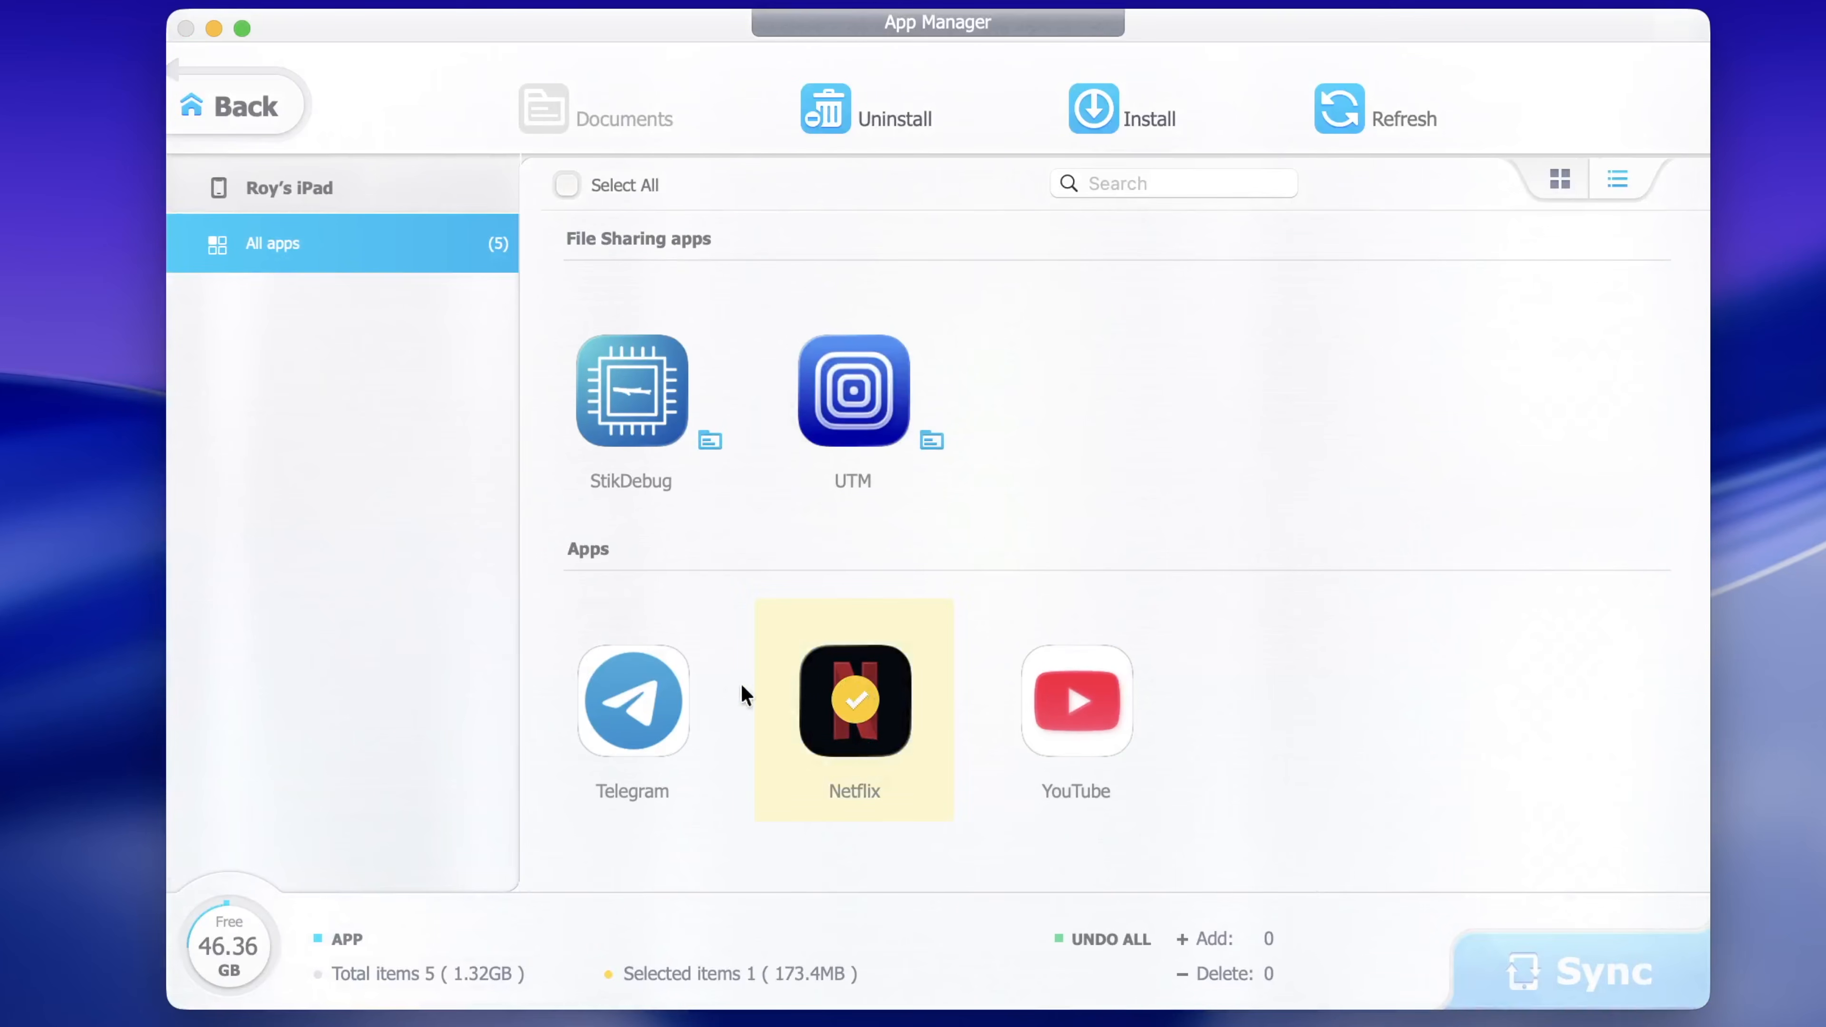
pyautogui.click(632, 699)
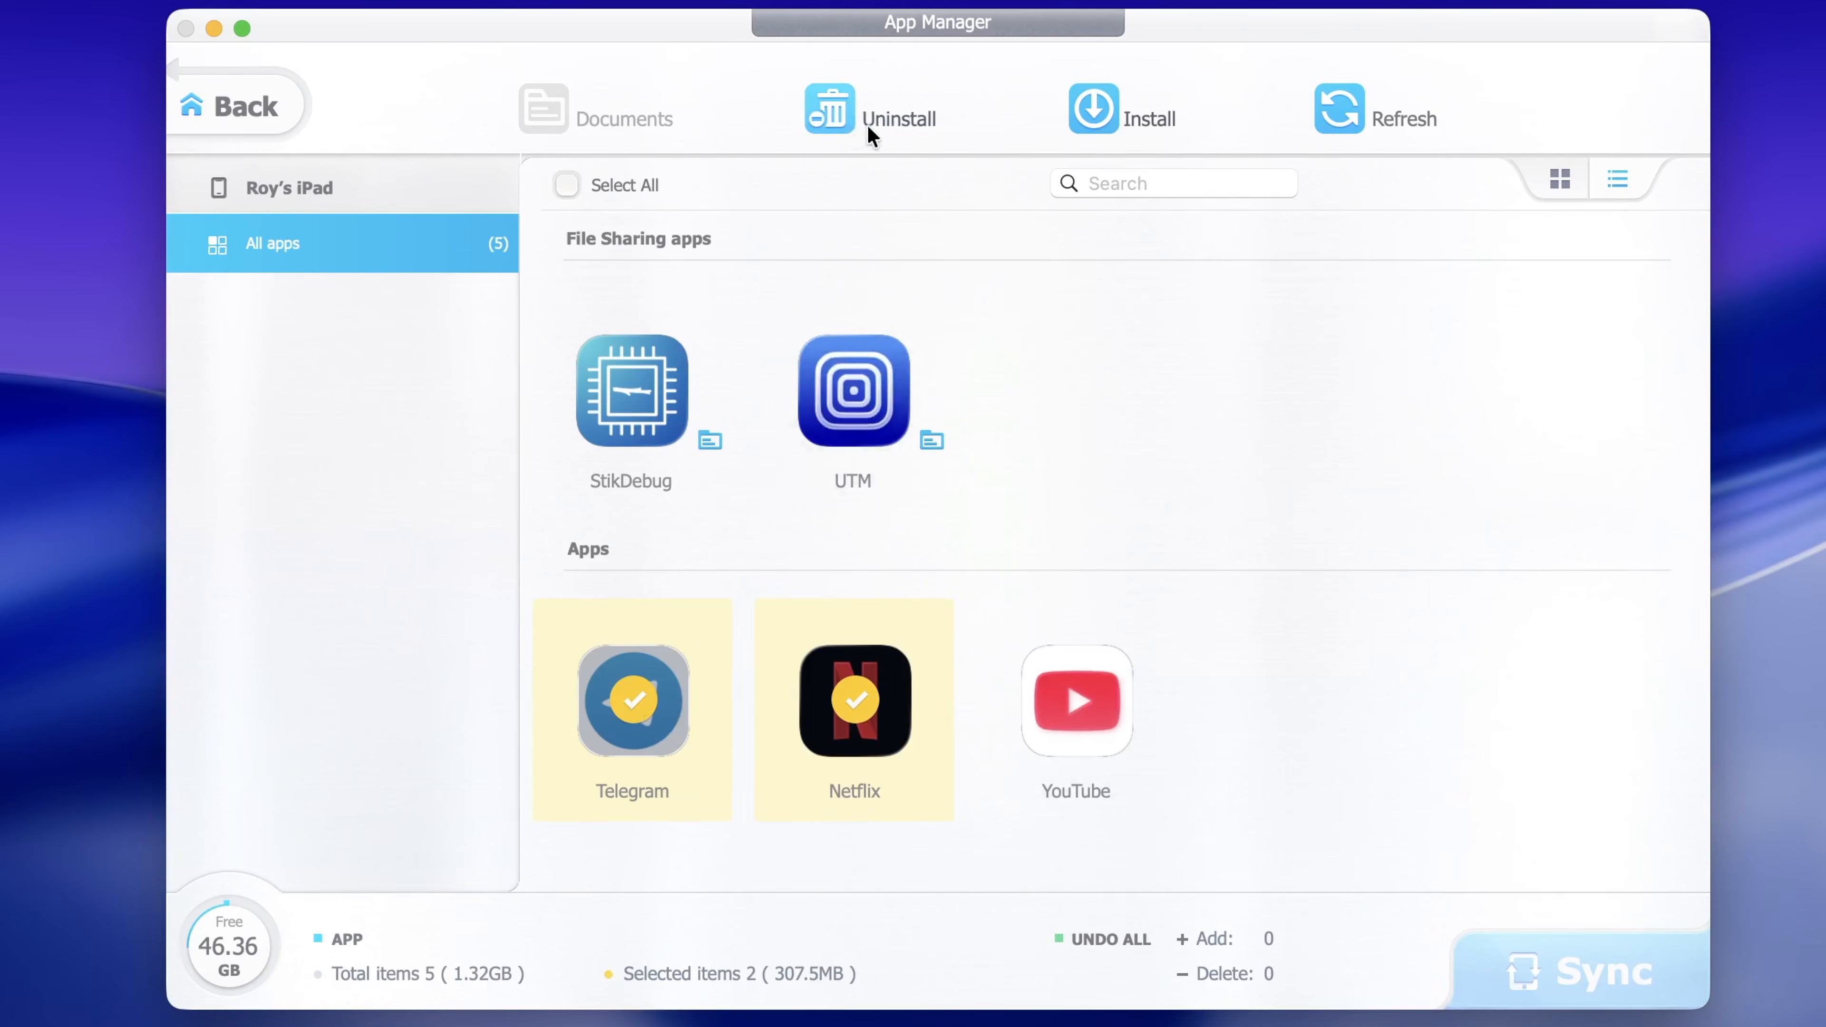
pyautogui.click(252, 108)
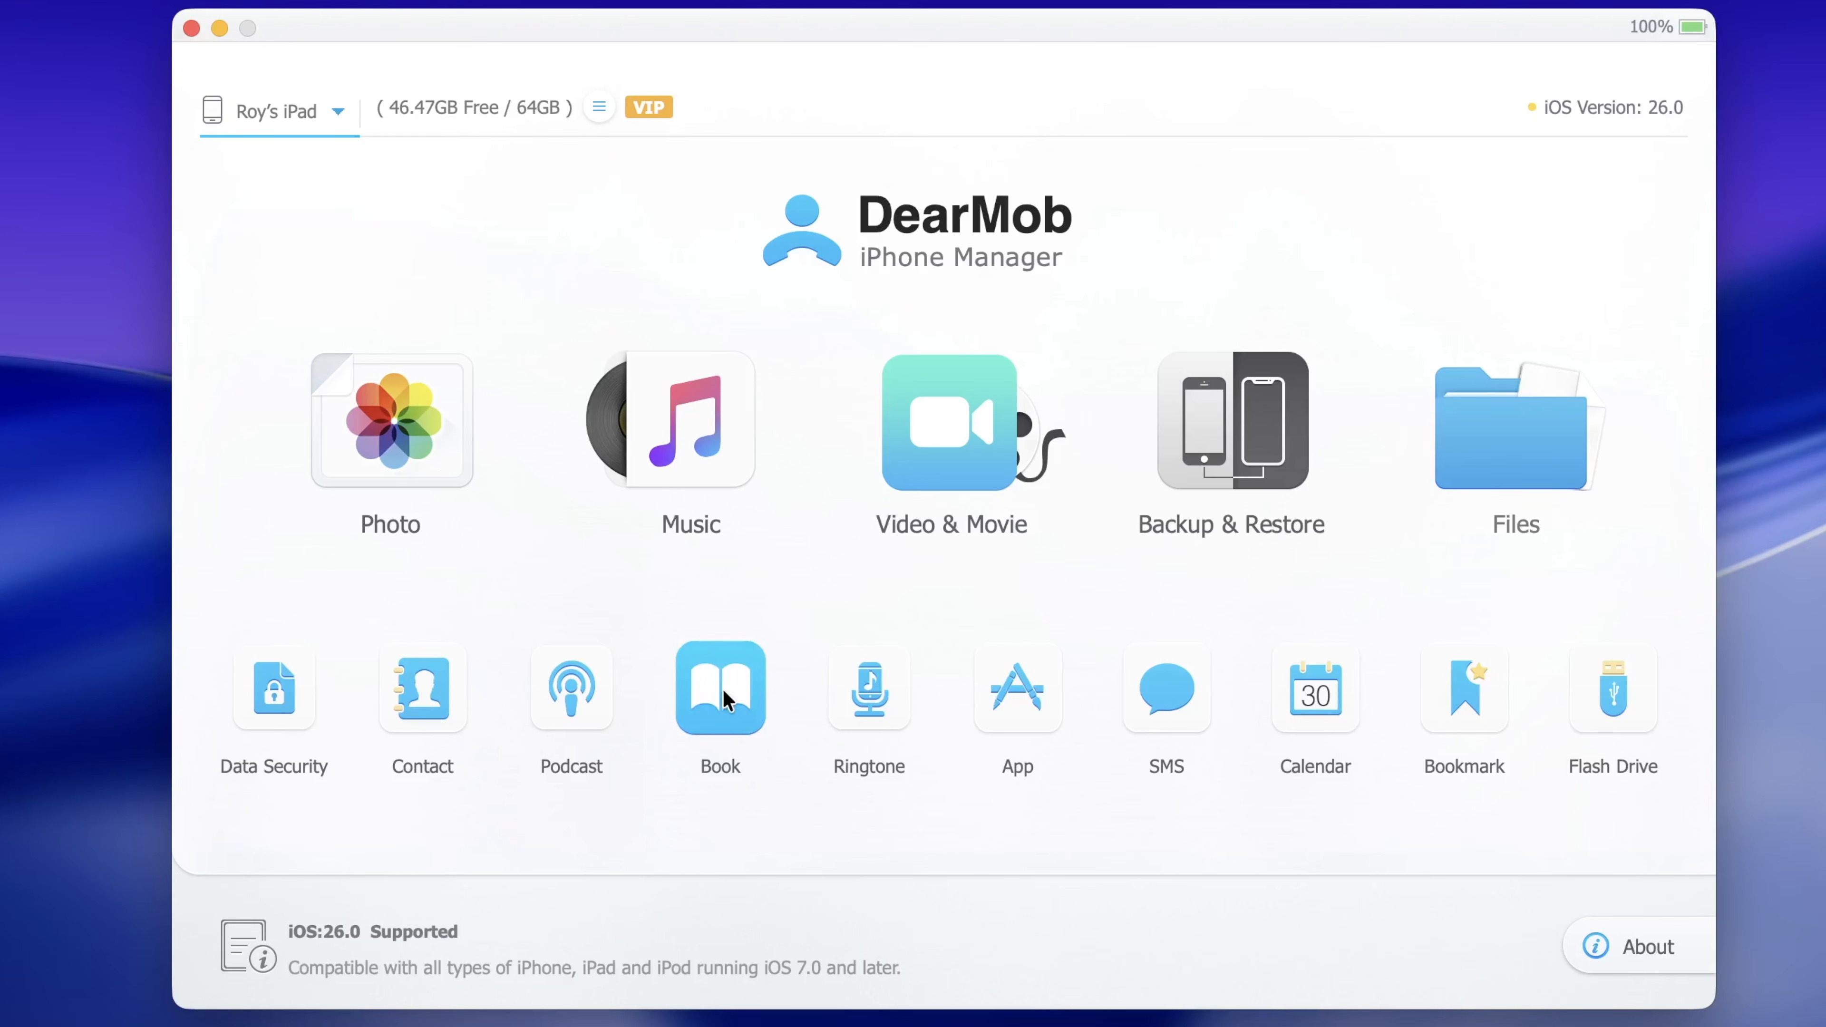
# Open Book Manager and view the Books (EPUB), PDFs and Audio books categories
pyautogui.click(696, 687)
pyautogui.click(392, 318)
pyautogui.click(369, 356)
pyautogui.click(358, 412)
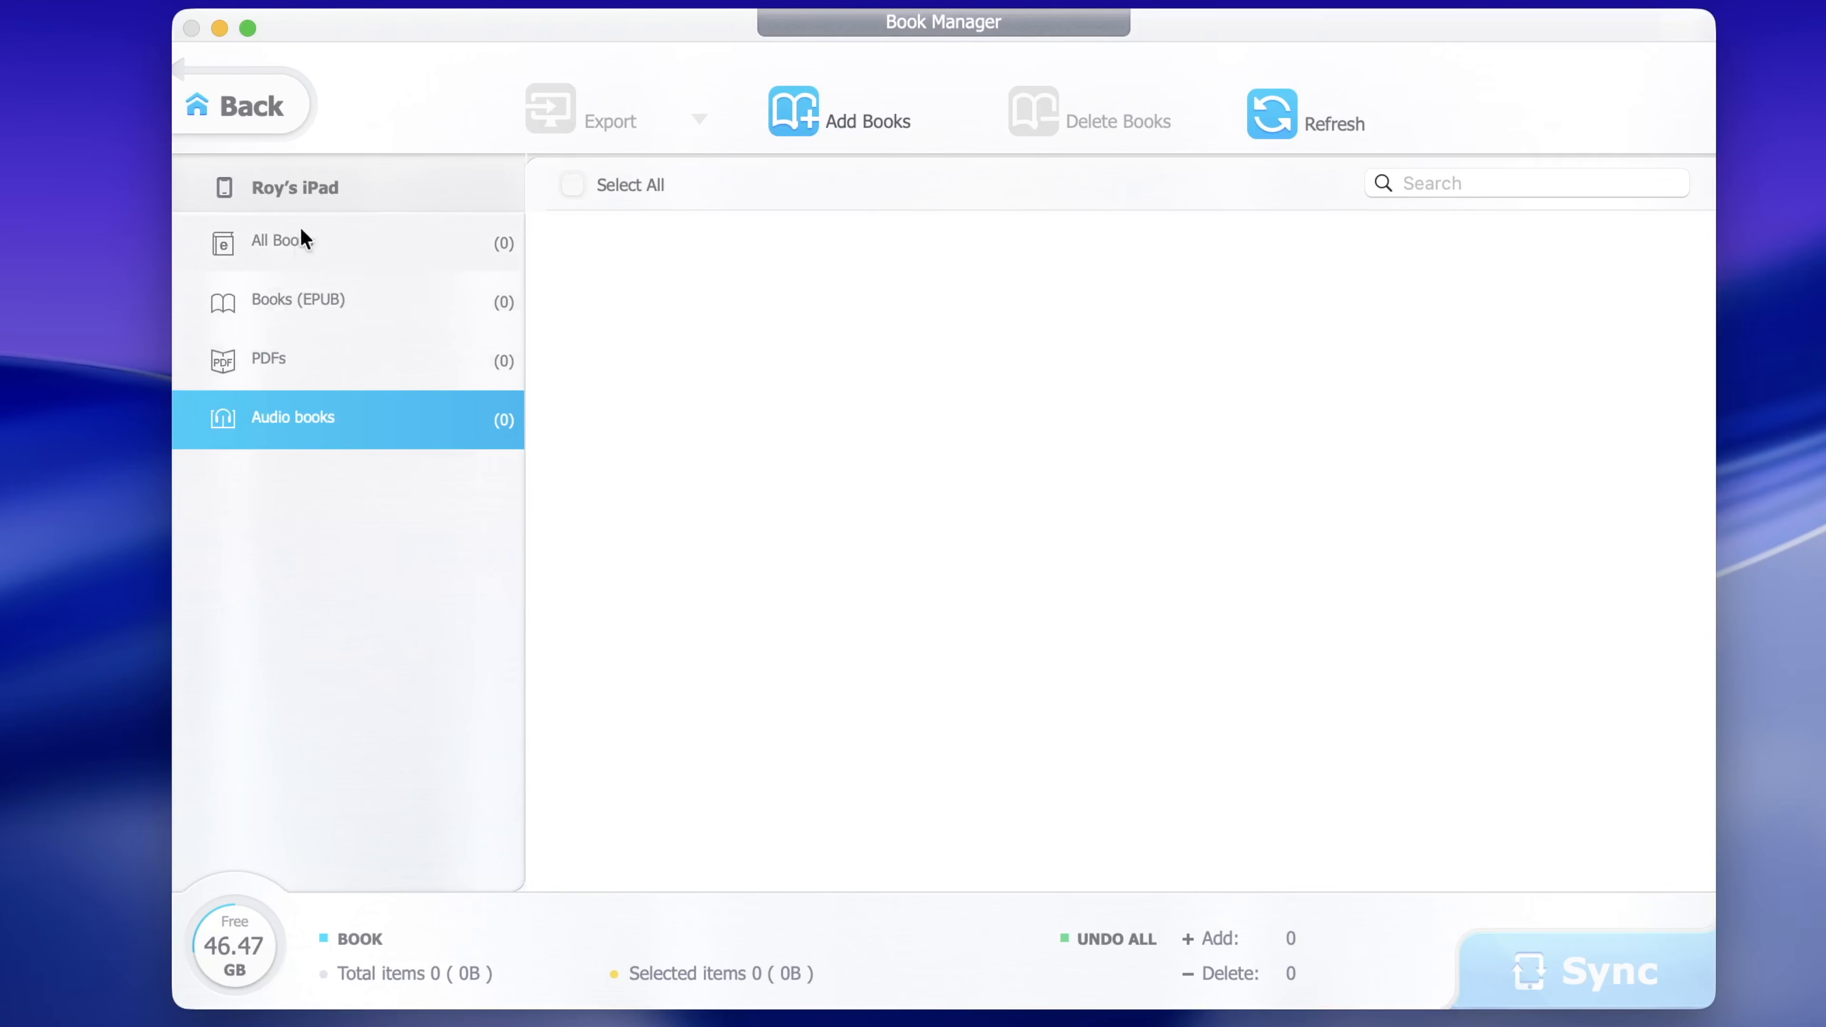
# Cancel adding audio books without choosing files and return to the home screen
pyautogui.click(867, 121)
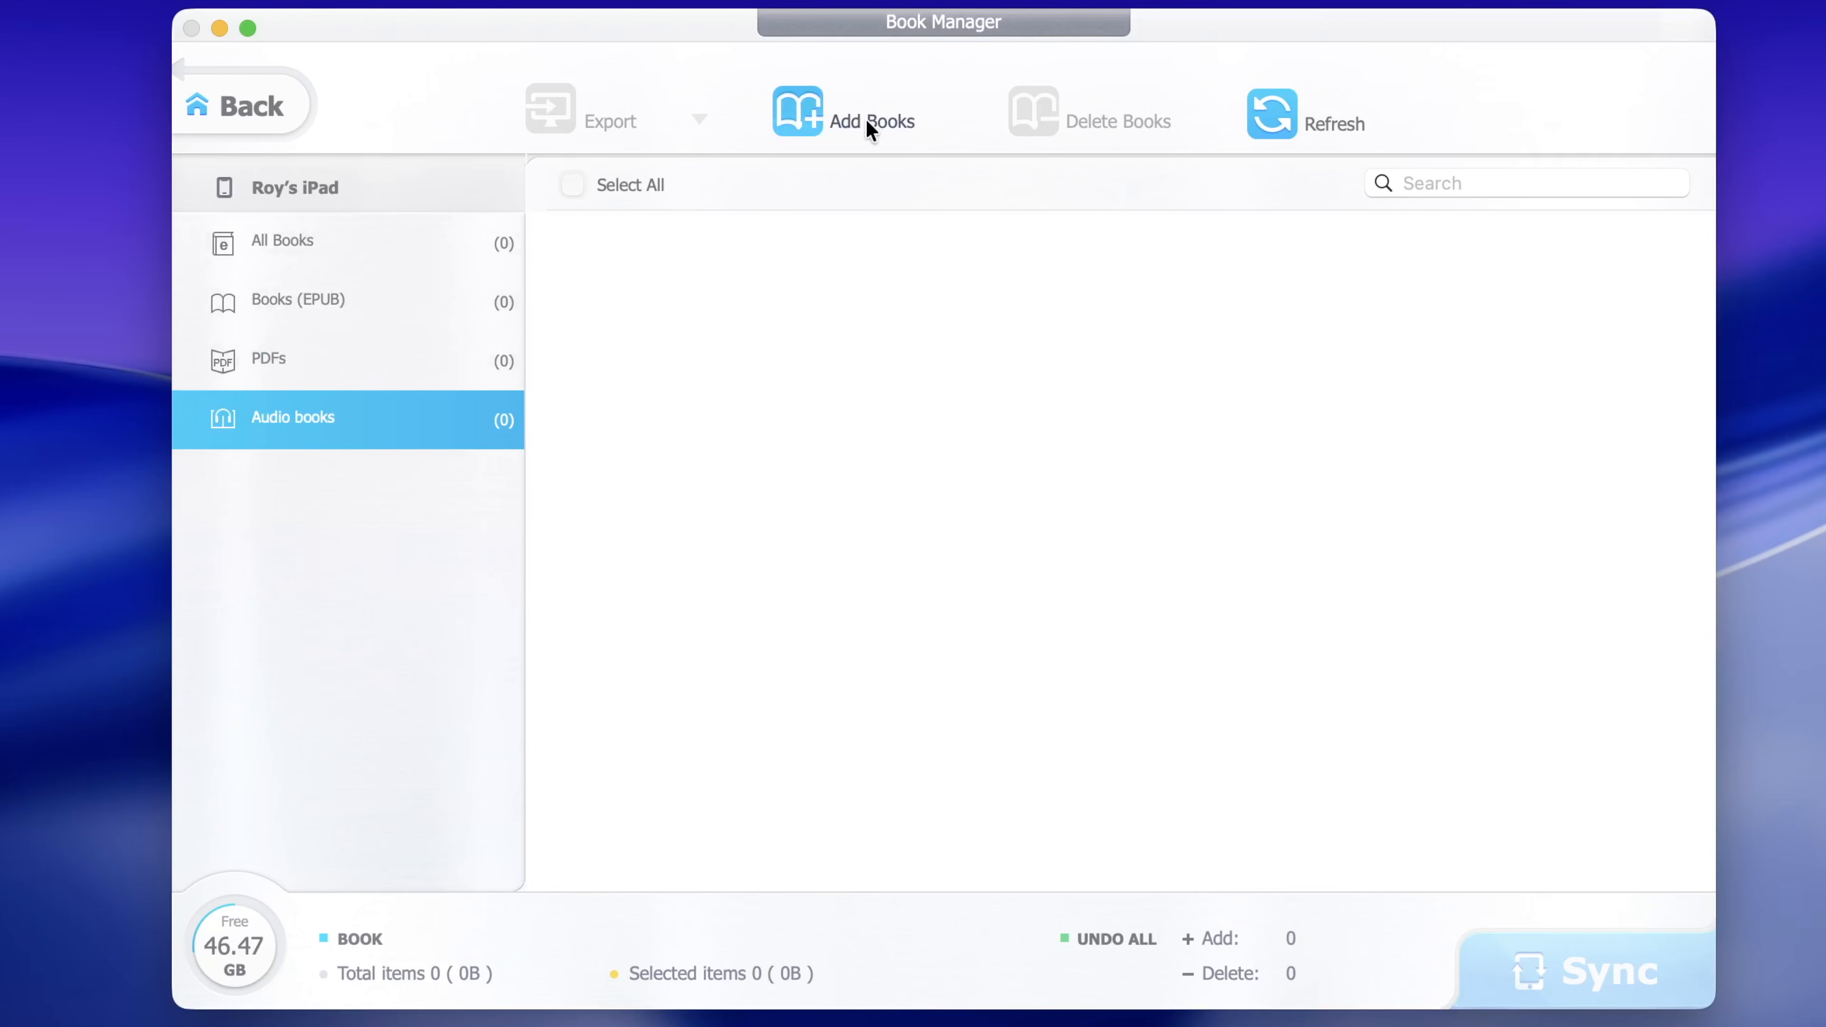
pyautogui.click(867, 121)
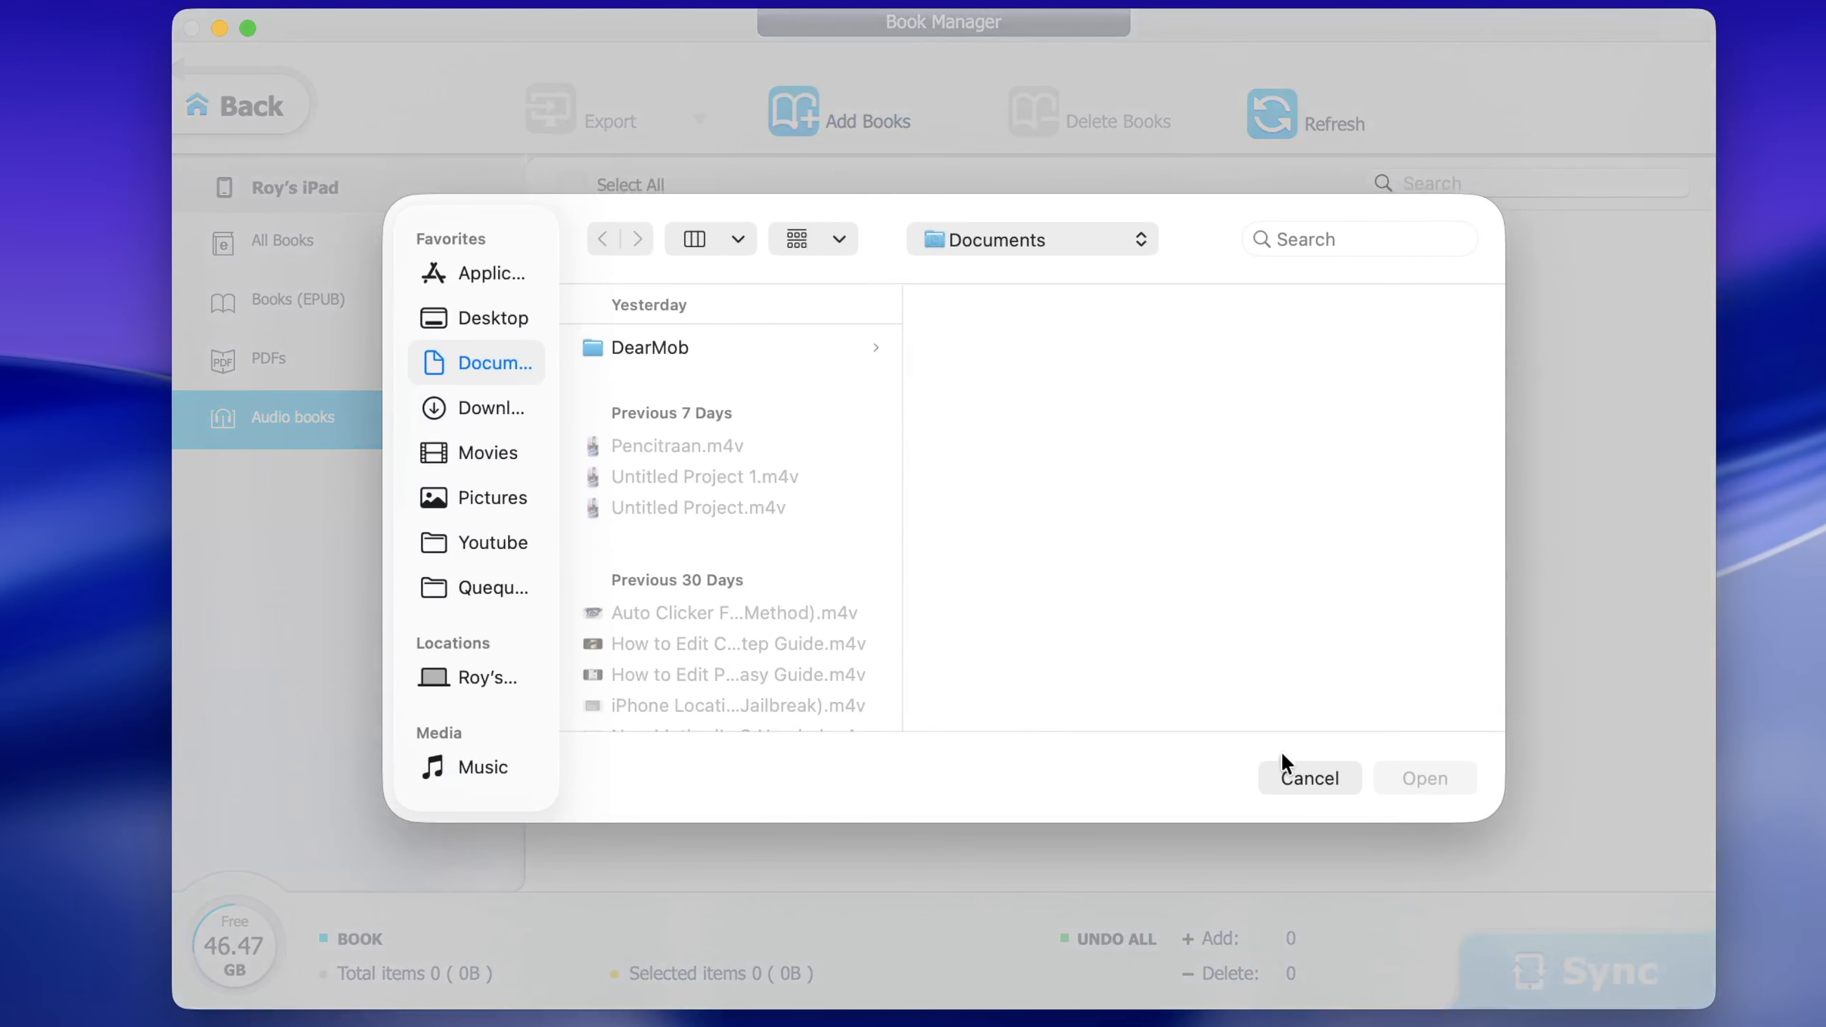
pyautogui.click(1294, 778)
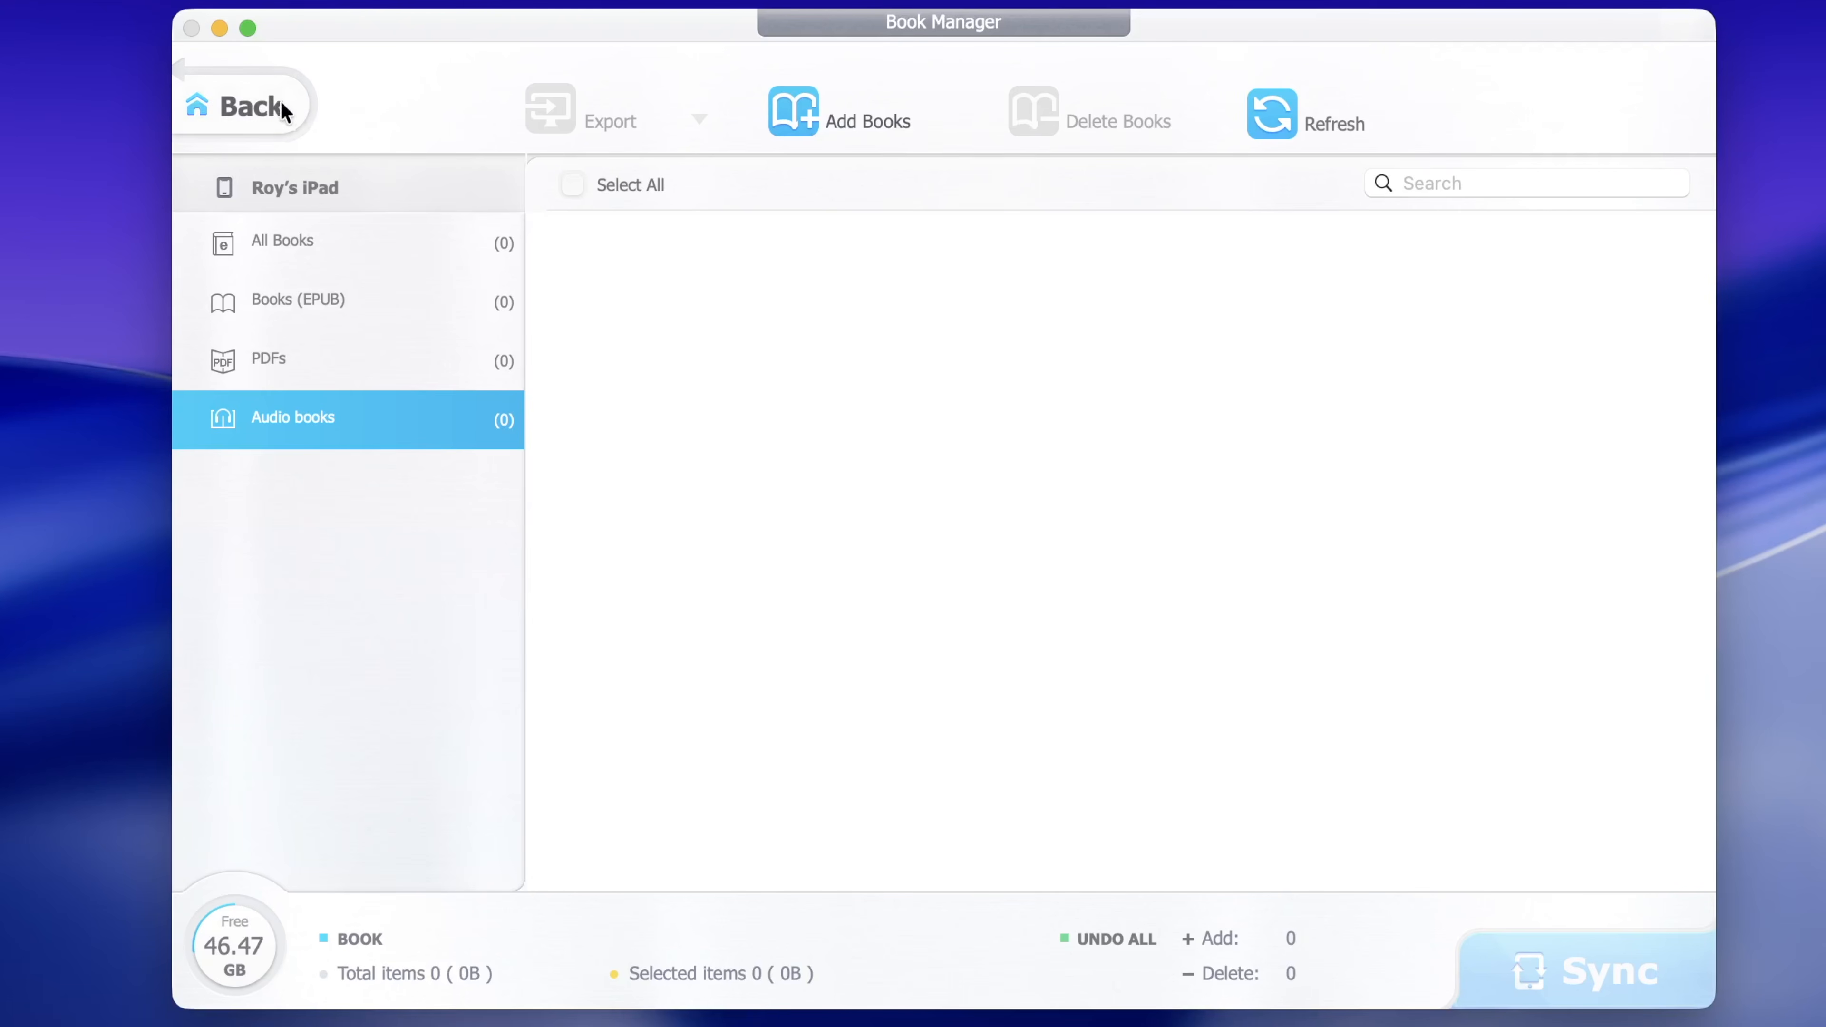
pyautogui.click(276, 102)
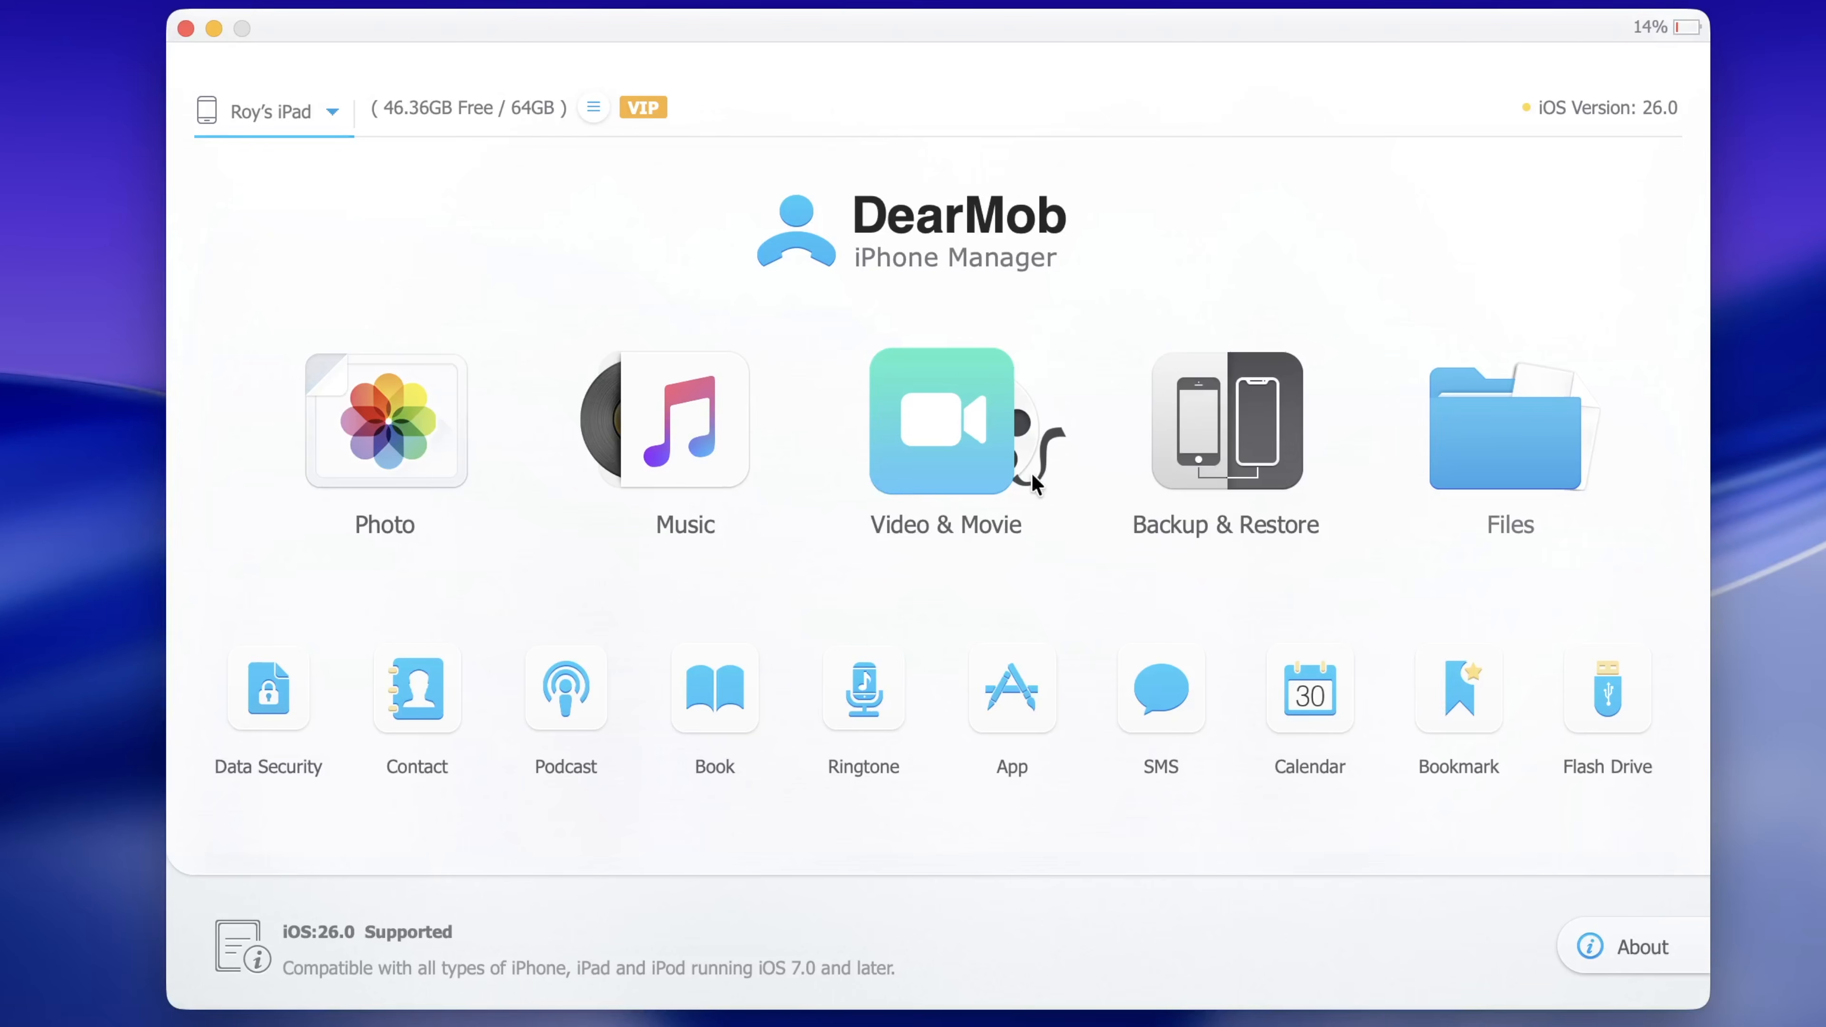
pyautogui.click(256, 709)
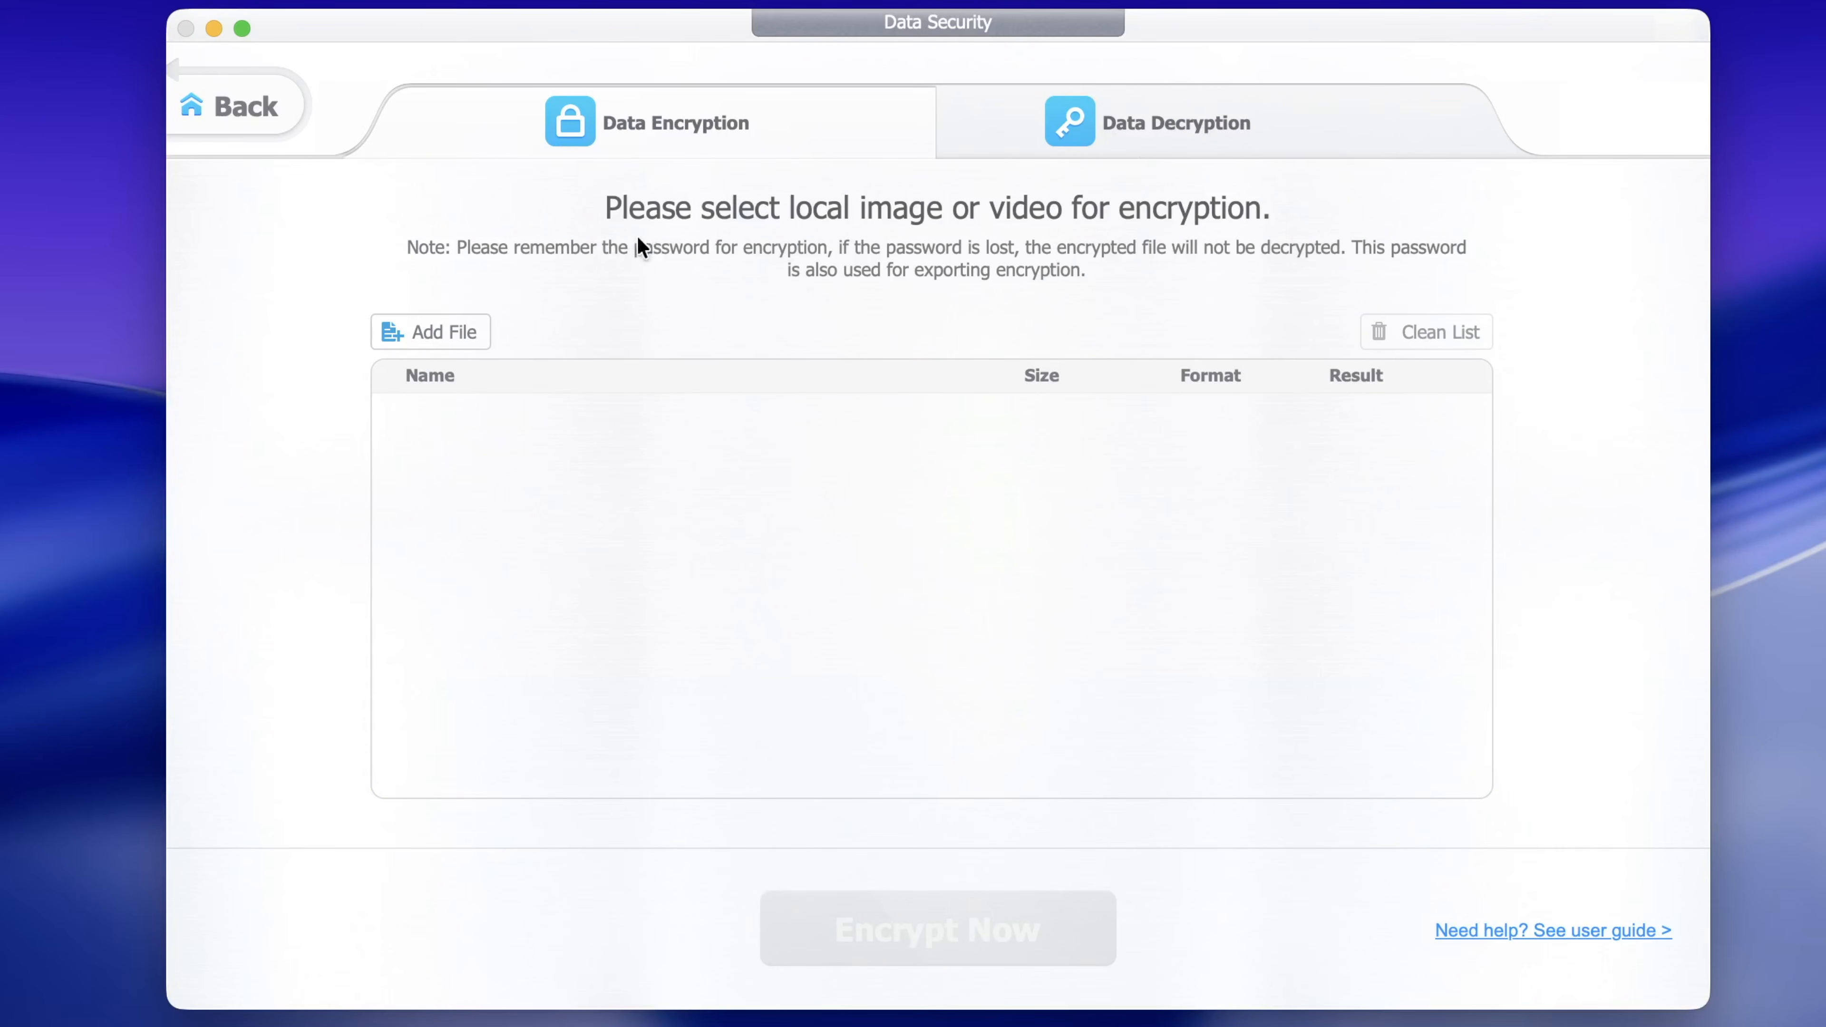
pyautogui.click(1204, 155)
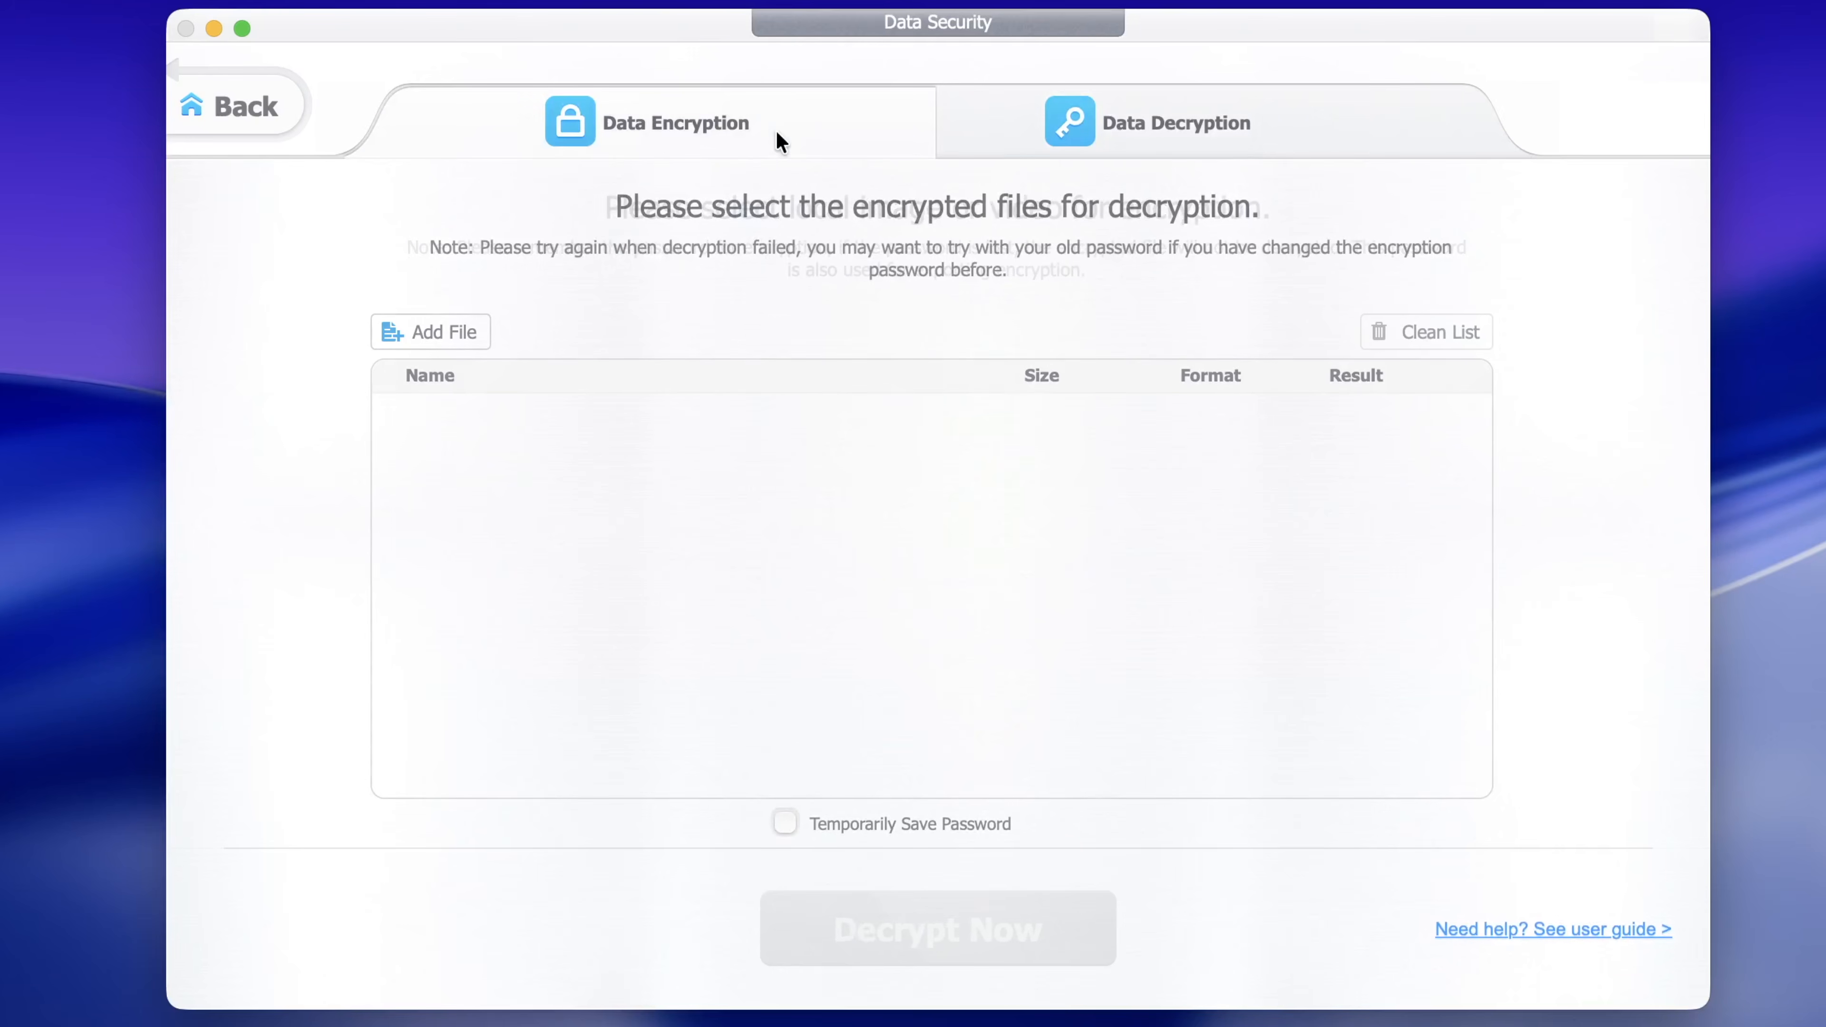
pyautogui.click(248, 105)
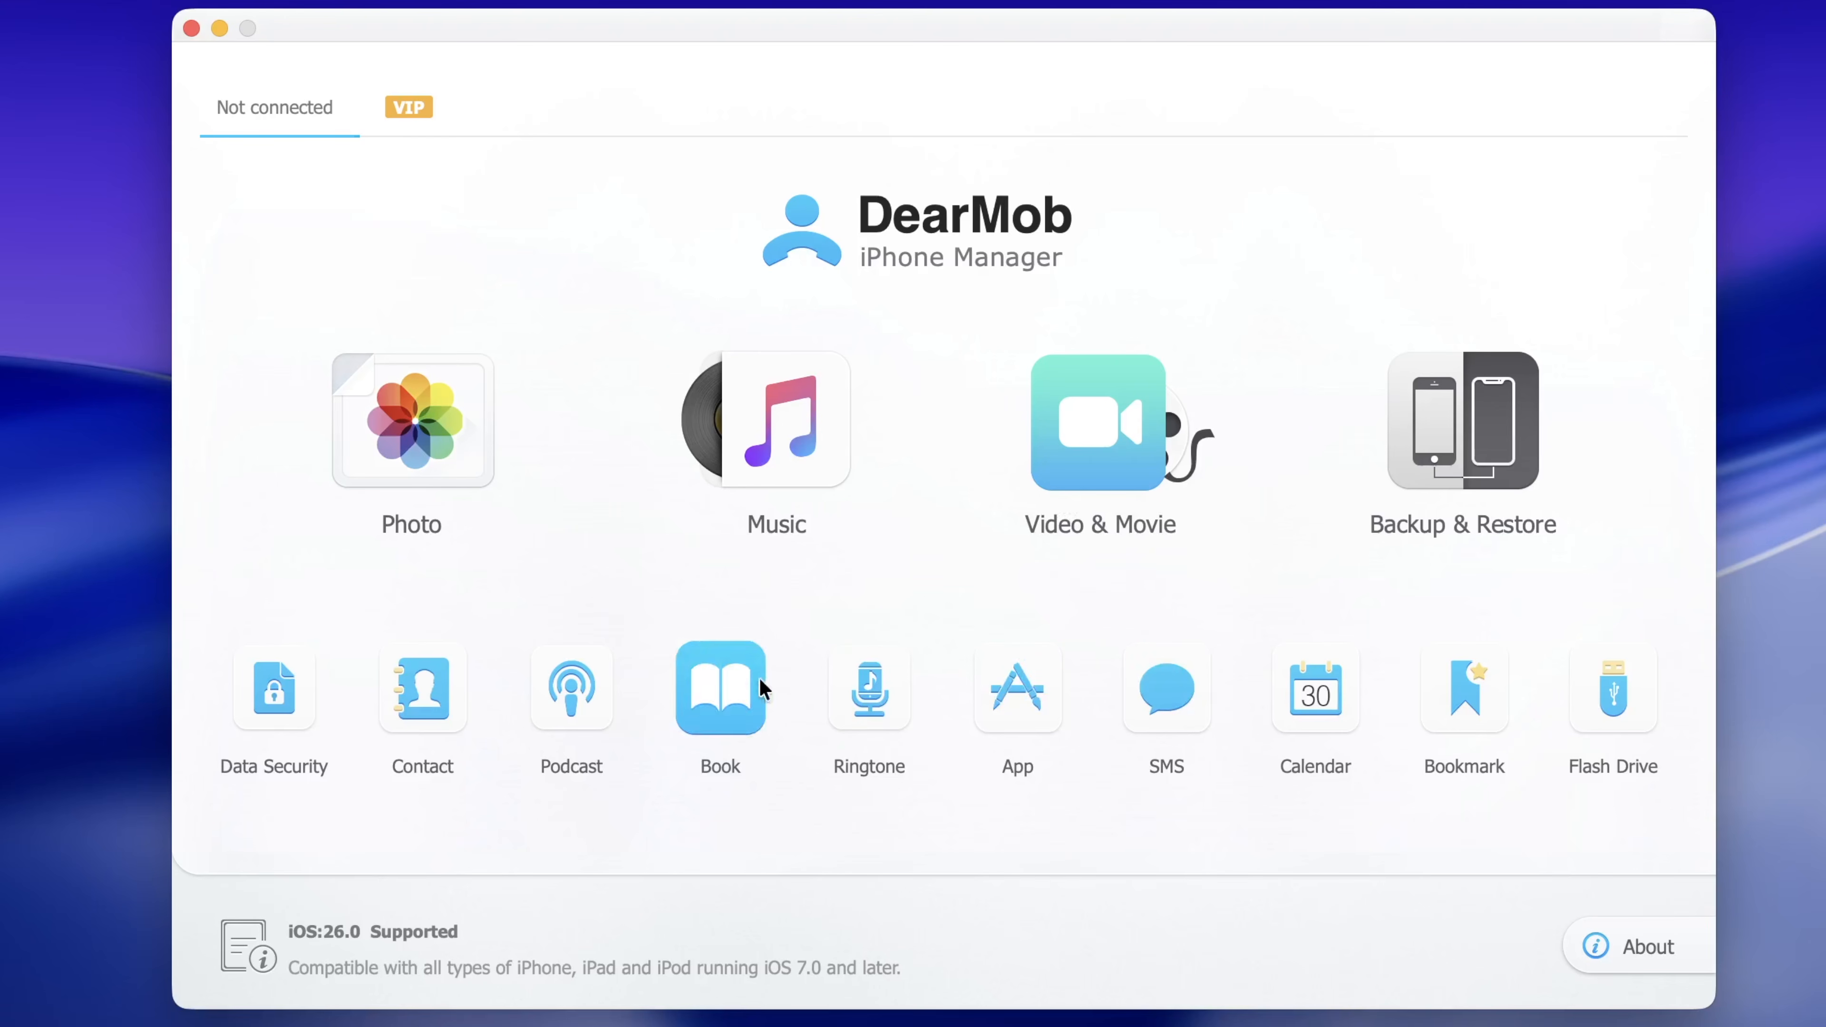
# Open the Book tile, which shows device connection help with no iPad connected
pyautogui.click(734, 693)
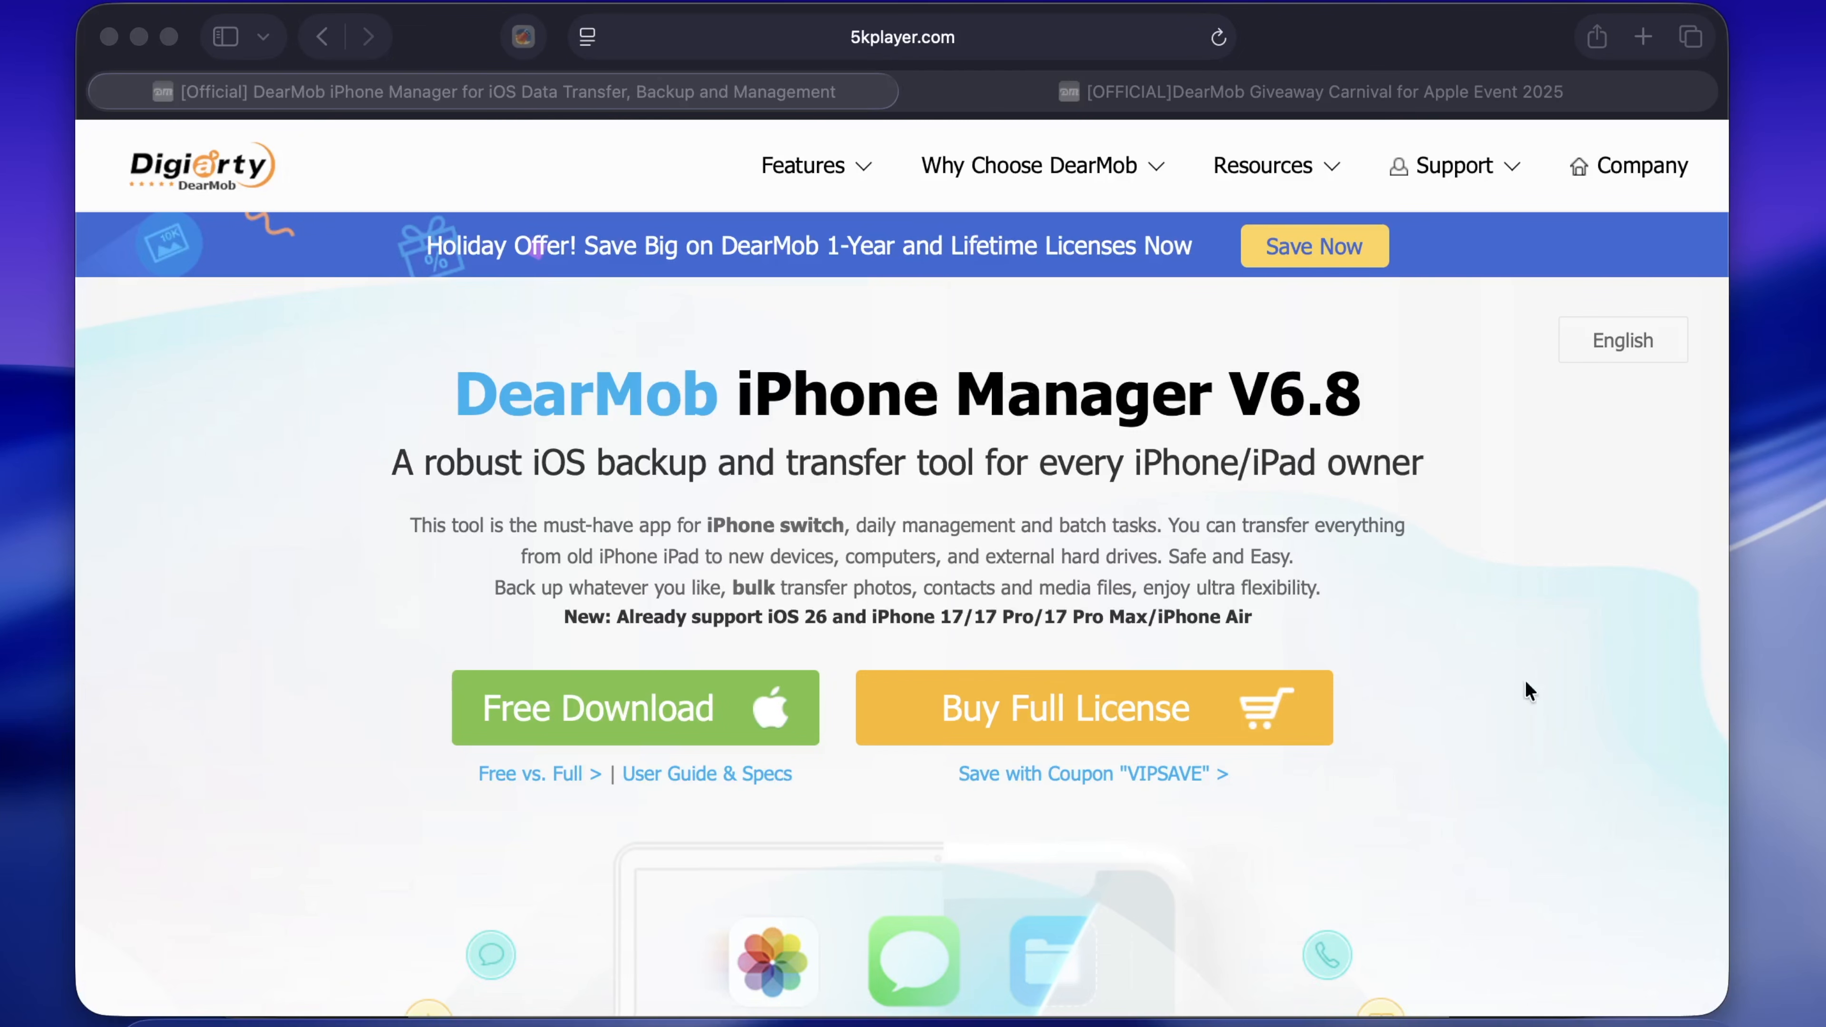
# Highlight the product description and iOS 26 support line on the iPhone Manager page
pyautogui.click(1677, 964)
pyautogui.scroll(-1, 1677, 964)
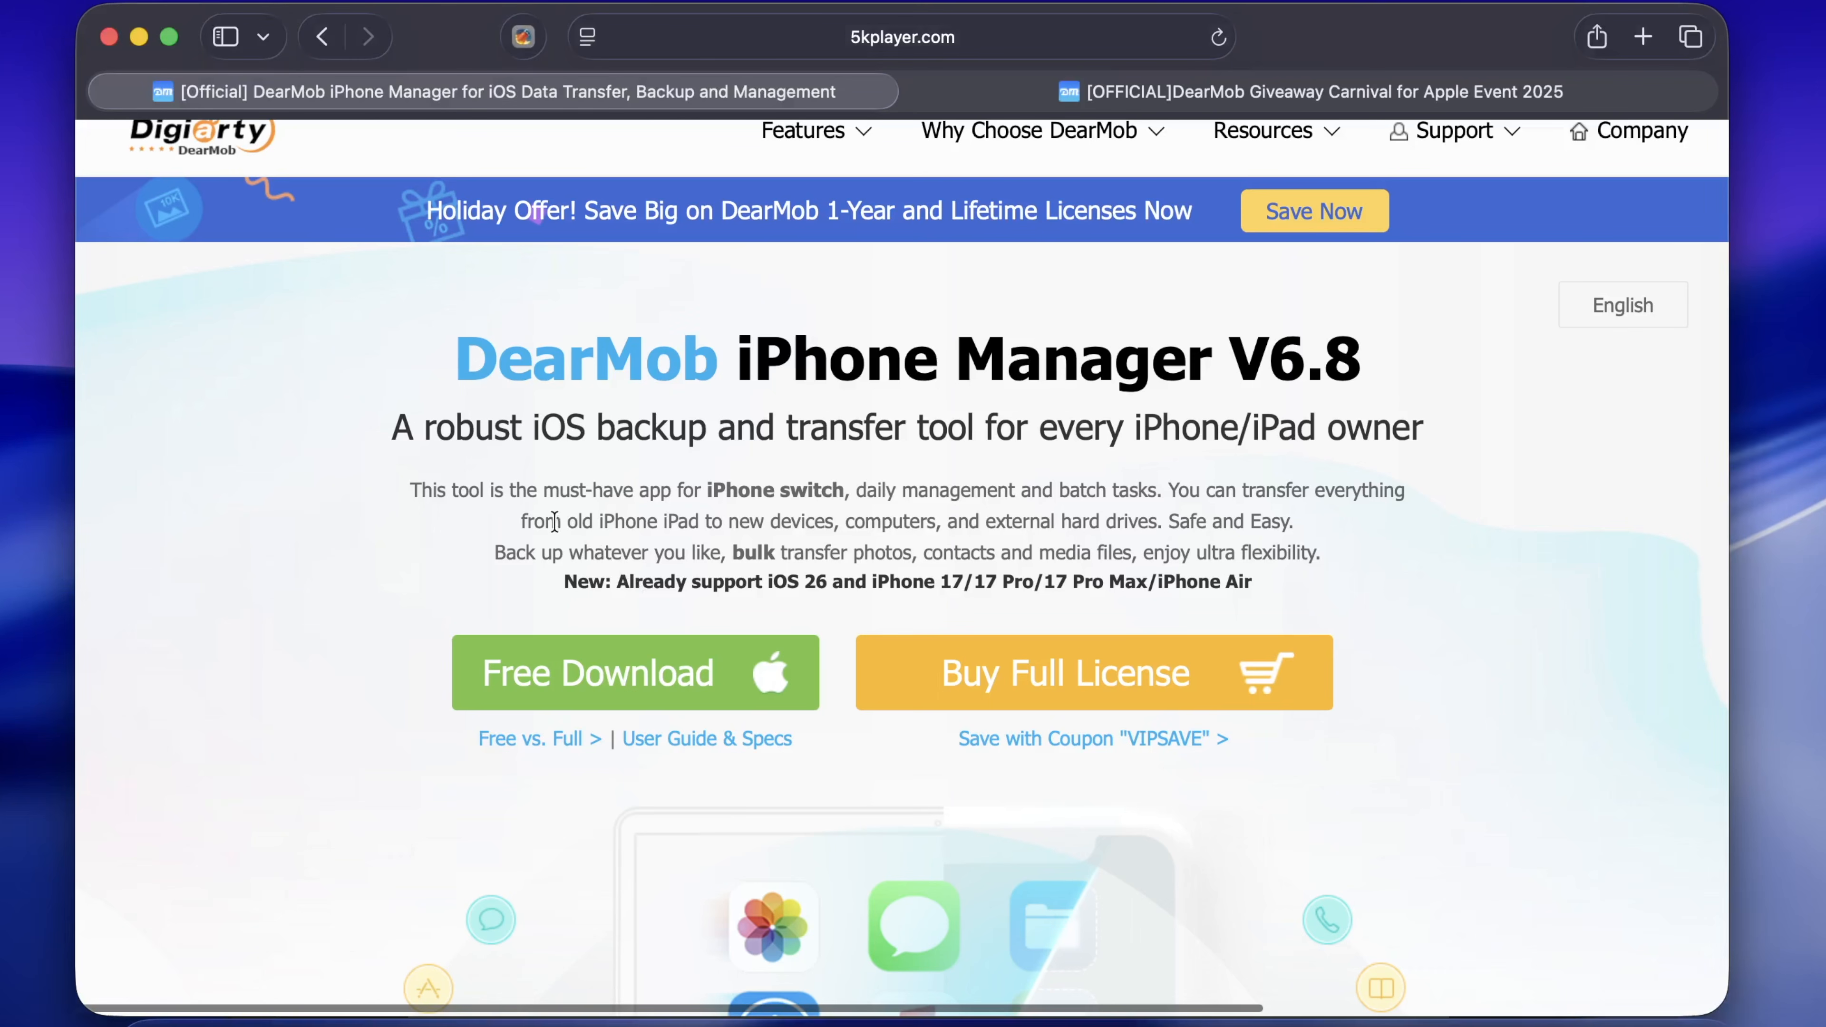
pyautogui.moveTo(529, 523); pyautogui.dragTo(1333, 538)
pyautogui.click(1334, 540)
pyautogui.moveTo(618, 579); pyautogui.dragTo(1264, 615)
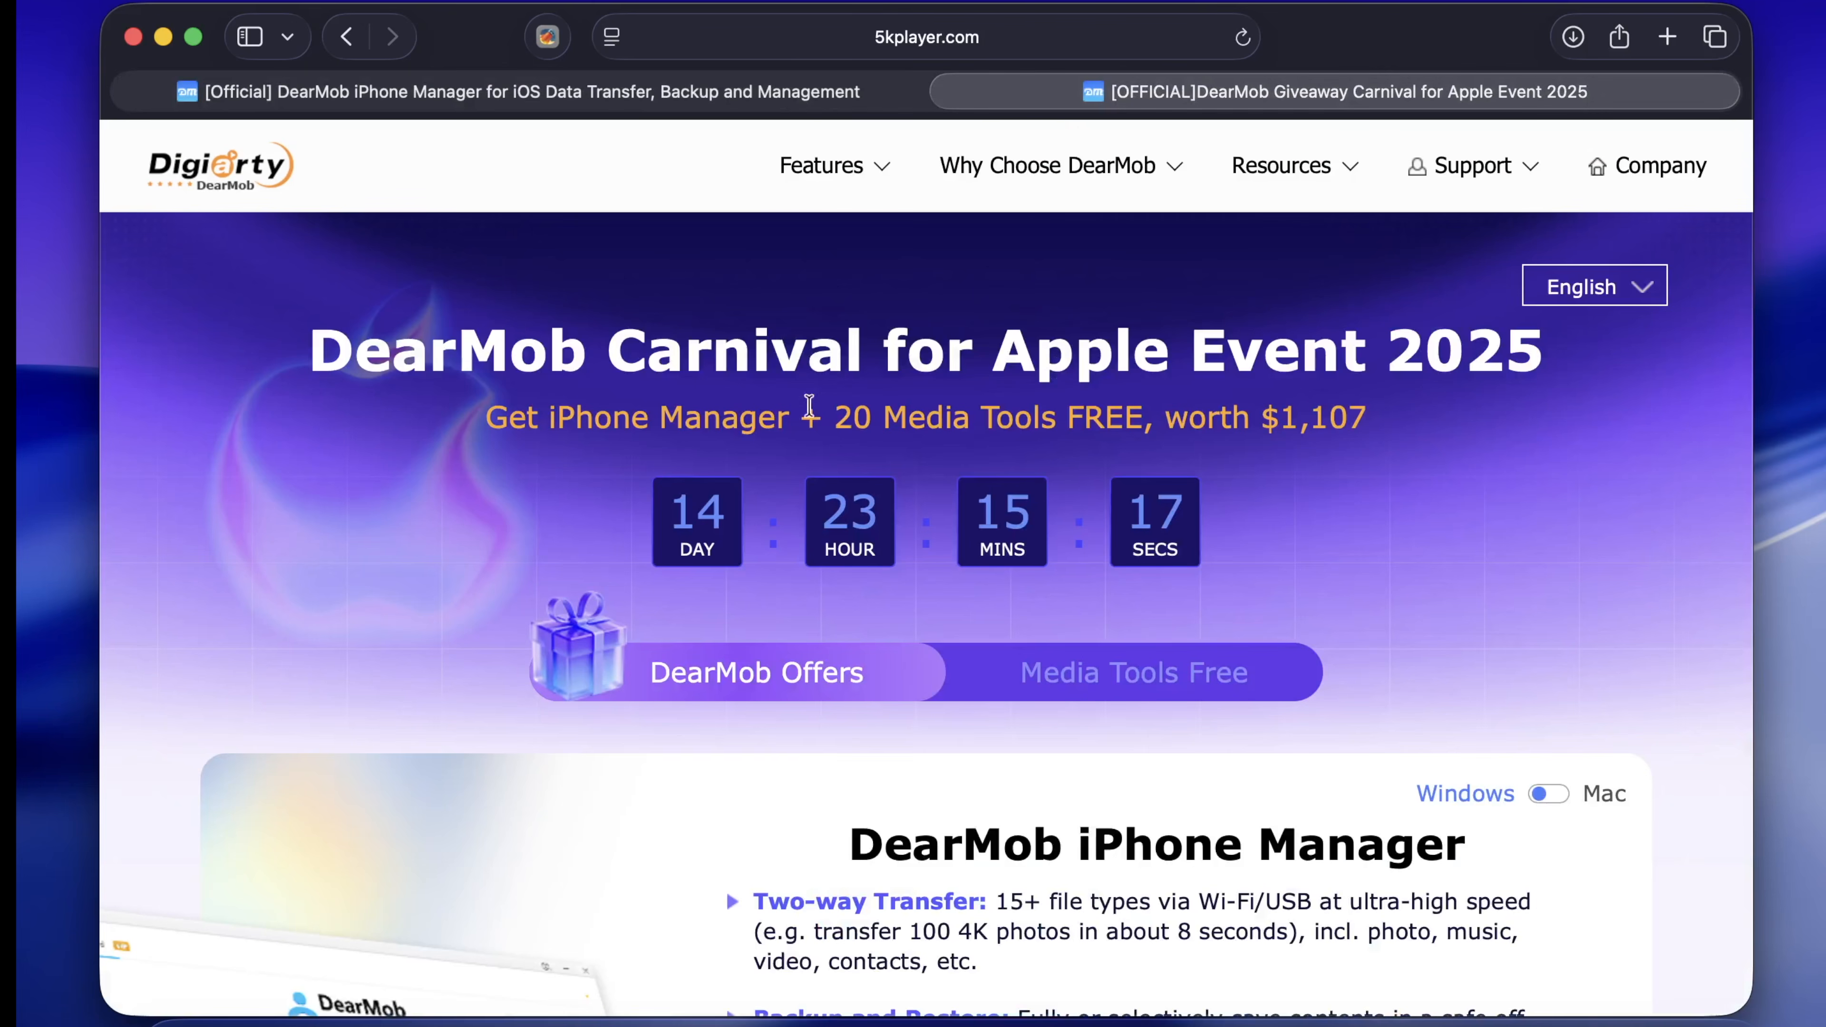
pyautogui.scroll(-3, 809, 407)
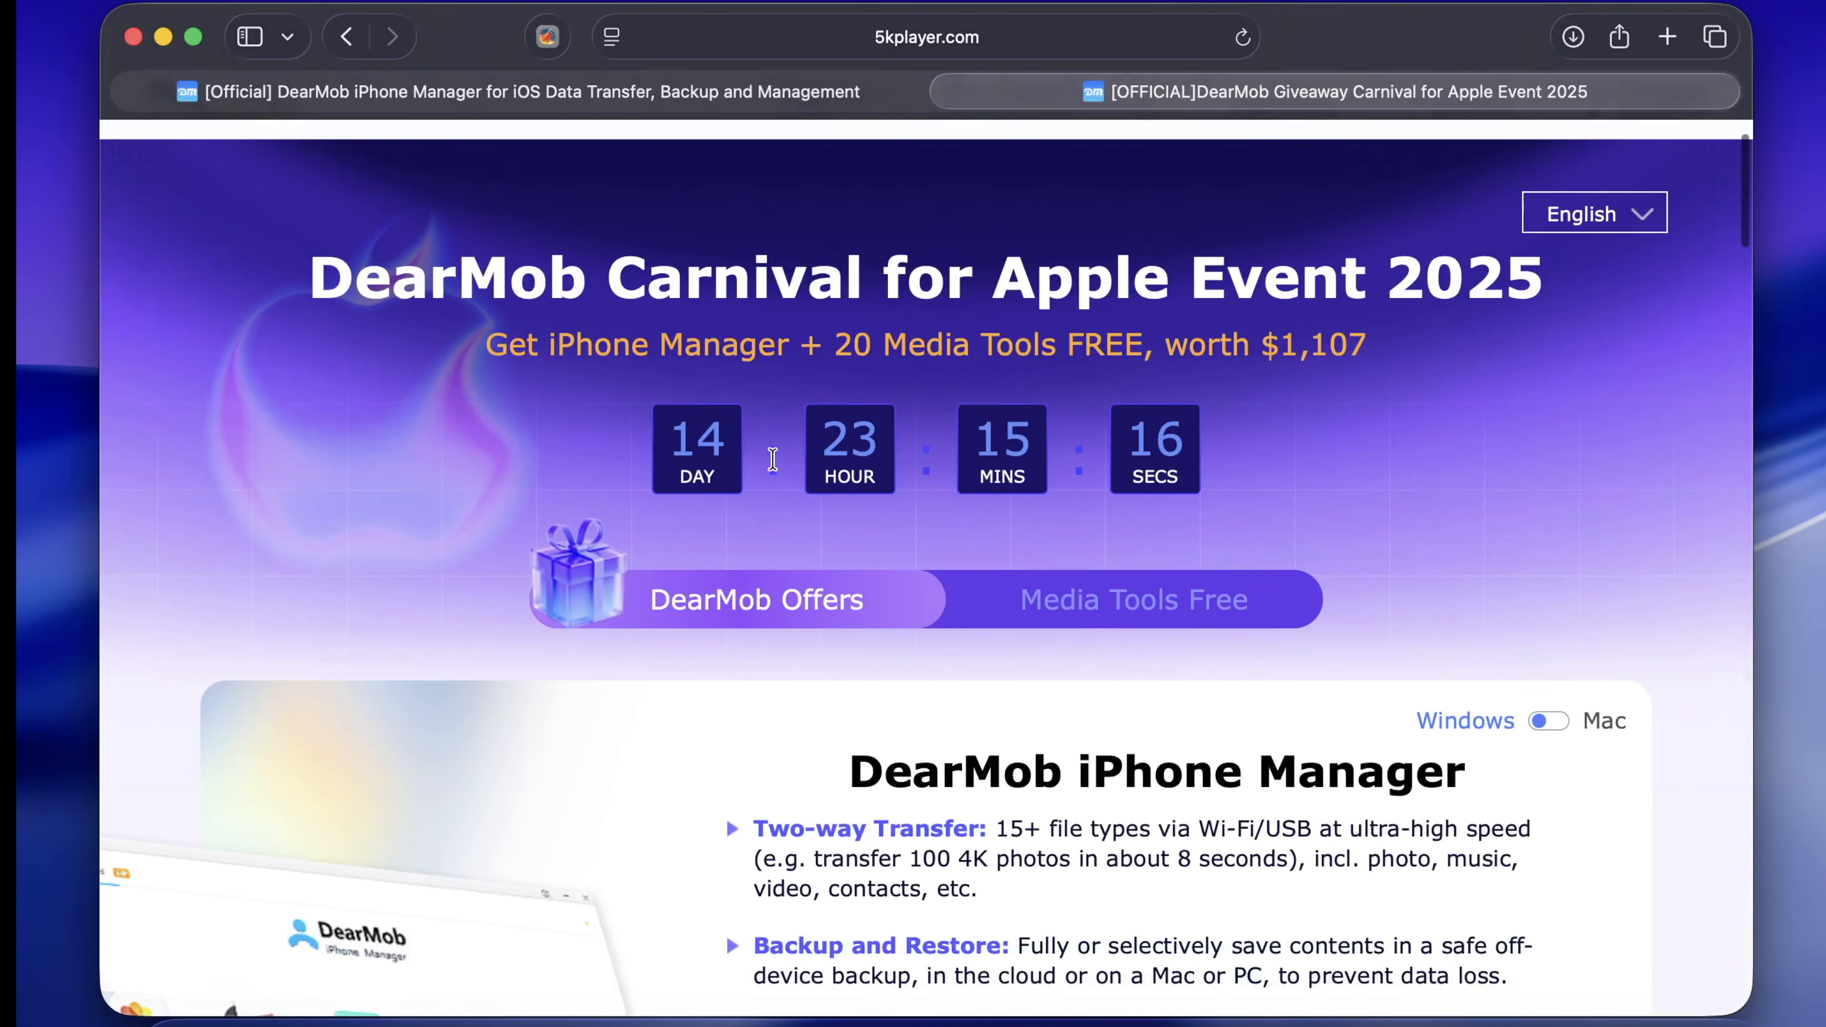
pyautogui.scroll(-1, 754, 576)
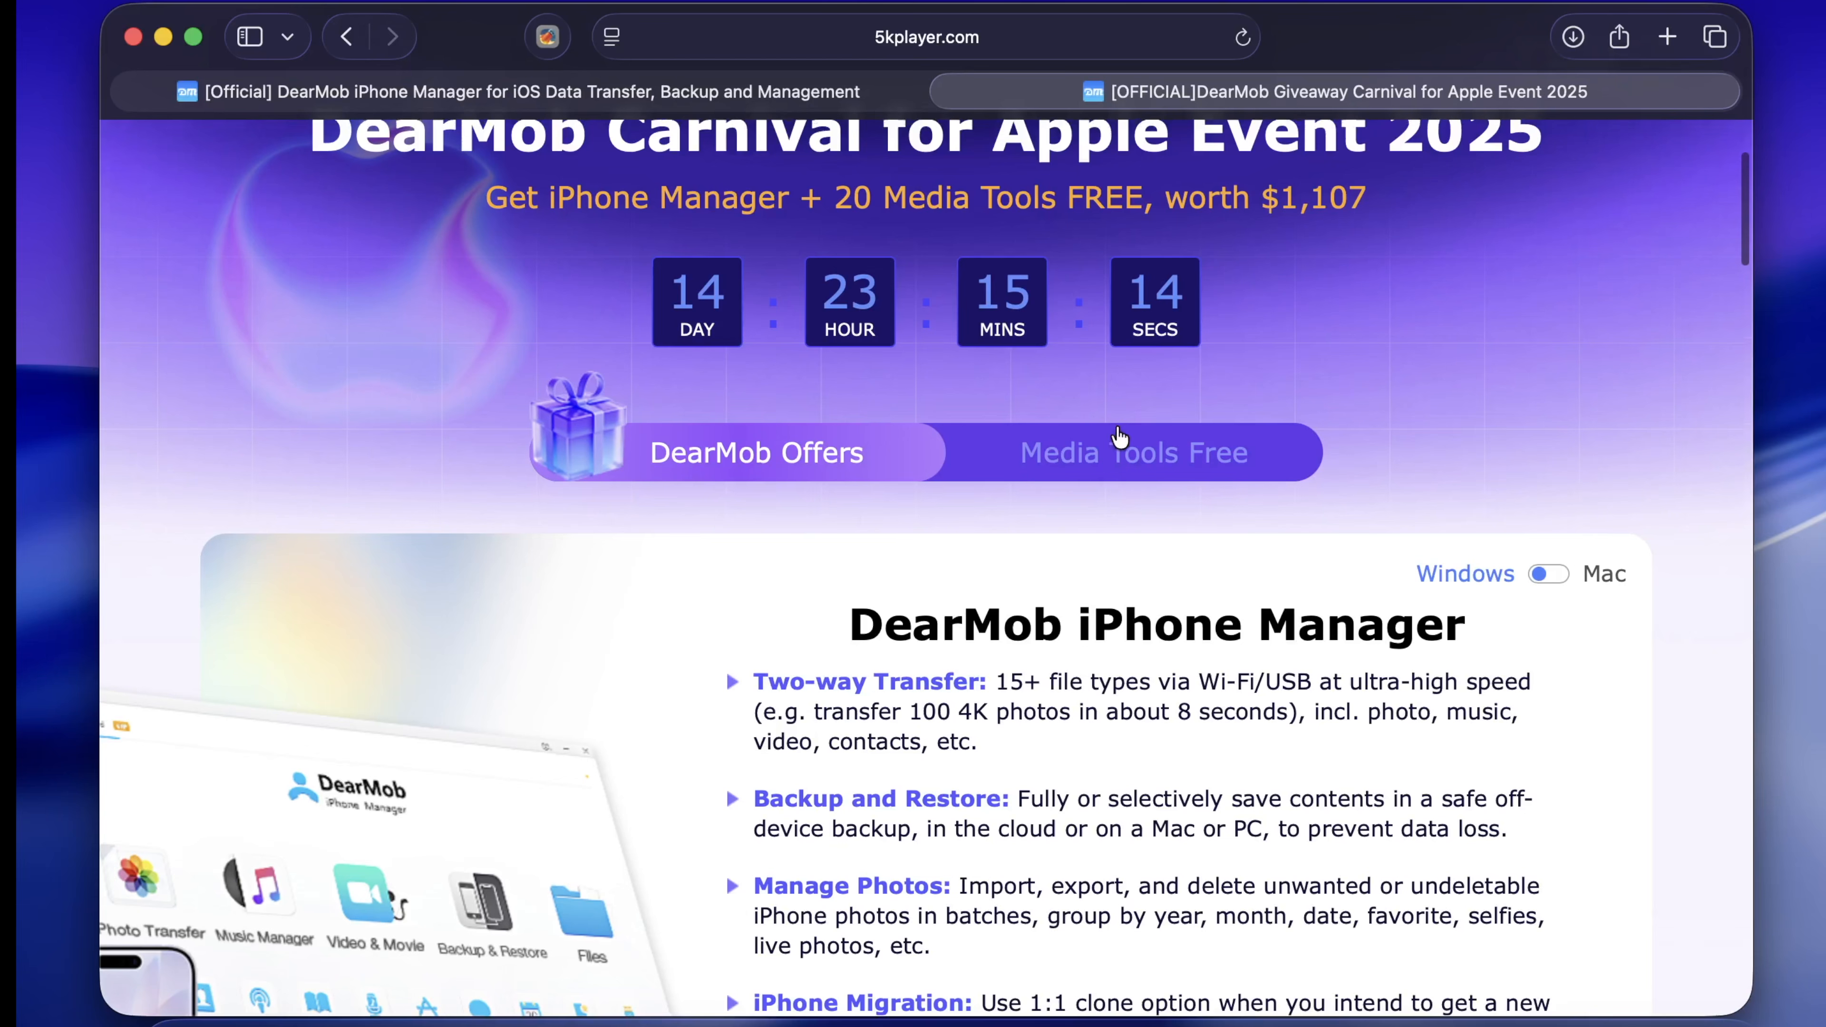
# Jump to the Media Tools Free section of the Giveaway Carnival page
pyautogui.click(1112, 453)
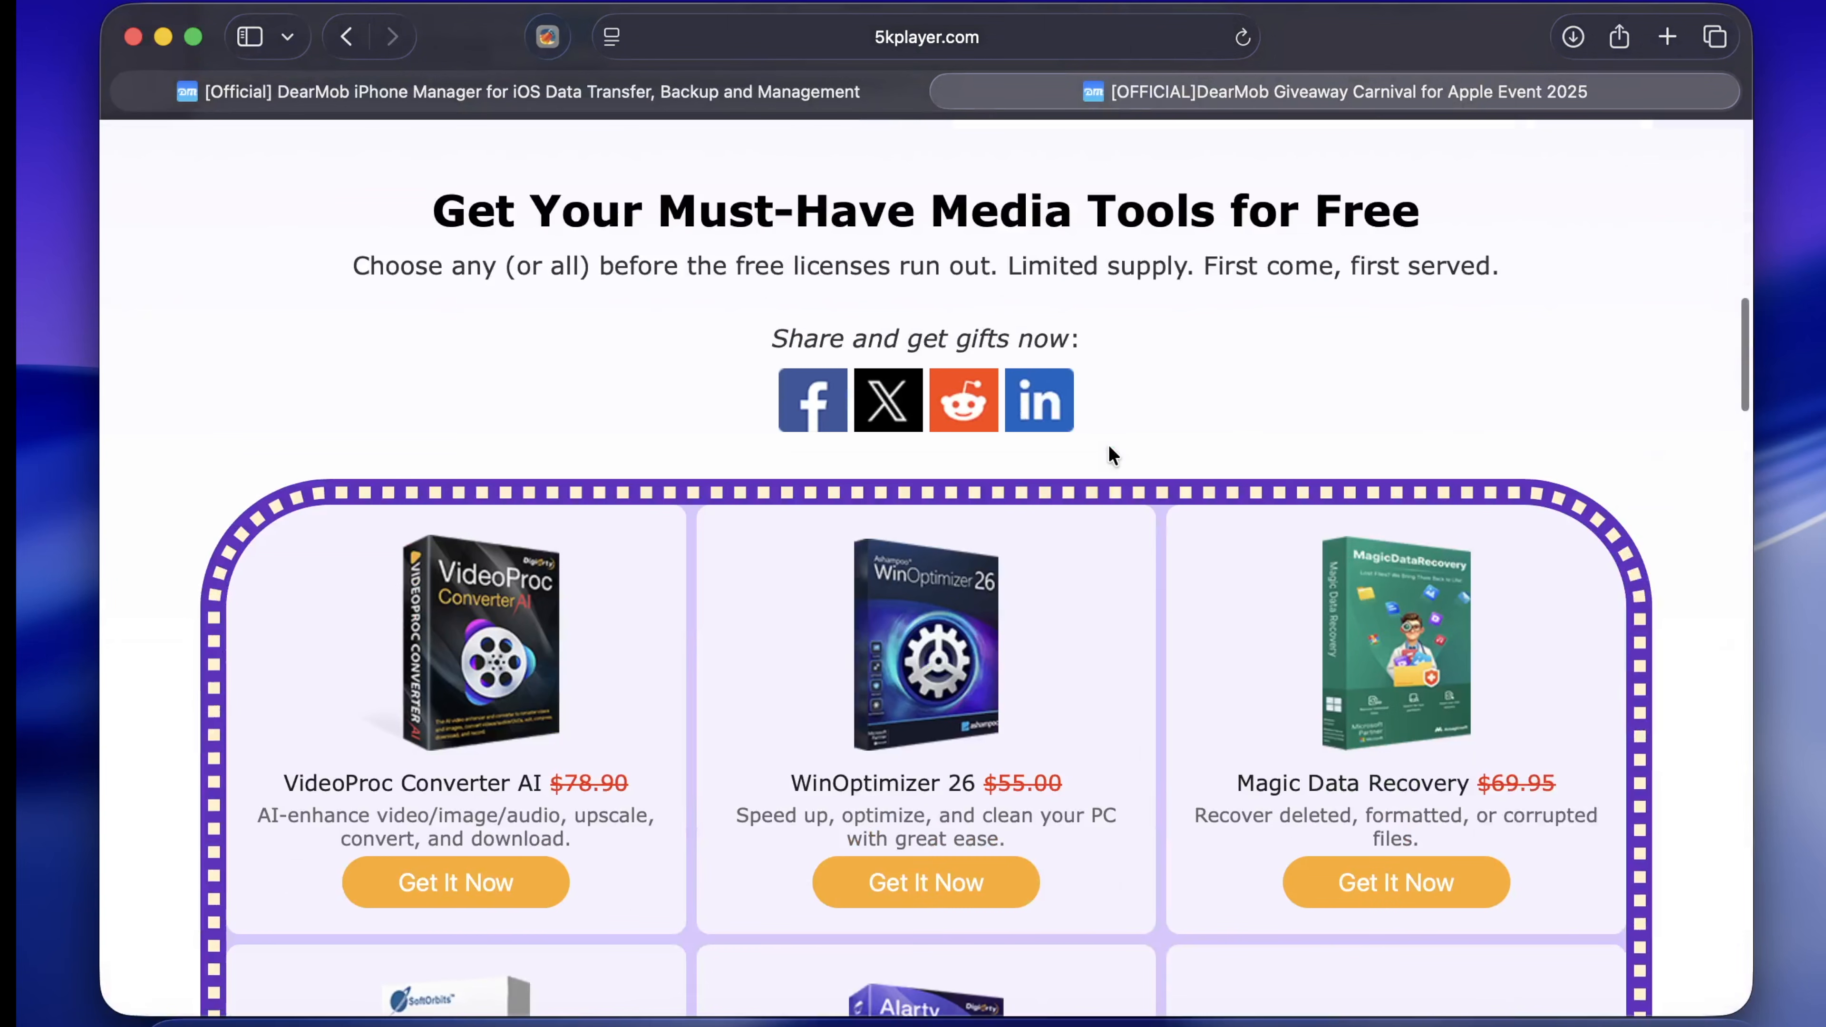
pyautogui.scroll(10, 1110, 455)
pyautogui.scroll(6, 1110, 453)
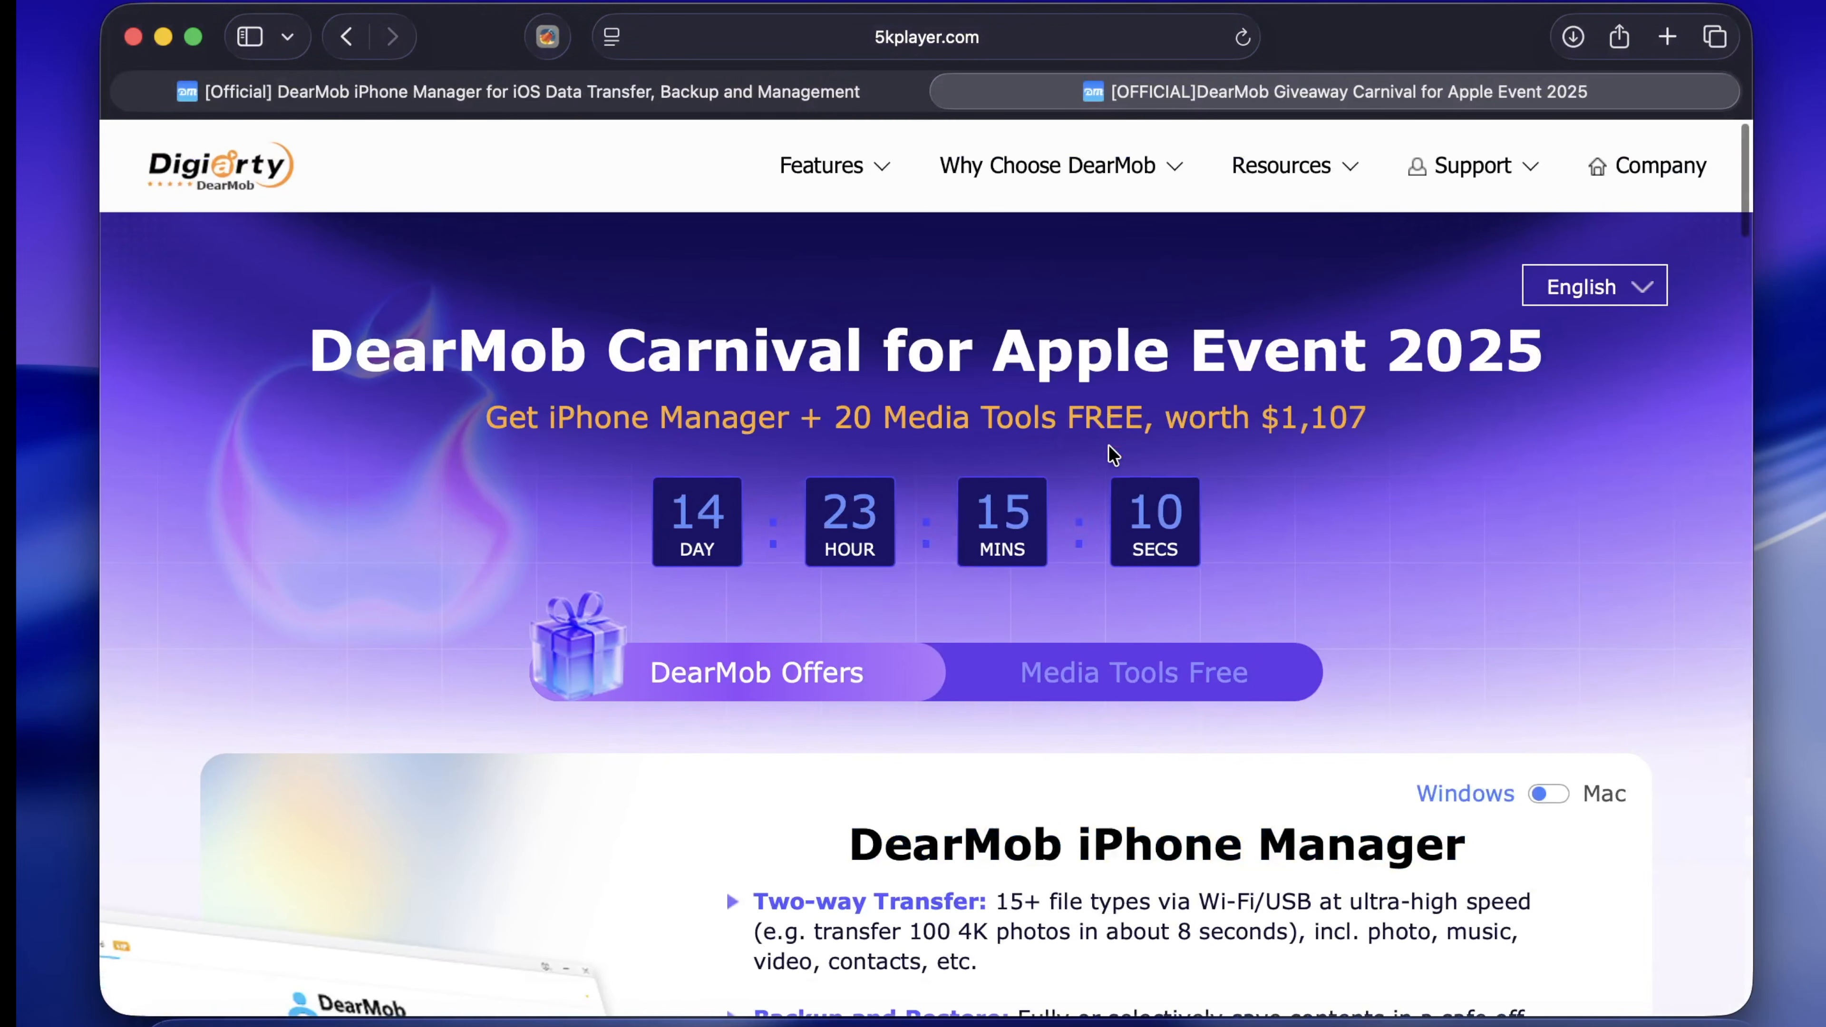
pyautogui.scroll(-8, 1113, 454)
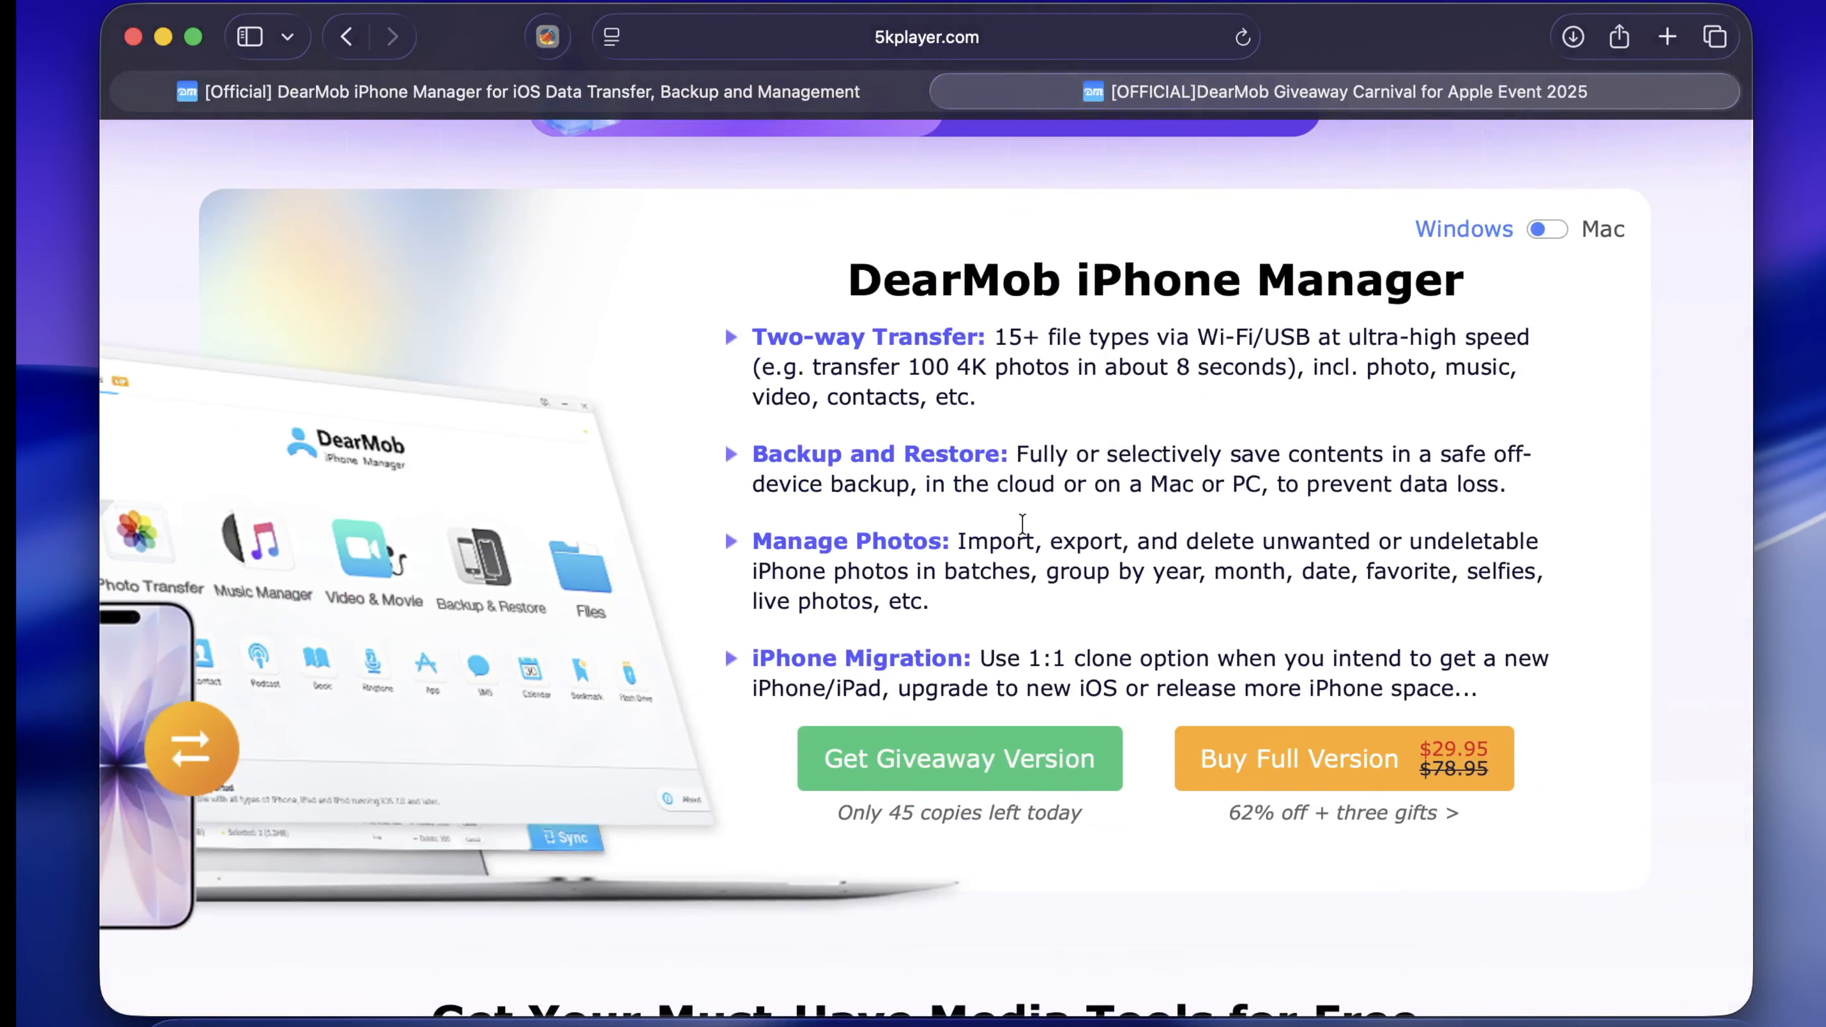
pyautogui.scroll(1, 1014, 536)
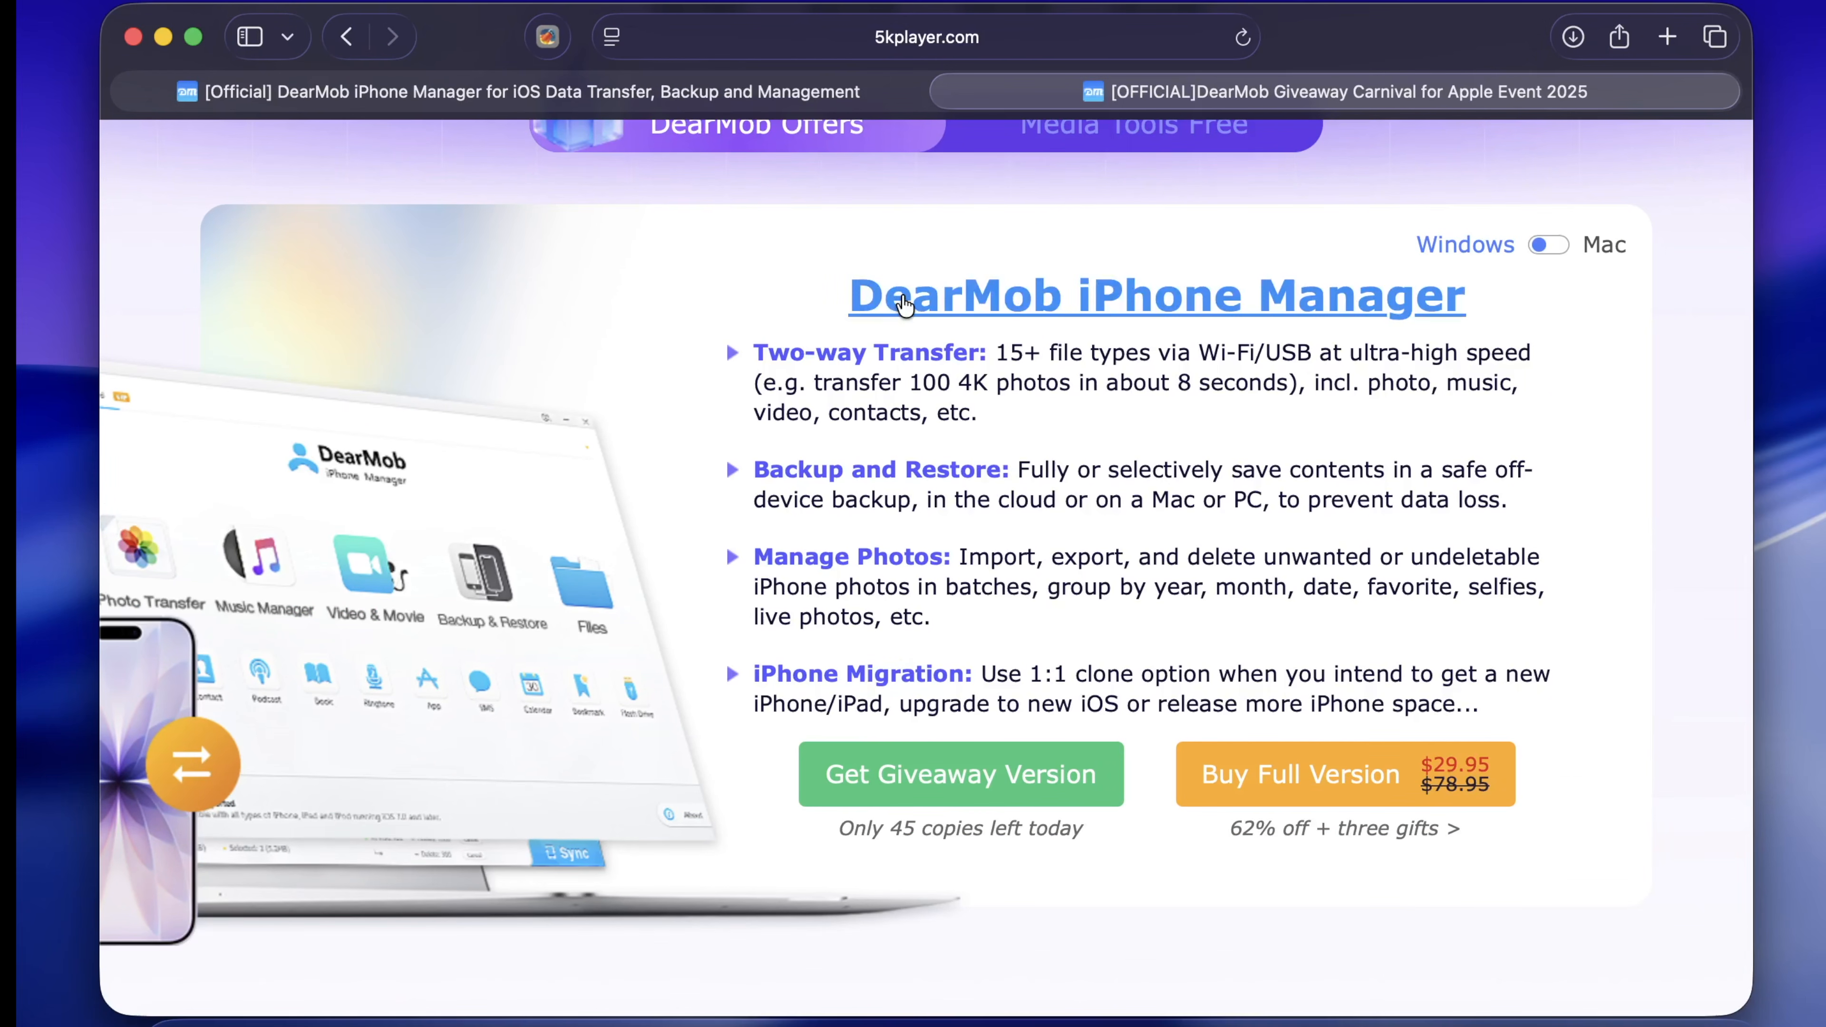
# Highlight the Two-way Transfer paragraph and browse free media tool offers like VideoProc Converter AI
pyautogui.moveTo(754, 353); pyautogui.dragTo(994, 408)
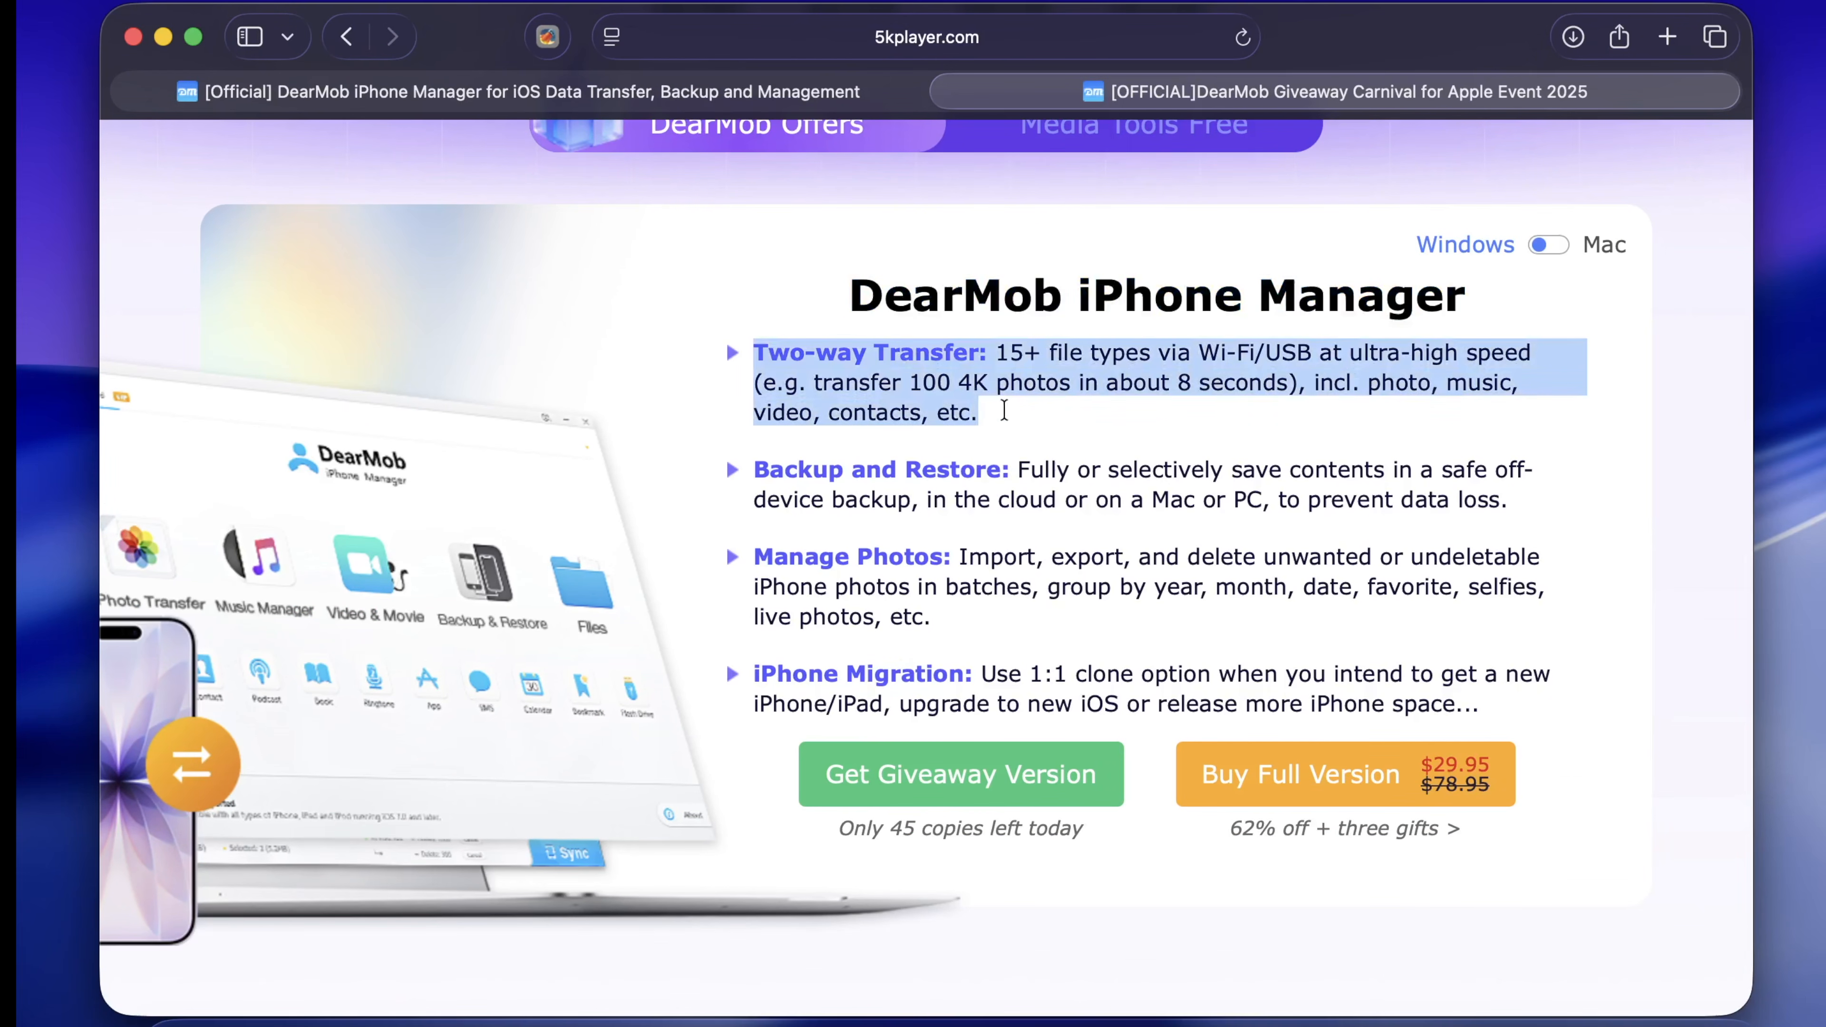
pyautogui.click(1026, 460)
pyautogui.scroll(-5, 984, 496)
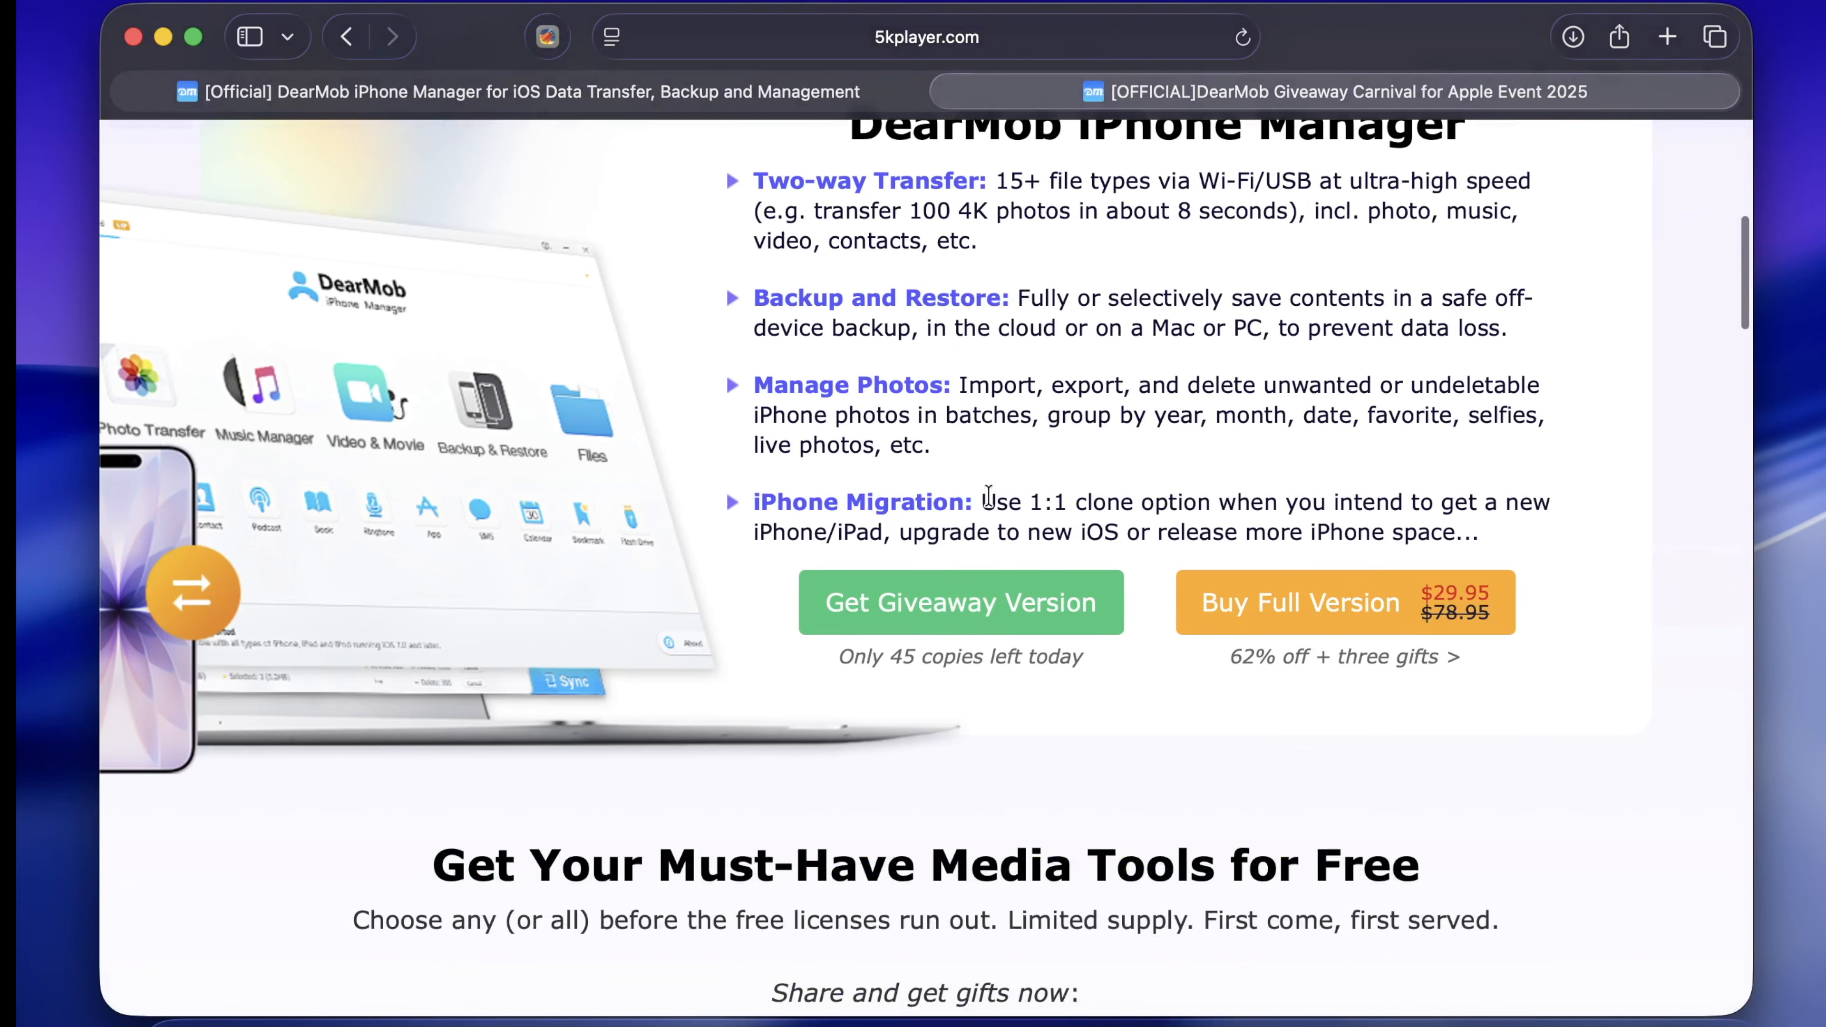
pyautogui.scroll(-10, 1006, 610)
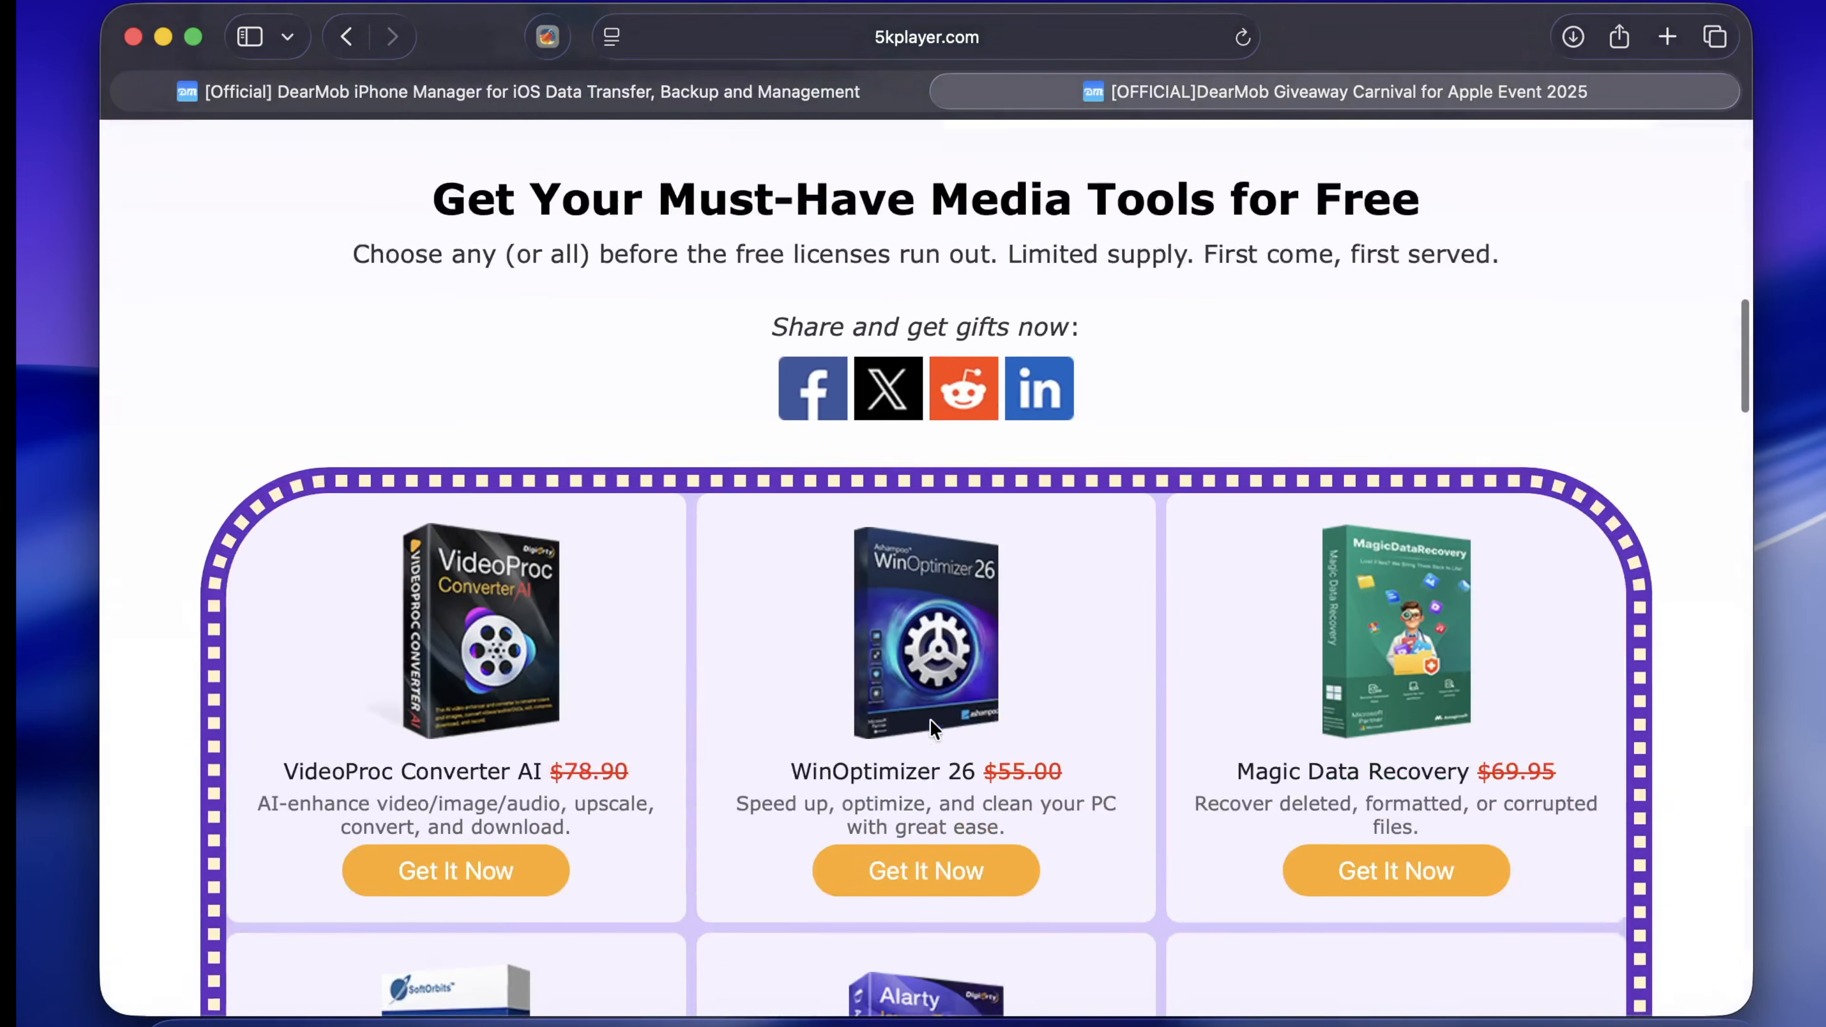
pyautogui.scroll(5, 933, 723)
pyautogui.scroll(-5, 930, 720)
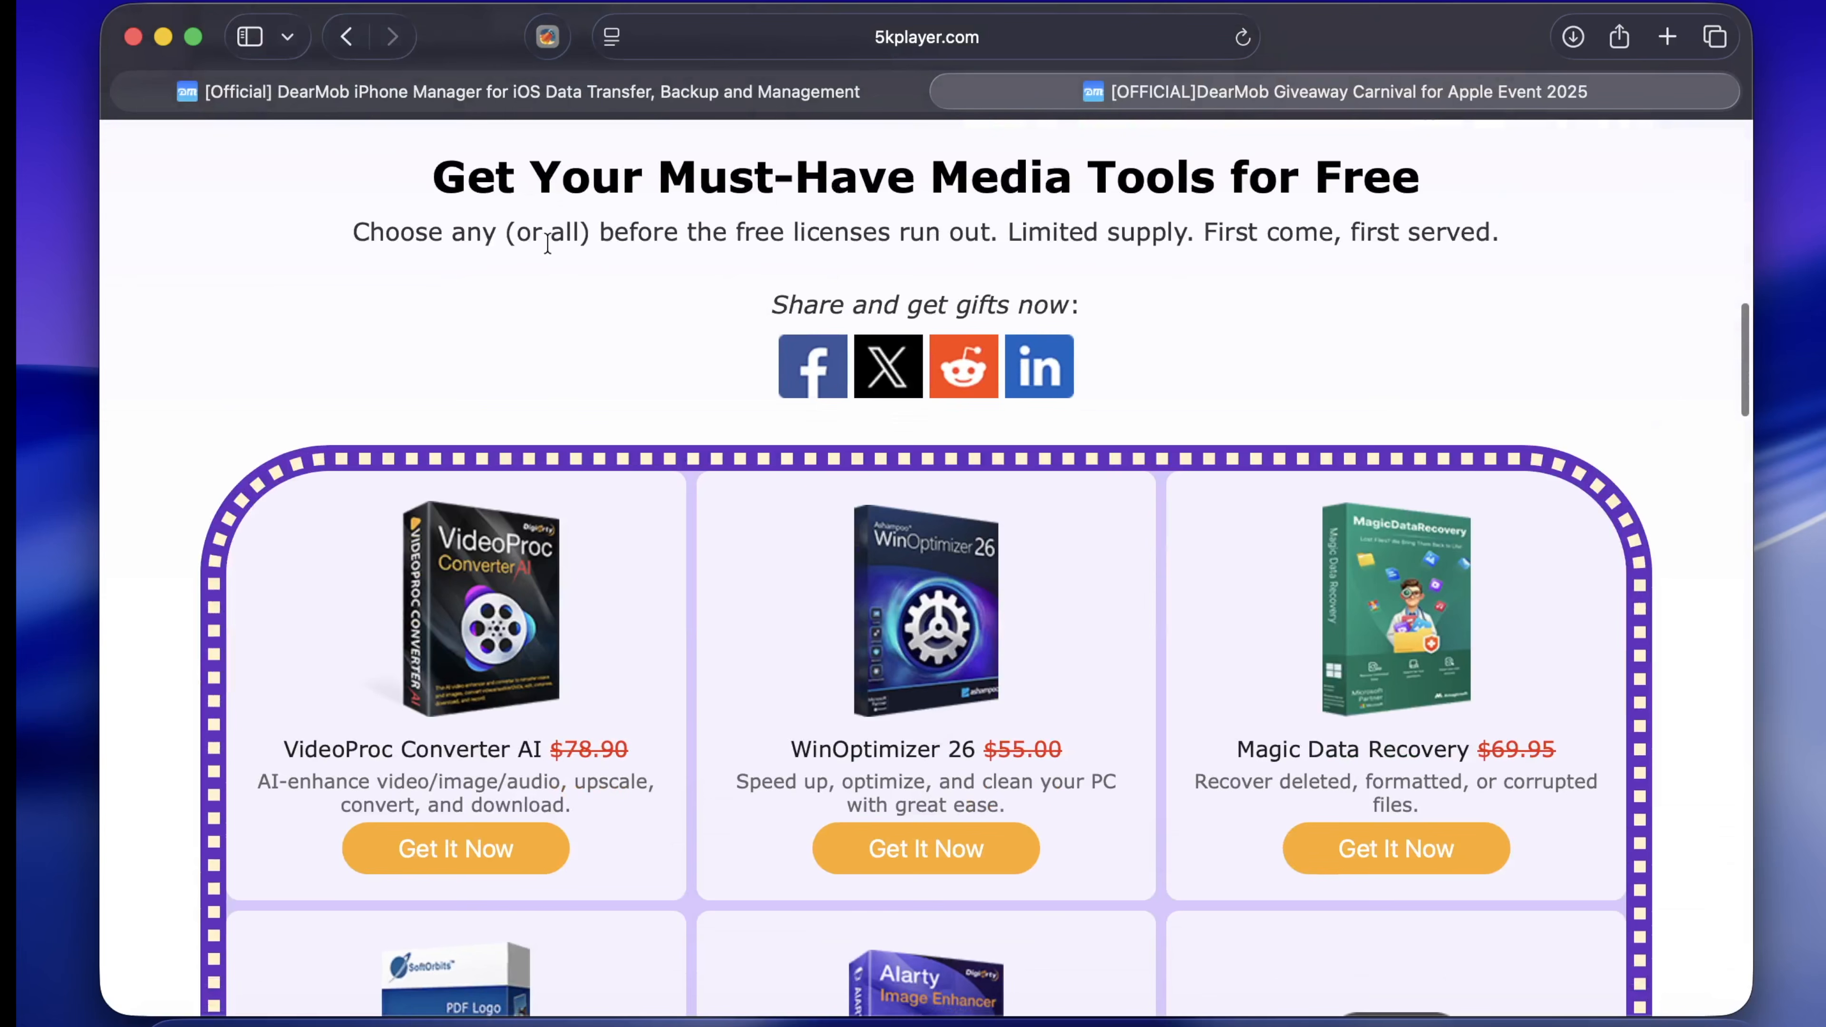
pyautogui.scroll(-6, 932, 554)
pyautogui.scroll(-3, 932, 554)
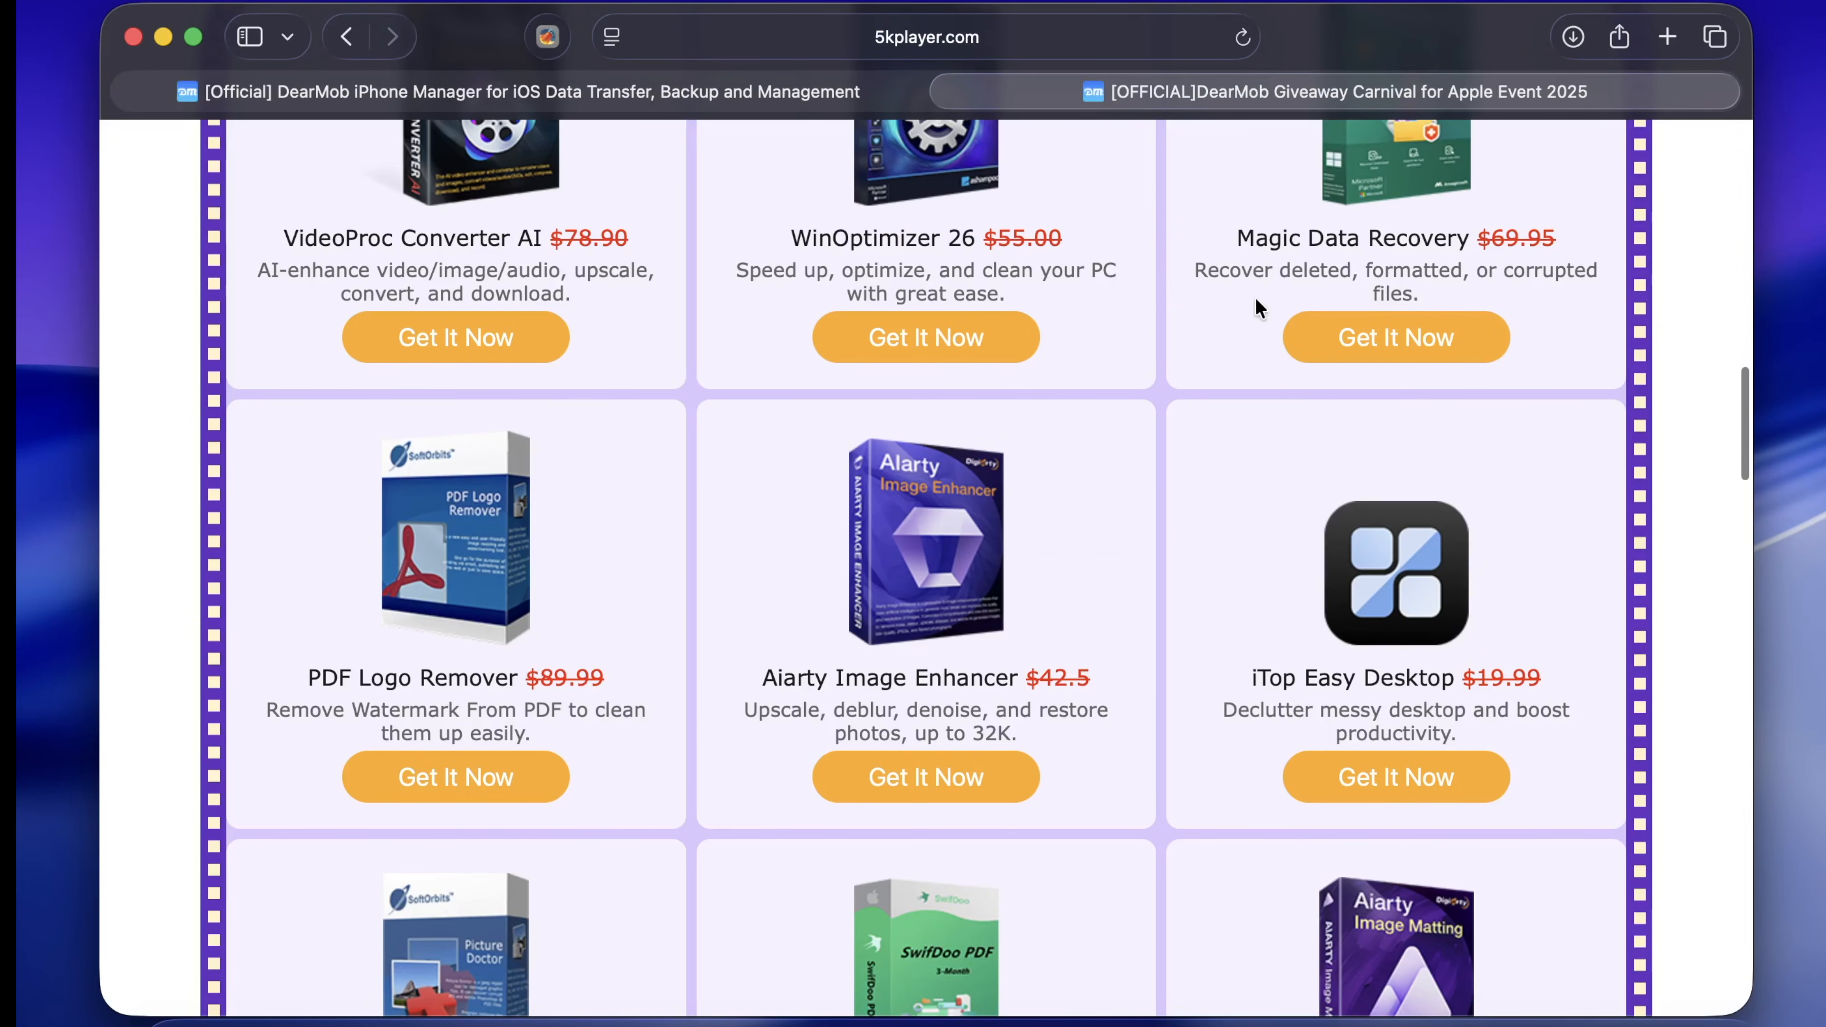
pyautogui.scroll(-2, 1235, 335)
pyautogui.scroll(-4, 929, 632)
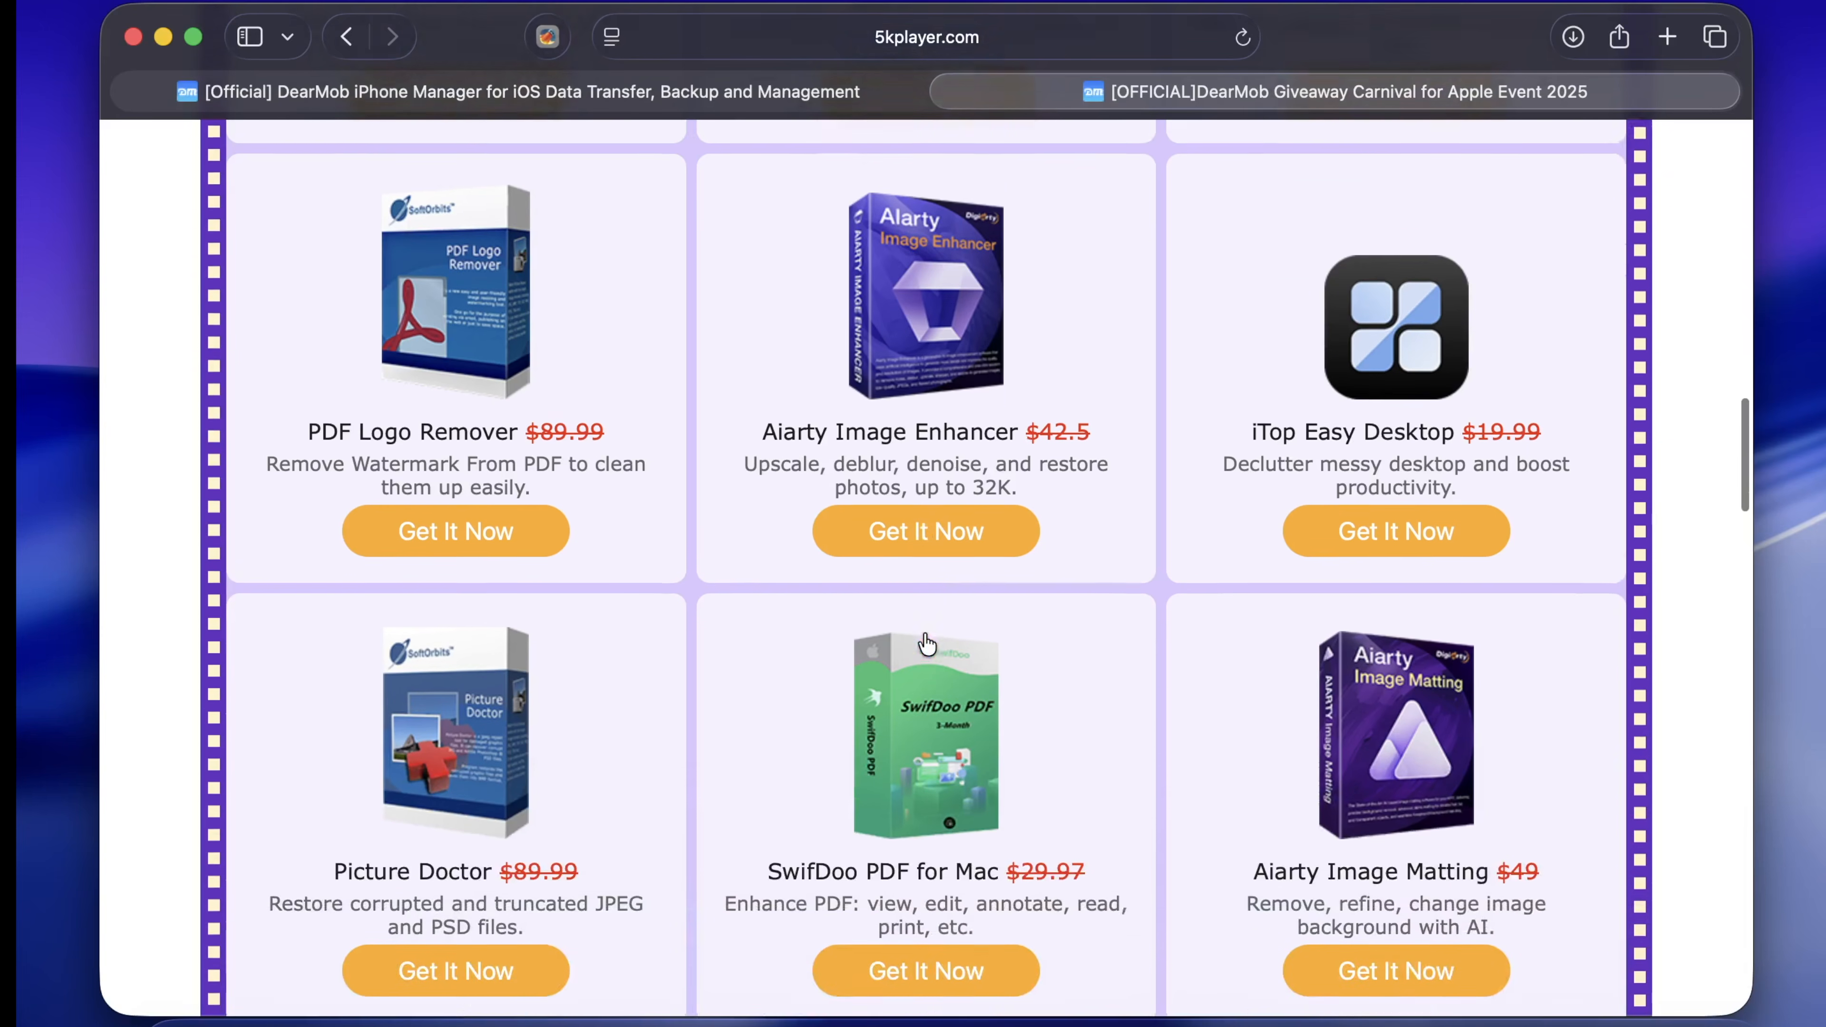